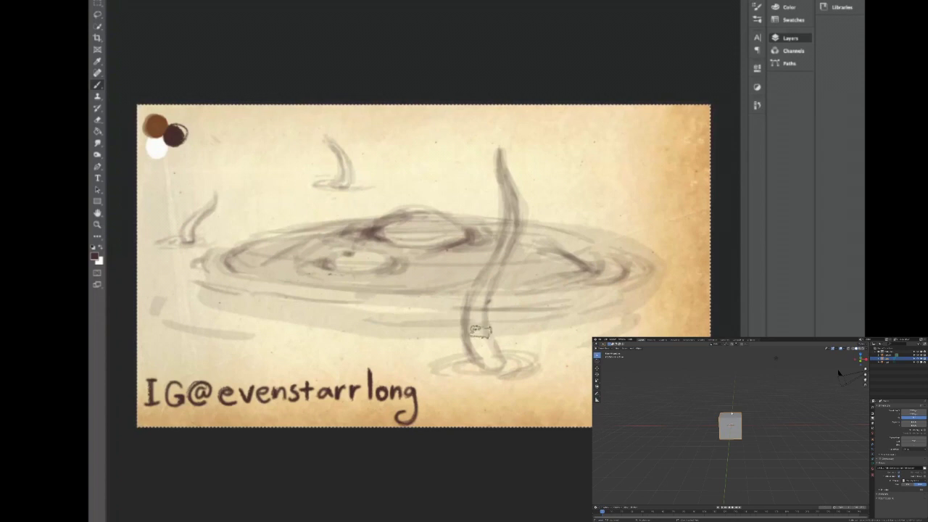
# Delete the tall tentacle's heavy dark strokes and erase it back to a pale outline.
pyautogui.press('Delete')
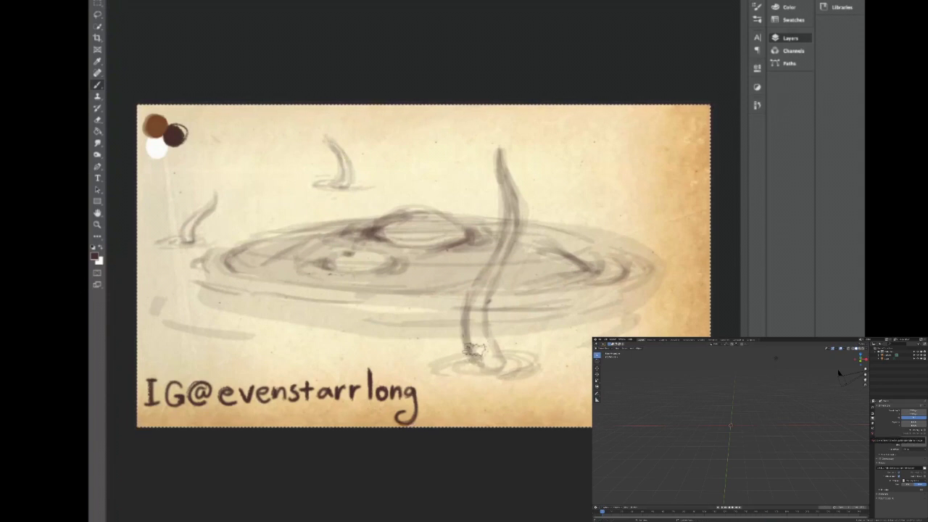
pyautogui.press('e')
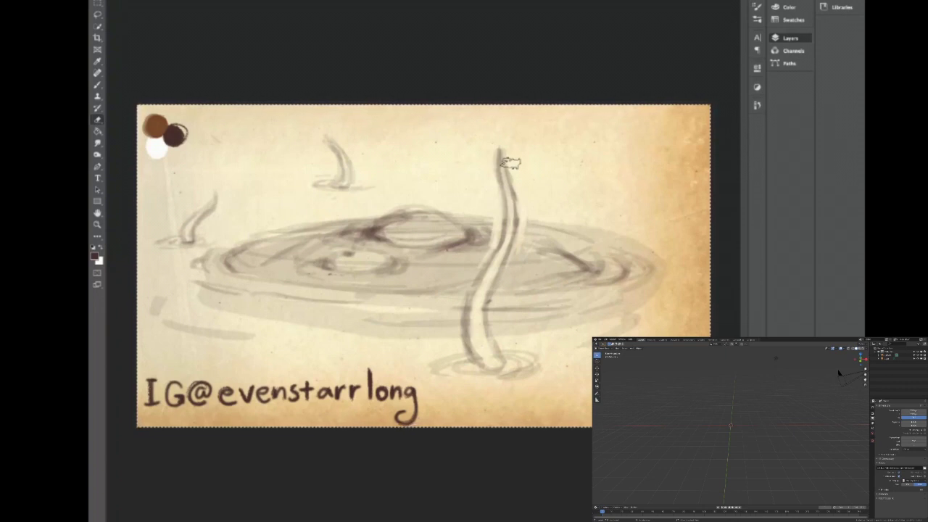
# Lift a highlight on the central eye dome and soften the inner ripple shading and left edge.
pyautogui.moveTo(407, 210)
pyautogui.mouseDown()
pyautogui.moveTo(387, 238)
pyautogui.moveTo(404, 218)
pyautogui.moveTo(390, 238)
pyautogui.moveTo(432, 218)
pyautogui.moveTo(414, 210)
pyautogui.moveTo(435, 216)
pyautogui.moveTo(441, 230)
pyautogui.moveTo(453, 228)
pyautogui.moveTo(396, 217)
pyautogui.moveTo(420, 210)
pyautogui.moveTo(422, 225)
pyautogui.moveTo(403, 216)
pyautogui.moveTo(415, 216)
pyautogui.moveTo(403, 226)
pyautogui.moveTo(423, 216)
pyautogui.moveTo(409, 219)
pyautogui.moveTo(421, 217)
pyautogui.moveTo(412, 229)
pyautogui.moveTo(432, 216)
pyautogui.moveTo(429, 239)
pyautogui.moveTo(448, 223)
pyautogui.moveTo(410, 216)
pyautogui.mouseUp()
pyautogui.moveTo(364, 252)
pyautogui.mouseDown()
pyautogui.moveTo(345, 252)
pyautogui.moveTo(339, 262)
pyautogui.moveTo(366, 259)
pyautogui.mouseUp()
pyautogui.moveTo(213, 255)
pyautogui.mouseDown()
pyautogui.moveTo(229, 247)
pyautogui.moveTo(201, 256)
pyautogui.moveTo(203, 277)
pyautogui.moveTo(242, 284)
pyautogui.moveTo(322, 254)
pyautogui.moveTo(283, 293)
pyautogui.moveTo(439, 306)
pyautogui.moveTo(576, 294)
pyautogui.moveTo(618, 264)
pyautogui.moveTo(612, 272)
pyautogui.moveTo(614, 256)
pyautogui.moveTo(608, 271)
pyautogui.moveTo(638, 266)
pyautogui.mouseUp()
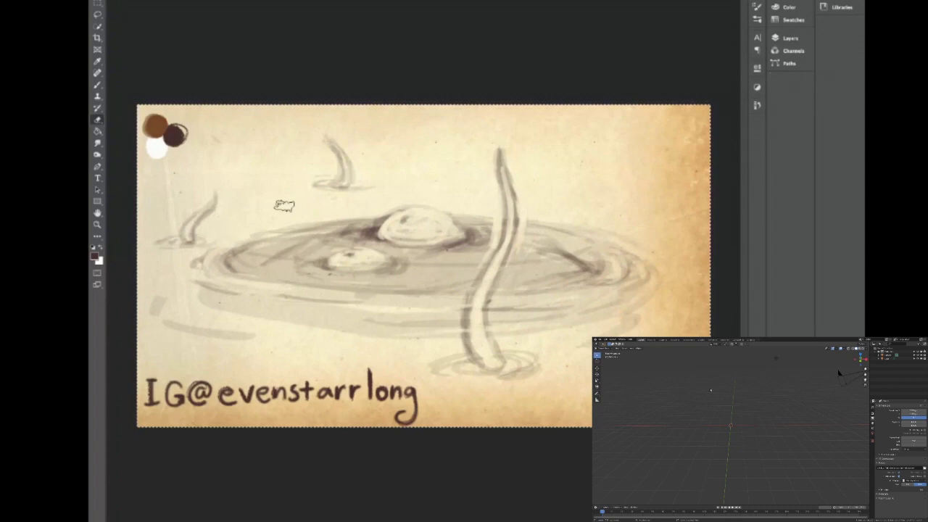
# Darken the tall tentacle with sepia brush strokes from its base up the stem.
pyautogui.press('b')
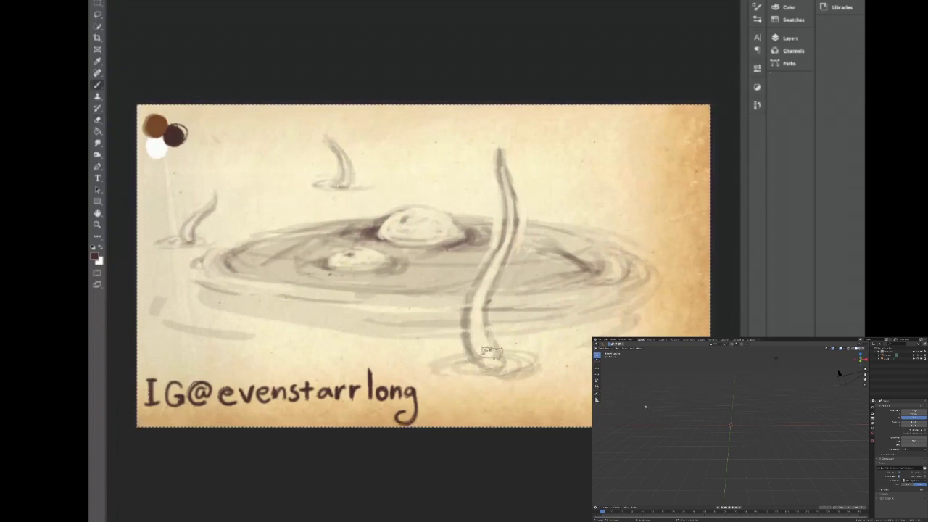
pyautogui.moveTo(492, 359)
pyautogui.mouseDown()
pyautogui.moveTo(476, 316)
pyautogui.moveTo(507, 213)
pyautogui.moveTo(504, 153)
pyautogui.moveTo(508, 222)
pyautogui.moveTo(483, 299)
pyautogui.moveTo(487, 354)
pyautogui.moveTo(504, 363)
pyautogui.moveTo(490, 364)
pyautogui.moveTo(472, 300)
pyautogui.moveTo(509, 202)
pyautogui.moveTo(509, 232)
pyautogui.moveTo(480, 294)
pyautogui.moveTo(488, 359)
pyautogui.moveTo(474, 346)
pyautogui.moveTo(472, 298)
pyautogui.moveTo(484, 324)
pyautogui.moveTo(473, 327)
pyautogui.moveTo(471, 298)
pyautogui.moveTo(488, 348)
pyautogui.moveTo(483, 333)
pyautogui.moveTo(489, 357)
pyautogui.mouseUp()
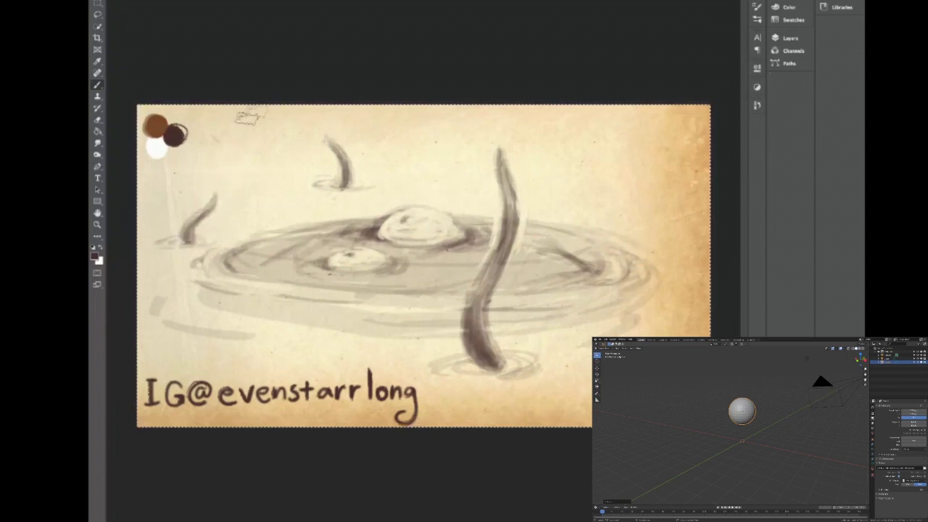
# Dab a small dark pupil onto the eye dome and tidy it with the Eraser.
pyautogui.press('e')
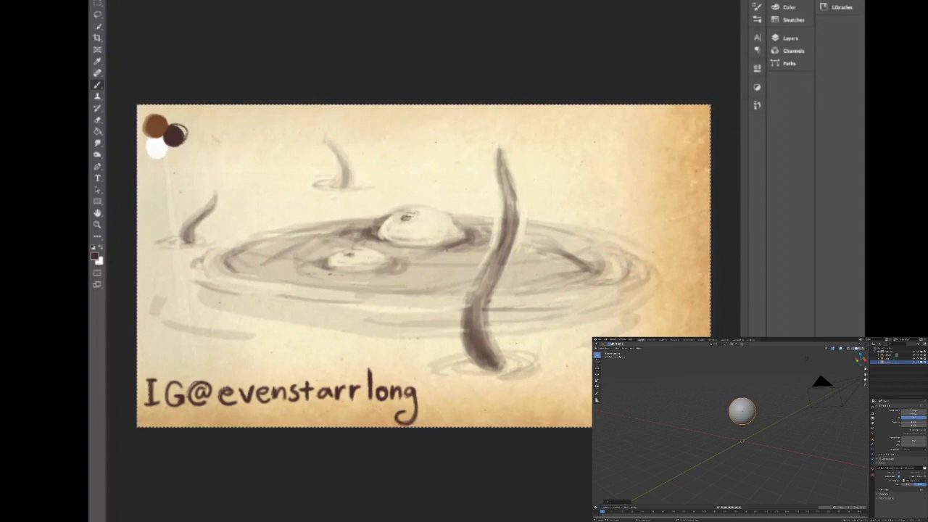
pyautogui.press('e')
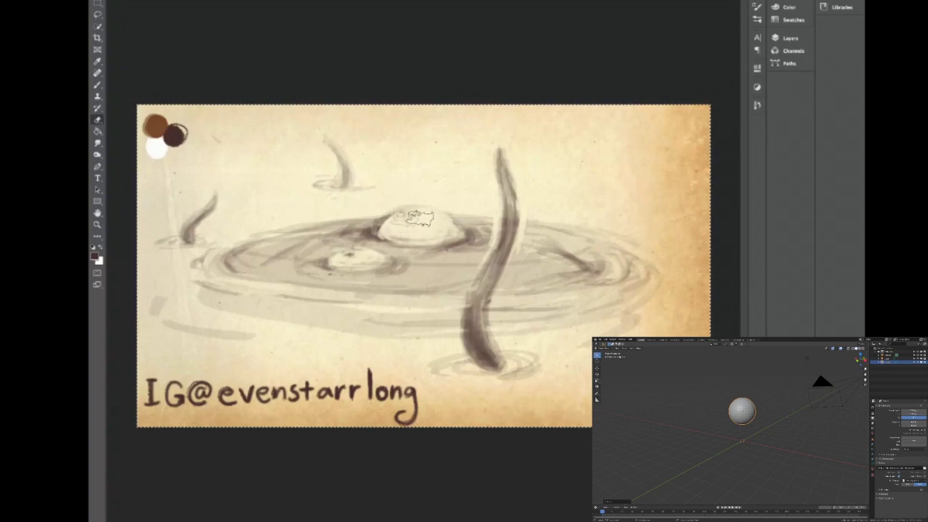
# Paint the pupil and rim shading, then extend the tall tentacle's tail and fade its lower end.
pyautogui.press('b')
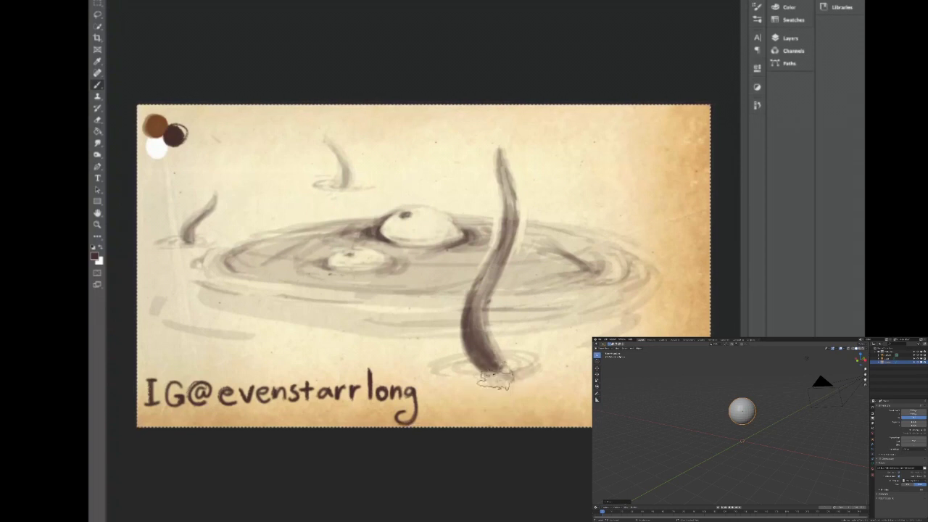
pyautogui.press(']')
pyautogui.press(']')
pyautogui.moveTo(517, 378)
pyautogui.mouseDown()
pyautogui.moveTo(528, 391)
pyautogui.moveTo(507, 380)
pyautogui.moveTo(483, 384)
pyautogui.moveTo(497, 384)
pyautogui.mouseUp()
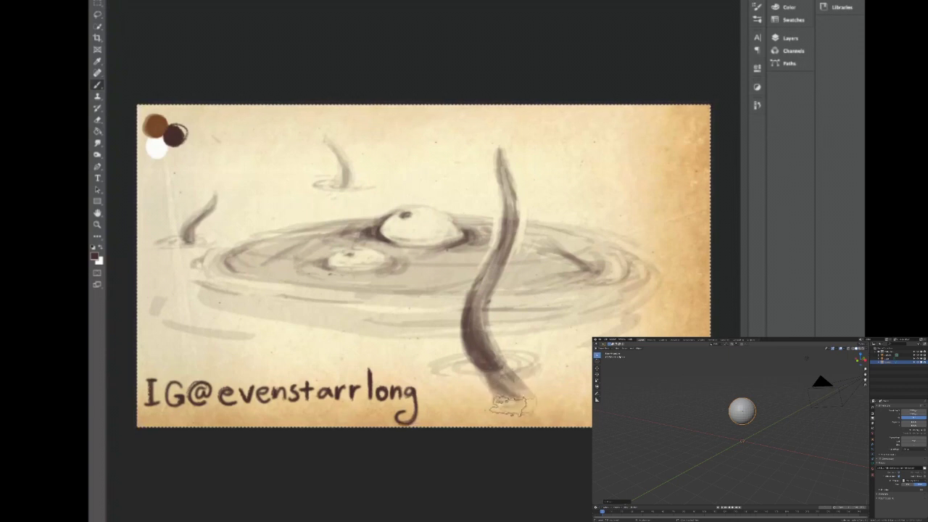
pyautogui.press('e')
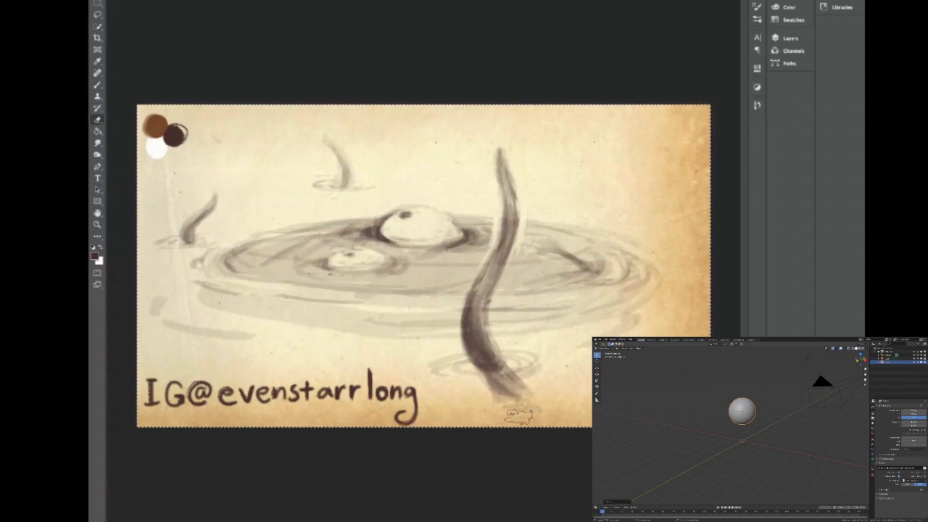
pyautogui.moveTo(497, 403)
pyautogui.mouseDown()
pyautogui.moveTo(510, 363)
pyautogui.moveTo(487, 364)
pyautogui.moveTo(530, 353)
pyautogui.moveTo(516, 391)
pyautogui.moveTo(514, 383)
pyautogui.moveTo(550, 378)
pyautogui.mouseUp()
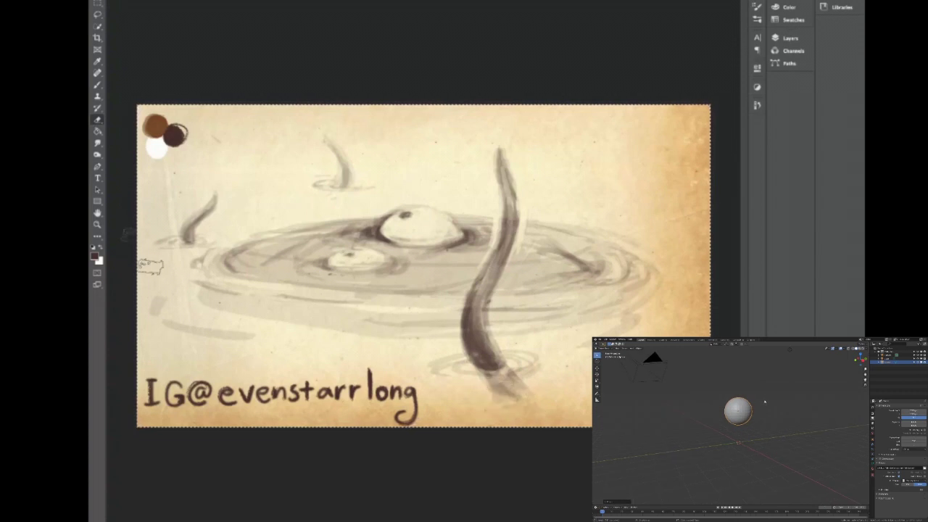
pyautogui.press('b')
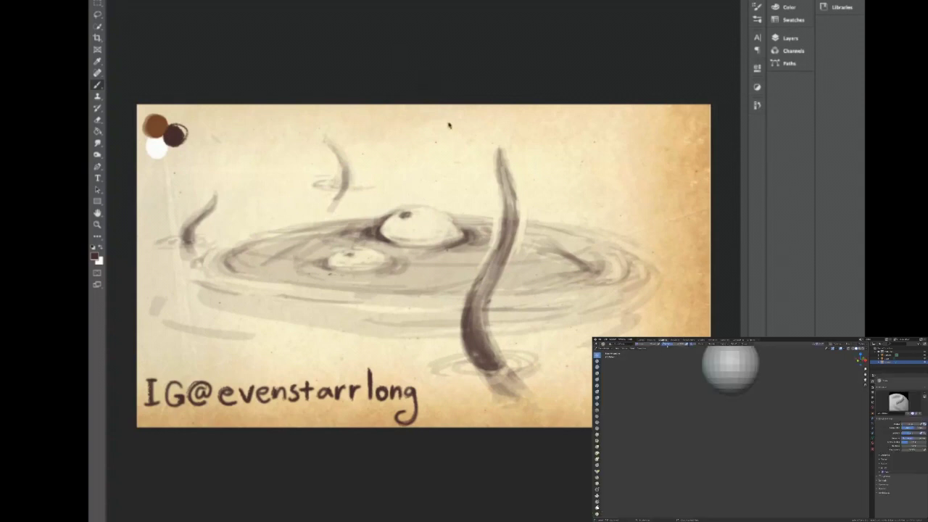
pyautogui.hotkey('ctrl', 'a')
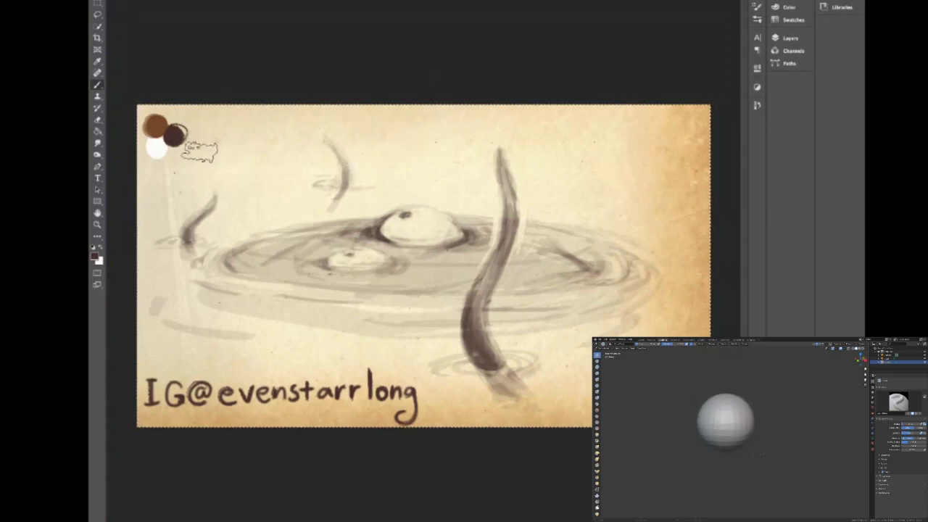
pyautogui.press('i')
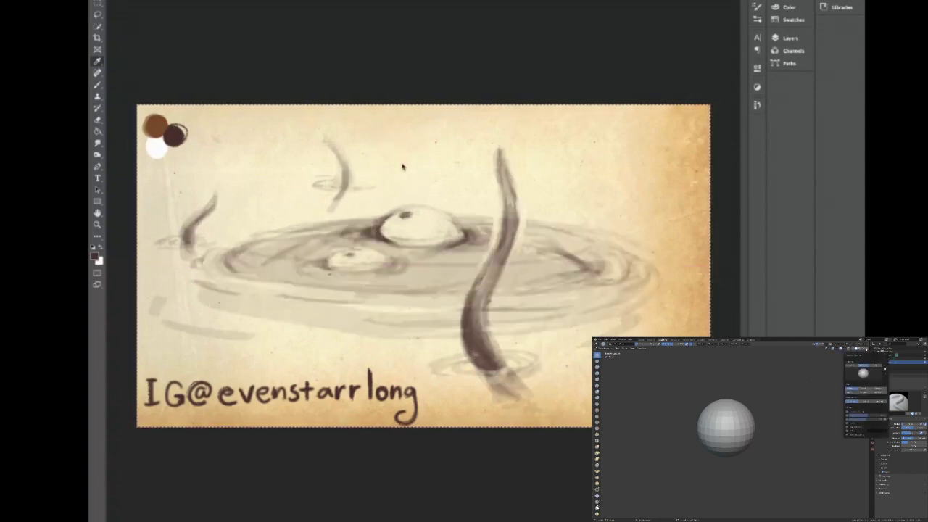
pyautogui.press('b')
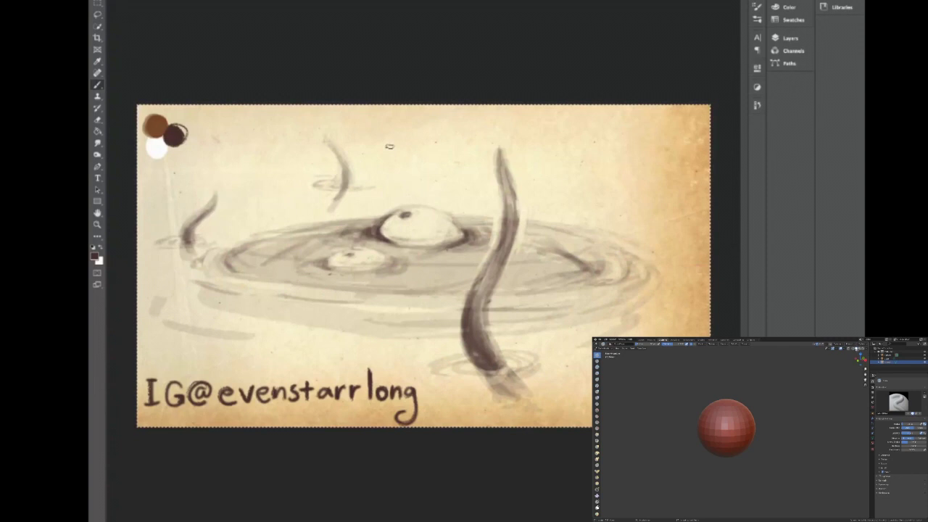
# Hand-letter a name across the top of the parchment in dark brush strokes.
pyautogui.moveTo(391, 125)
pyautogui.mouseDown()
pyautogui.moveTo(392, 149)
pyautogui.moveTo(407, 125)
pyautogui.moveTo(447, 150)
pyautogui.mouseUp()
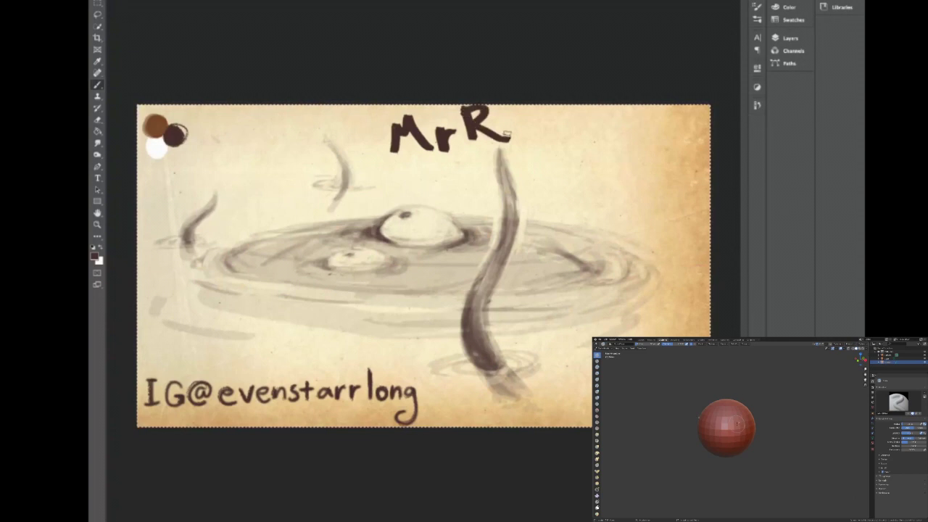
pyautogui.moveTo(516, 139)
pyautogui.mouseDown()
pyautogui.moveTo(538, 133)
pyautogui.moveTo(549, 146)
pyautogui.moveTo(570, 131)
pyautogui.moveTo(574, 143)
pyautogui.moveTo(601, 141)
pyautogui.mouseUp()
pyautogui.moveTo(601, 118); pyautogui.dragTo(580, 142)
pyautogui.moveTo(613, 116)
pyautogui.mouseDown()
pyautogui.moveTo(634, 142)
pyautogui.moveTo(615, 143)
pyautogui.mouseUp()
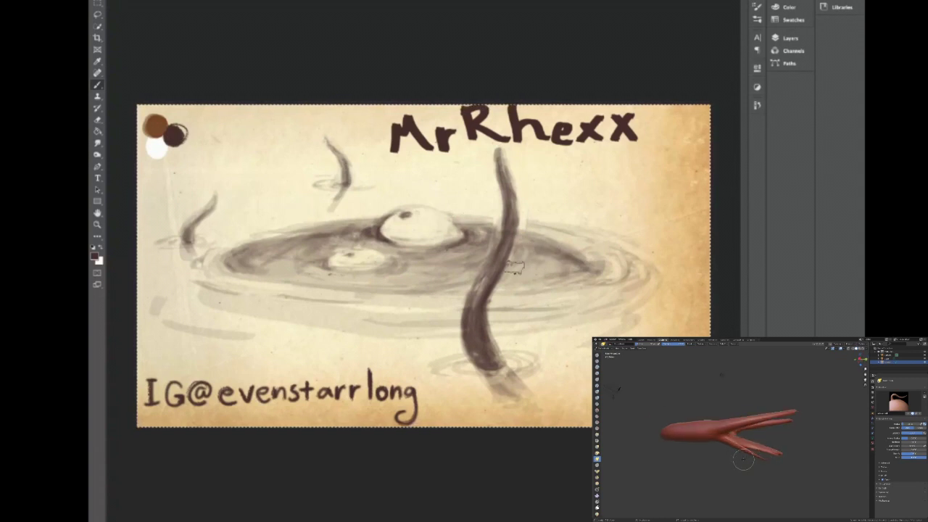
# Brush faint grey ripple marks right of the stalk, then erase the M starting the lettering.
pyautogui.moveTo(530, 270); pyautogui.dragTo(560, 261)
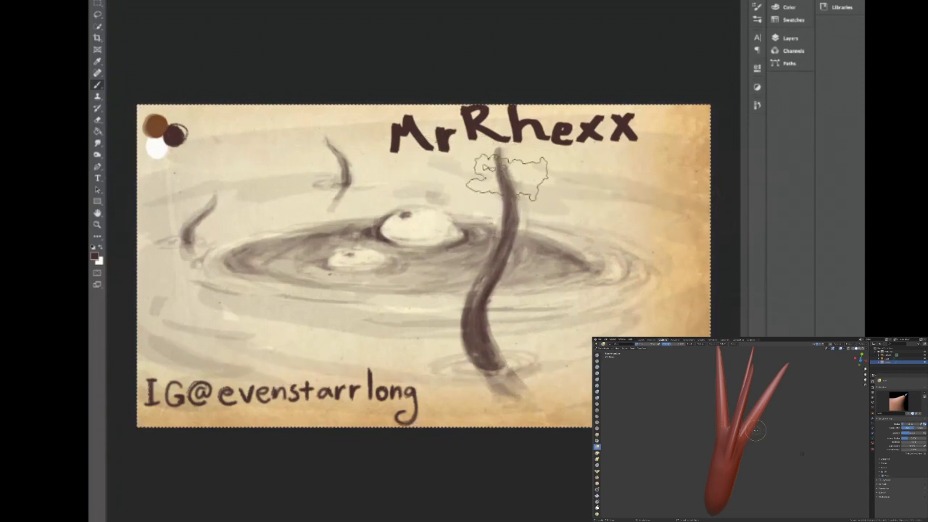
pyautogui.press('e')
pyautogui.moveTo(395, 128)
pyautogui.mouseDown()
pyautogui.moveTo(395, 144)
pyautogui.moveTo(399, 110)
pyautogui.moveTo(410, 108)
pyautogui.moveTo(421, 145)
pyautogui.moveTo(395, 116)
pyautogui.moveTo(391, 141)
pyautogui.moveTo(448, 135)
pyautogui.moveTo(434, 142)
pyautogui.moveTo(455, 103)
pyautogui.mouseUp()
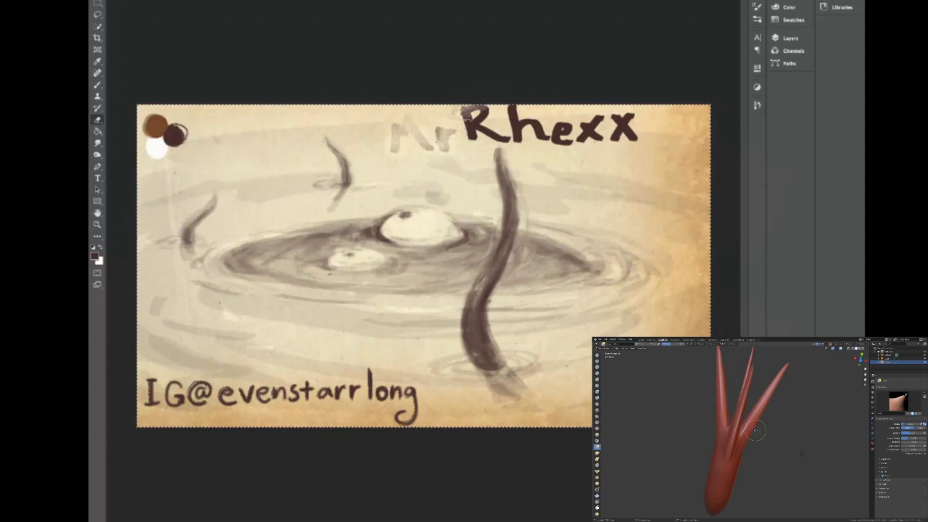
# Erase the capital R from the top lettering.
pyautogui.moveTo(509, 115); pyautogui.dragTo(497, 138)
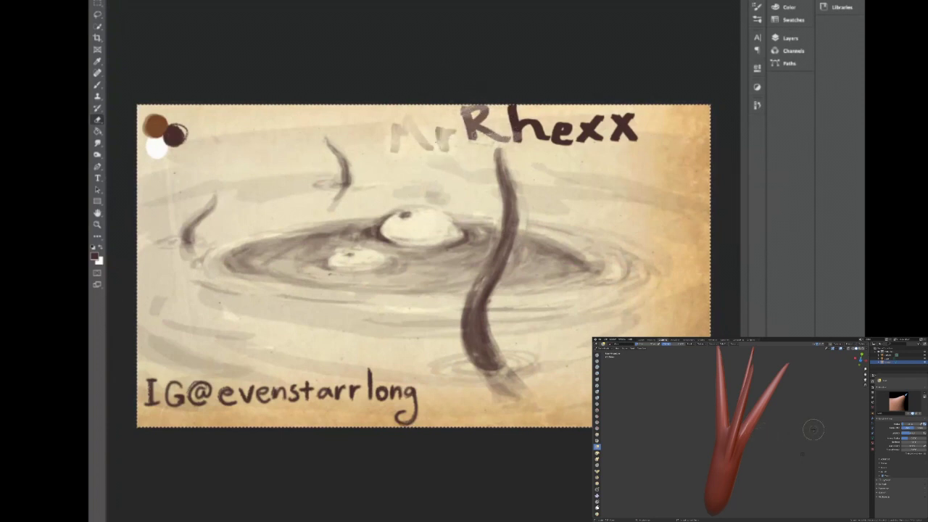
pyautogui.moveTo(487, 113)
pyautogui.mouseDown()
pyautogui.moveTo(483, 135)
pyautogui.moveTo(476, 102)
pyautogui.moveTo(474, 114)
pyautogui.moveTo(485, 131)
pyautogui.moveTo(480, 94)
pyautogui.moveTo(513, 142)
pyautogui.moveTo(506, 97)
pyautogui.moveTo(514, 95)
pyautogui.moveTo(540, 129)
pyautogui.mouseUp()
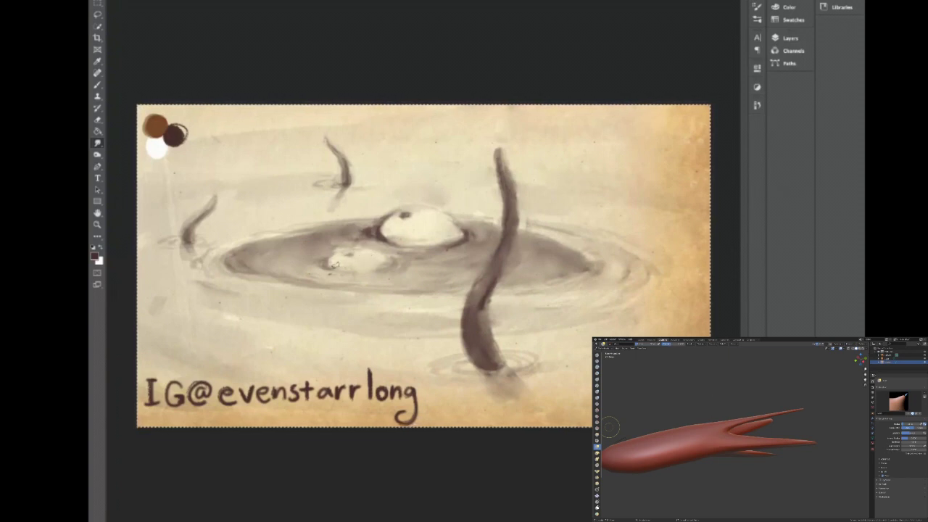
# Shrink the brush and sample a sepia colour from the canvas for the pool wash.
pyautogui.press('b')
pyautogui.press('[')
pyautogui.press('[')
pyautogui.press('[')
pyautogui.press('[')
pyautogui.press('[')
pyautogui.press('[')
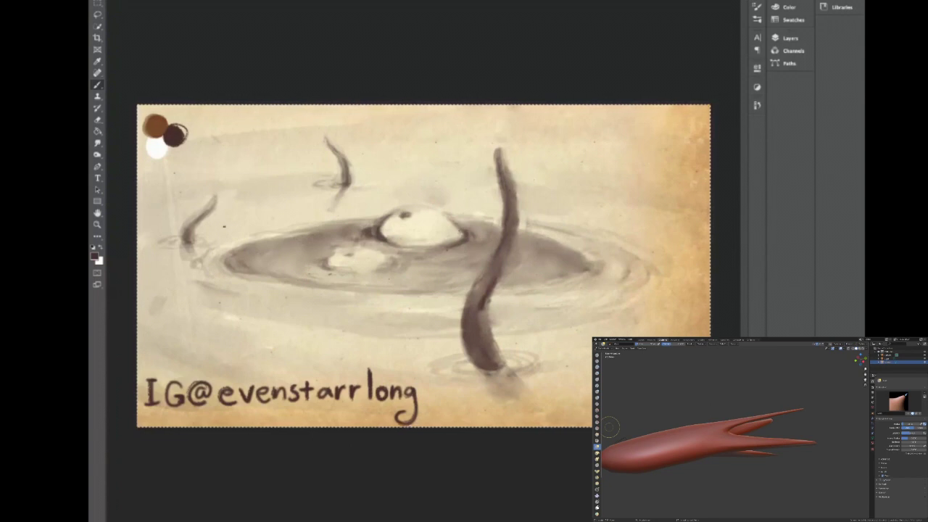
pyautogui.press('i')
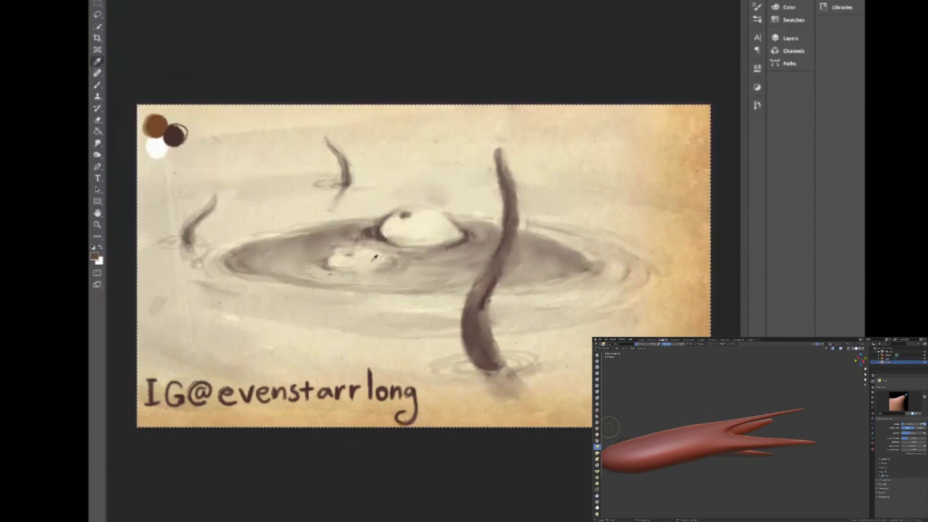
pyautogui.press('b')
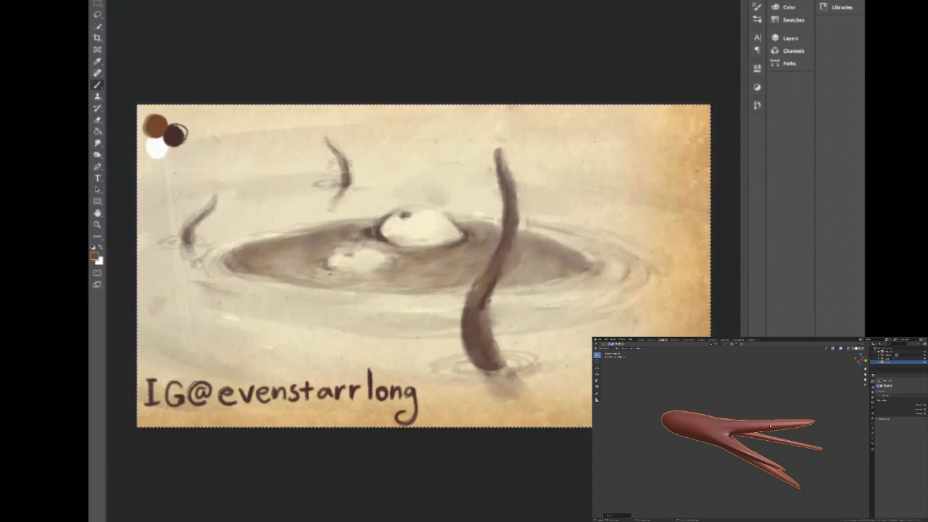
# Darken and thicken the small left tentacle and brighten the smaller dome's highlight.
pyautogui.moveTo(190, 230)
pyautogui.mouseDown()
pyautogui.moveTo(187, 246)
pyautogui.moveTo(207, 213)
pyautogui.mouseUp()
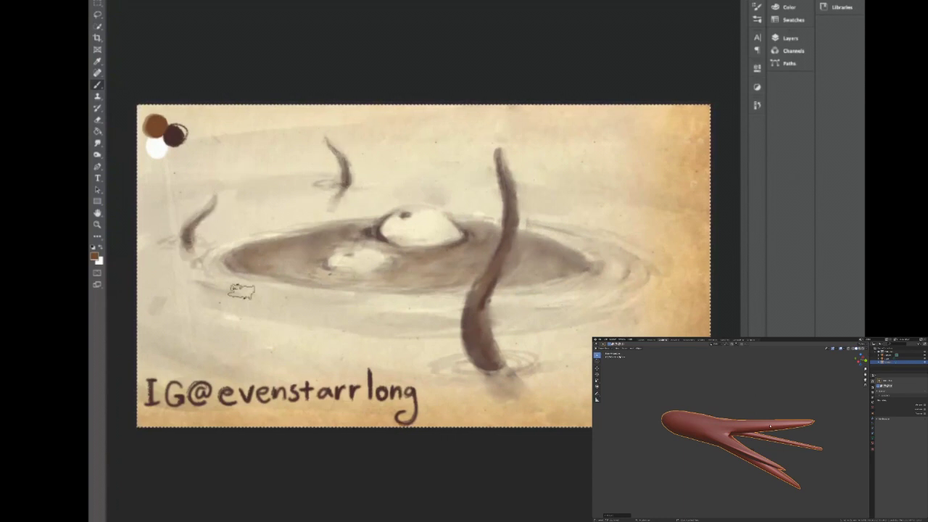
pyautogui.moveTo(355, 264)
pyautogui.mouseDown()
pyautogui.moveTo(363, 255)
pyautogui.moveTo(352, 255)
pyautogui.moveTo(366, 265)
pyautogui.mouseUp()
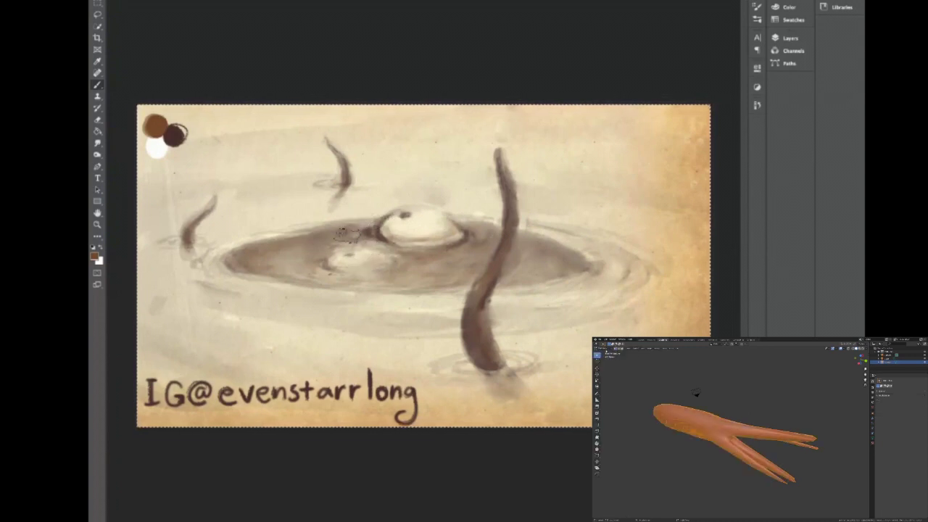
# Sample browns from the palette dots and wash and darken the smaller eye dome.
pyautogui.click(176, 136)
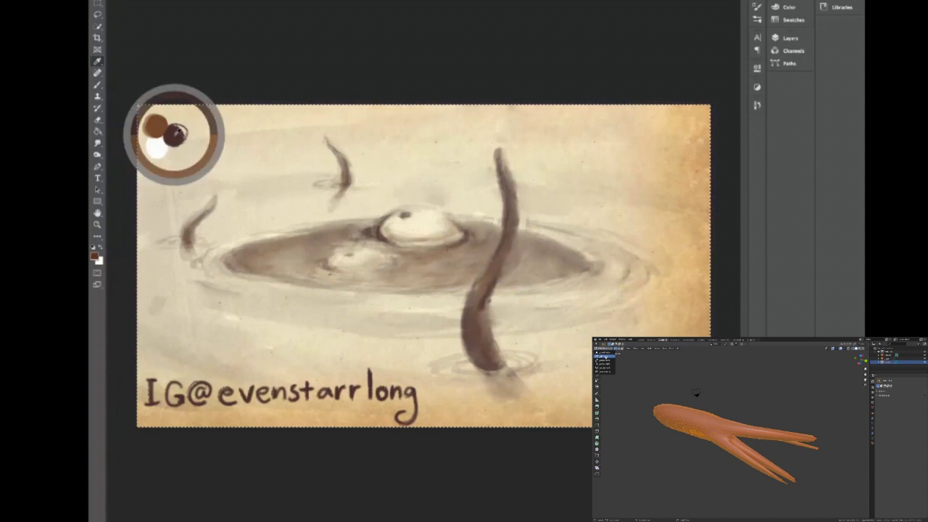
pyautogui.press('b')
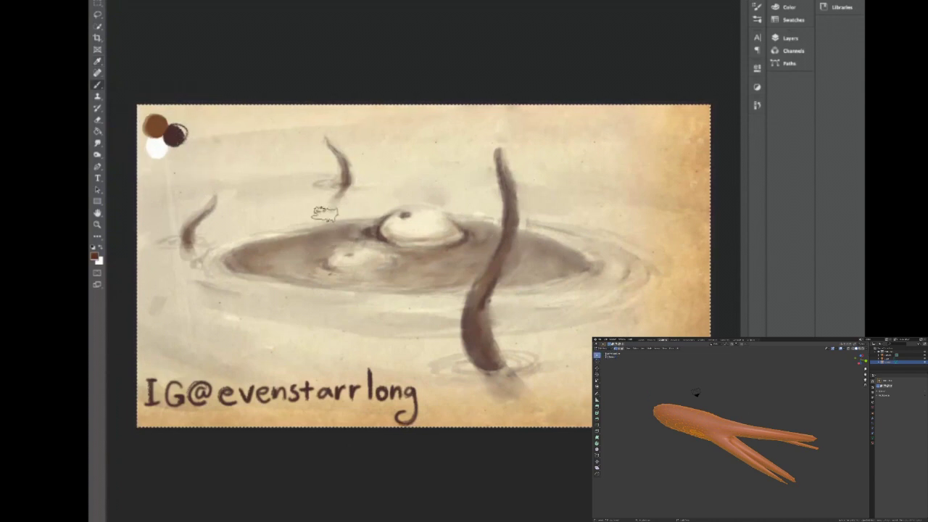
pyautogui.keyDown('alt'); pyautogui.click(155, 127); pyautogui.keyUp('alt')
pyautogui.keyDown('alt'); pyautogui.click(342, 260); pyautogui.keyUp('alt')
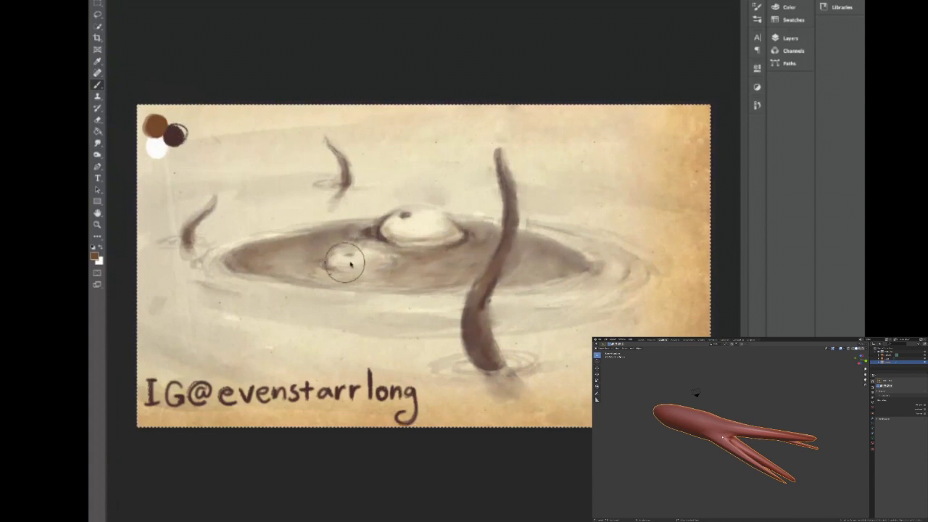
pyautogui.moveTo(340, 260); pyautogui.dragTo(334, 262)
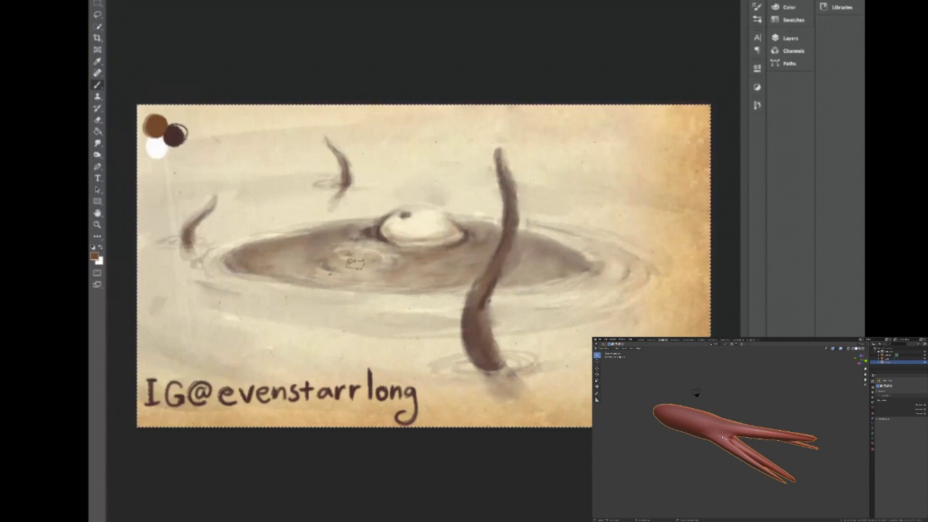
pyautogui.moveTo(369, 255)
pyautogui.mouseDown()
pyautogui.moveTo(340, 252)
pyautogui.moveTo(362, 262)
pyautogui.moveTo(350, 252)
pyautogui.mouseUp()
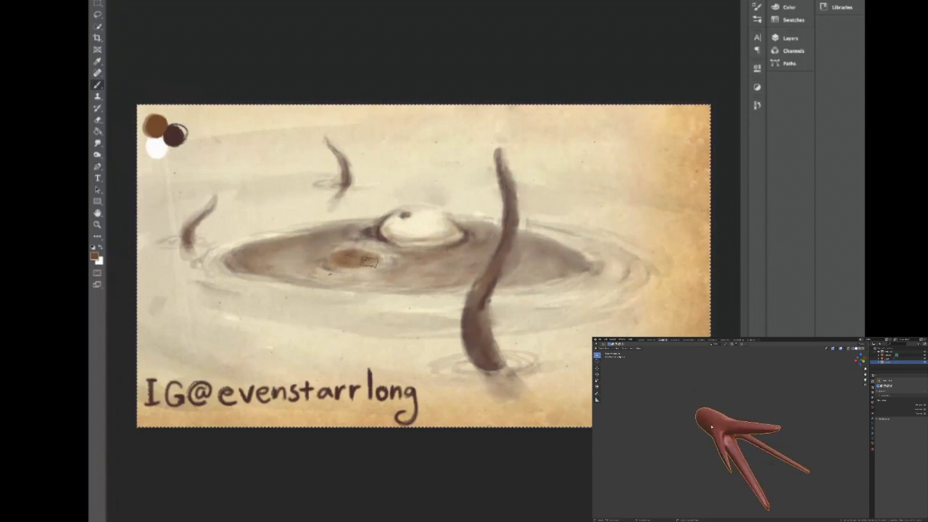
# Tint the large eye dome with brown dabs.
pyautogui.moveTo(408, 216)
pyautogui.mouseDown()
pyautogui.moveTo(396, 237)
pyautogui.moveTo(431, 232)
pyautogui.moveTo(404, 212)
pyautogui.moveTo(413, 213)
pyautogui.moveTo(405, 242)
pyautogui.moveTo(397, 221)
pyautogui.moveTo(417, 215)
pyautogui.moveTo(422, 224)
pyautogui.moveTo(400, 215)
pyautogui.moveTo(411, 221)
pyautogui.moveTo(398, 236)
pyautogui.moveTo(441, 232)
pyautogui.moveTo(421, 211)
pyautogui.mouseUp()
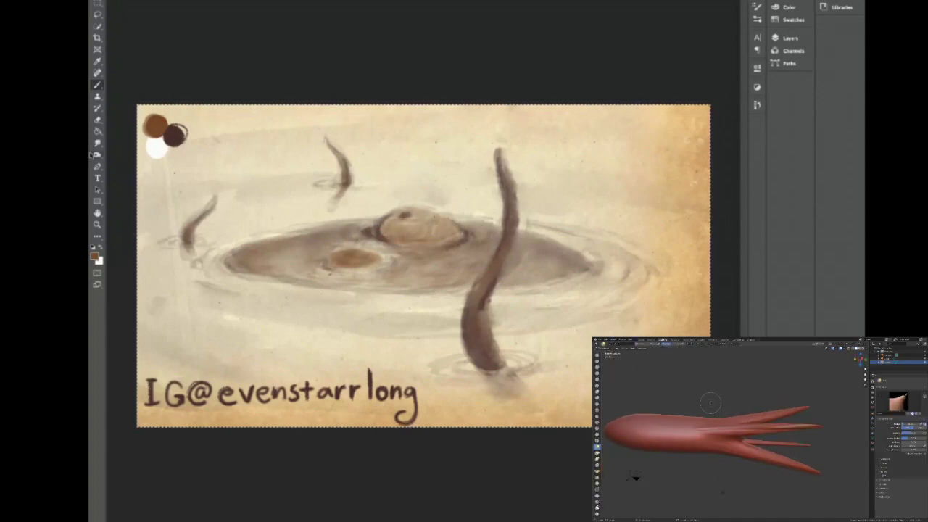
pyautogui.click(97, 143)
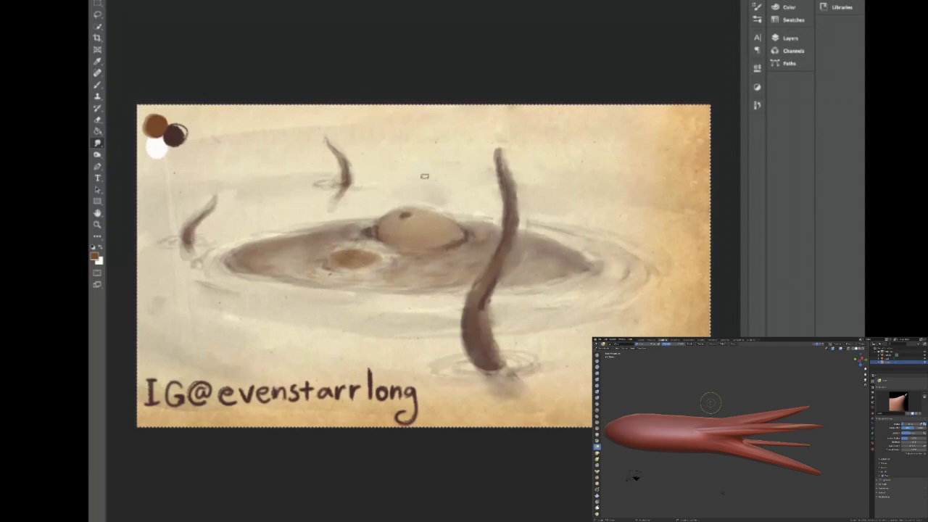
pyautogui.press('i')
pyautogui.click(179, 133)
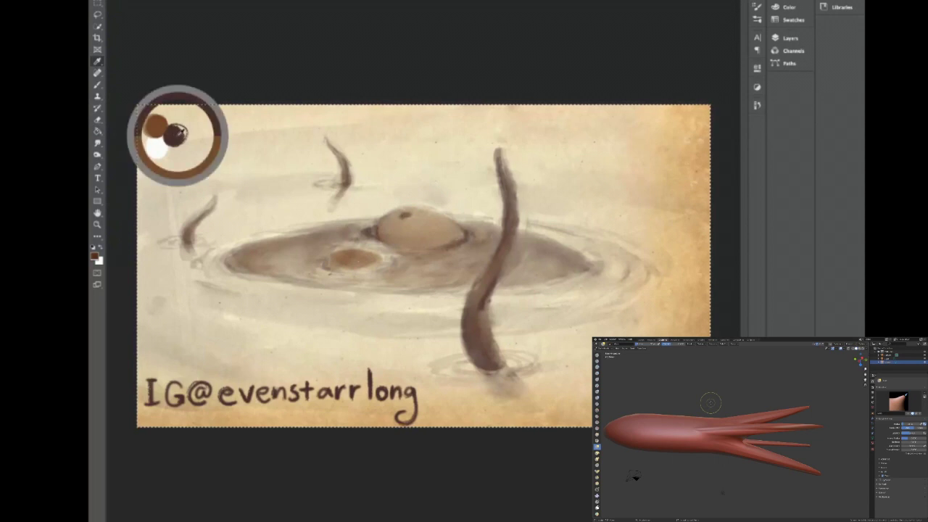
pyautogui.press('b')
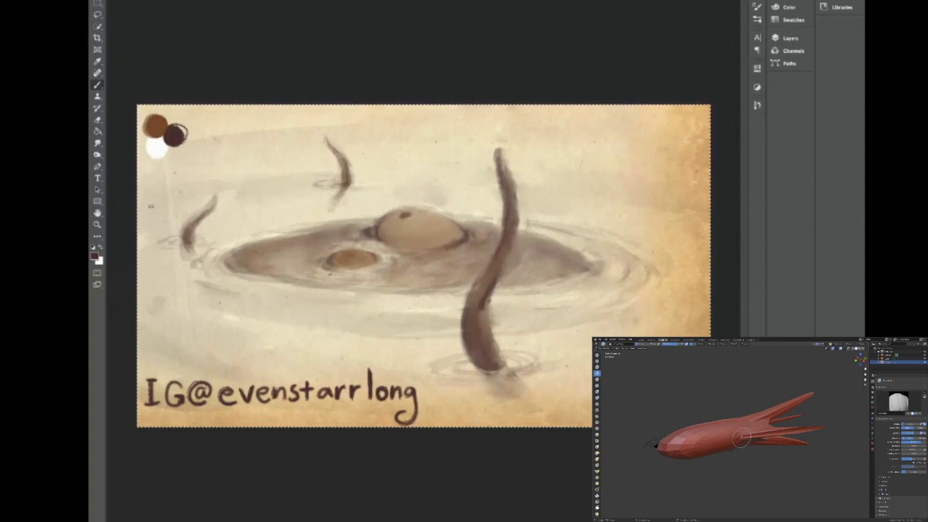
pyautogui.press('e')
# Erase the sketchy highlight on the smaller eye dome to smooth it.
pyautogui.moveTo(348, 257)
pyautogui.mouseDown()
pyautogui.moveTo(358, 250)
pyautogui.moveTo(342, 255)
pyautogui.mouseUp()
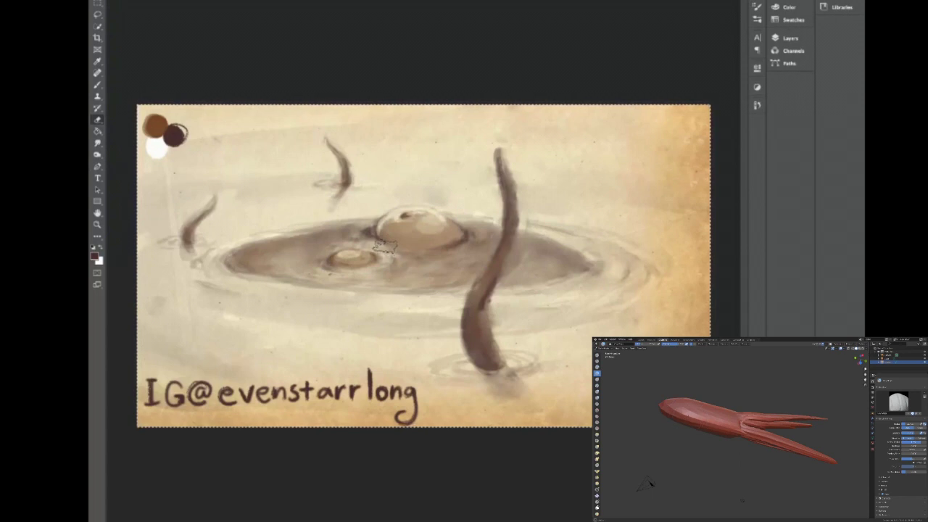
# Take the dark brown from the swatch dot as the brush colour.
pyautogui.press('i')
pyautogui.click(174, 133)
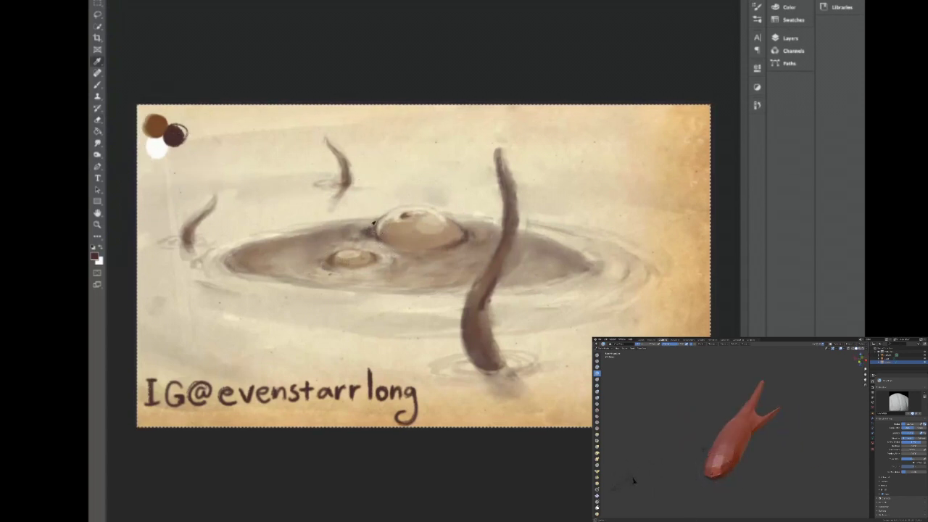
pyautogui.press('b')
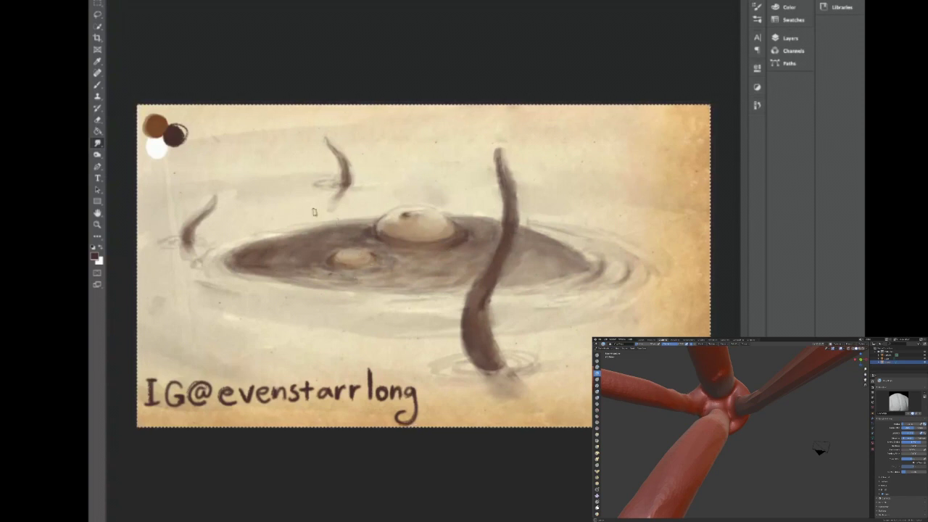
# Load white from the palette dab as the brush colour for highlight touches.
pyautogui.keyDown('alt'); pyautogui.click(155, 152); pyautogui.keyUp('alt')
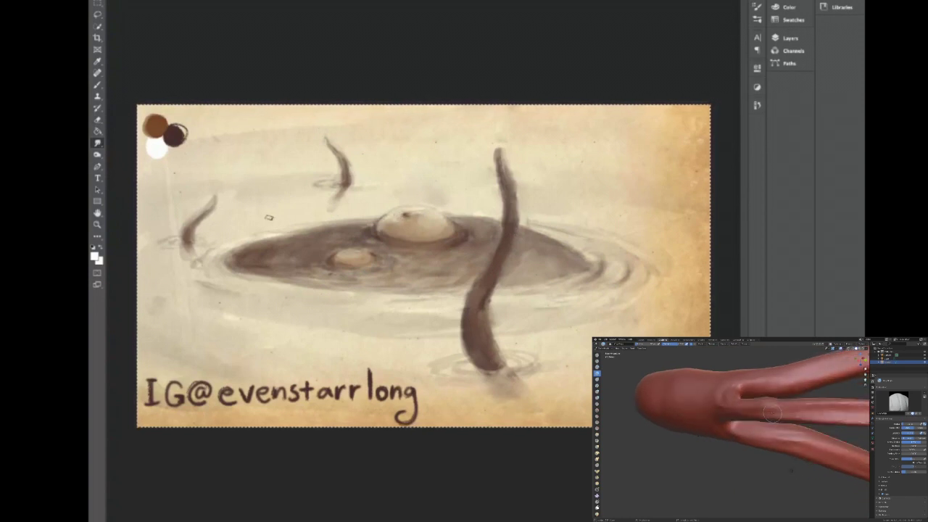
pyautogui.press('i')
pyautogui.click(148, 144)
pyautogui.press('b')
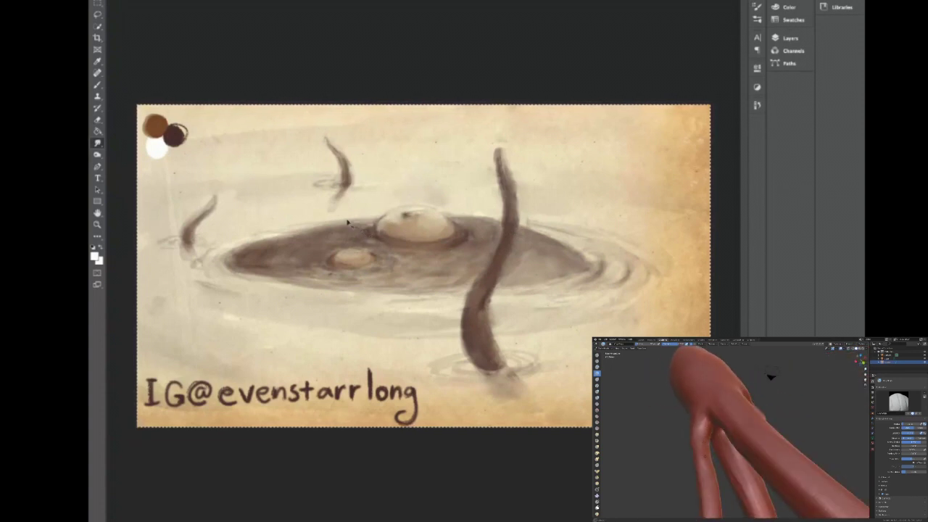
pyautogui.click(155, 149)
pyautogui.press('b')
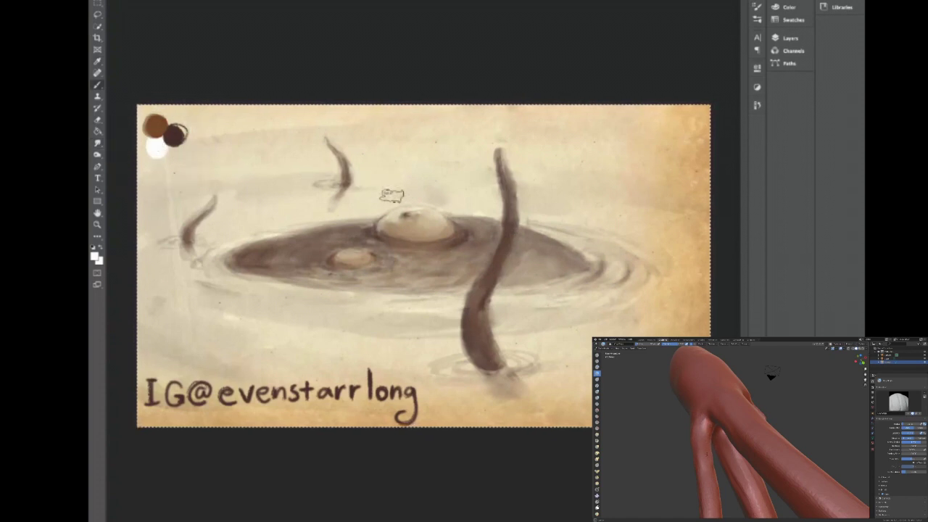
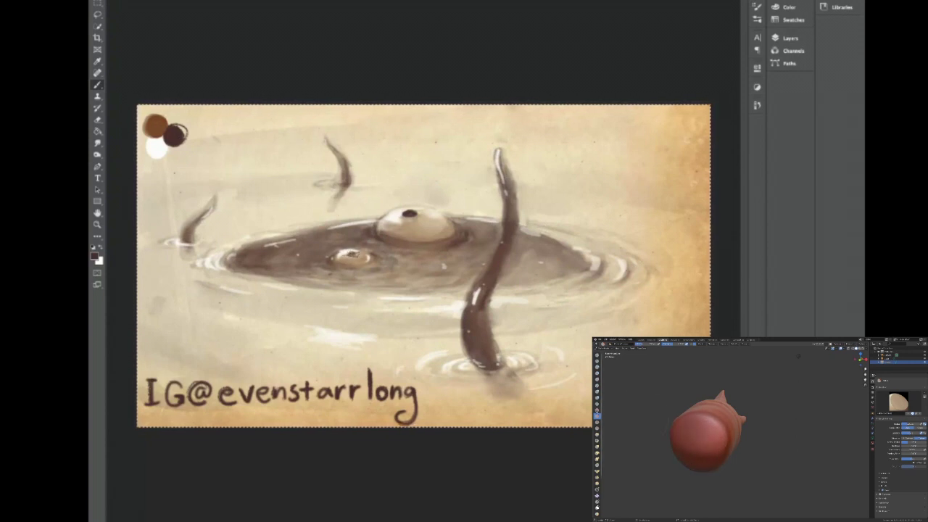
# Zoom in on the creature's two eyes and switch to the Brush to detail them.
pyautogui.press('z')
pyautogui.moveTo(325, 223)
pyautogui.mouseDown()
pyautogui.moveTo(437, 224)
pyautogui.moveTo(420, 159)
pyautogui.moveTo(413, 181)
pyautogui.moveTo(434, 188)
pyautogui.mouseUp()
pyautogui.press('b')
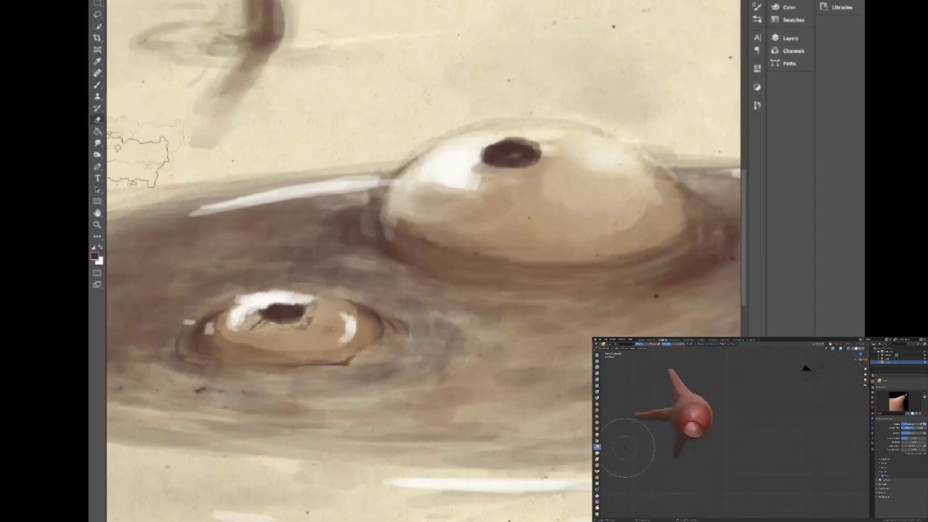
# Sample a lighter mauve from the lower eye, paint over its top highlight, and recentre the eyes.
pyautogui.click(98, 143)
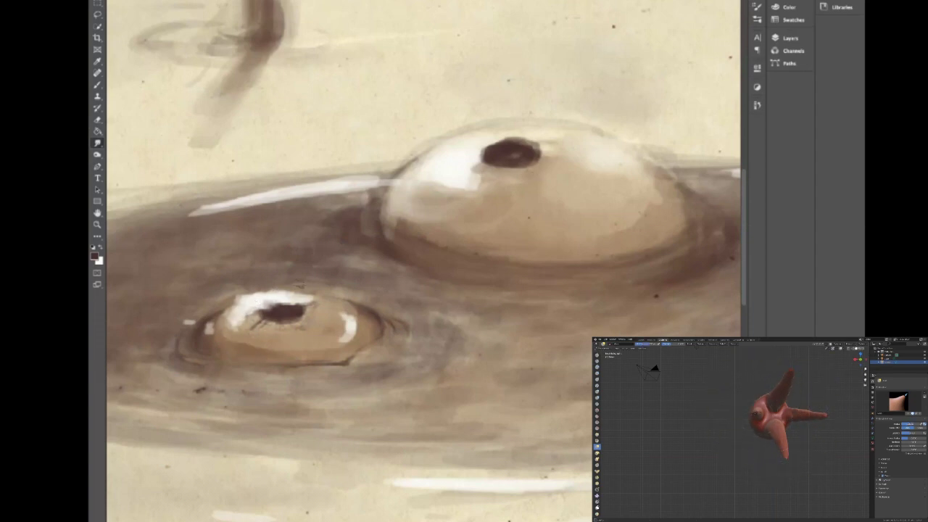
pyautogui.press('i')
pyautogui.click(226, 315)
pyautogui.press('b')
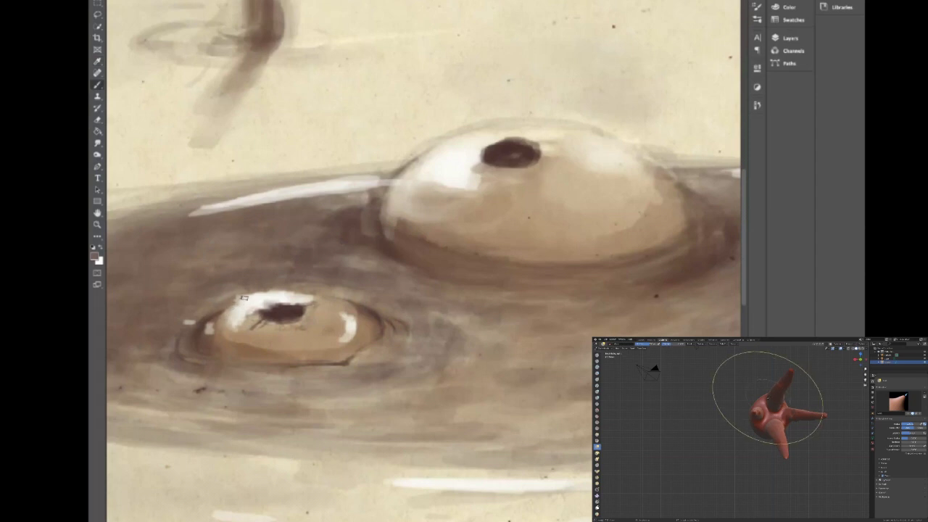
pyautogui.moveTo(279, 292); pyautogui.dragTo(254, 294)
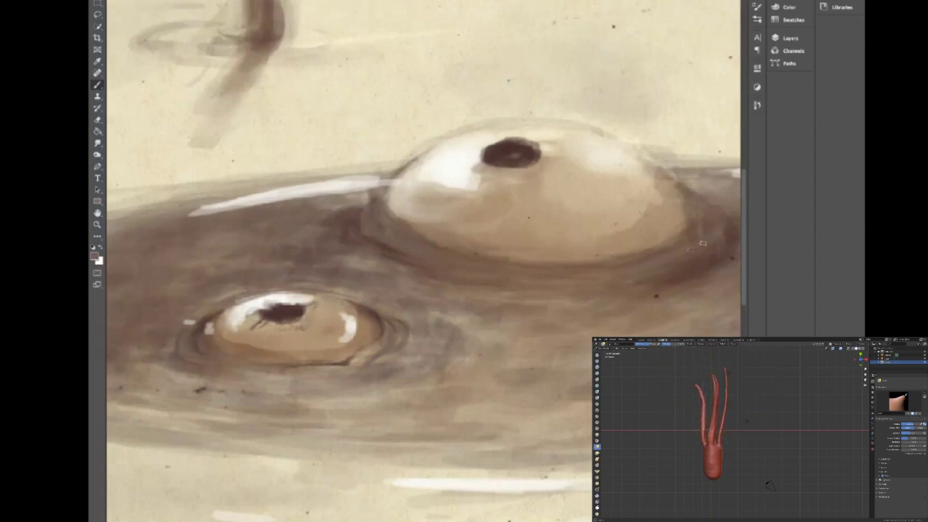
pyautogui.moveTo(627, 271); pyautogui.dragTo(570, 283)
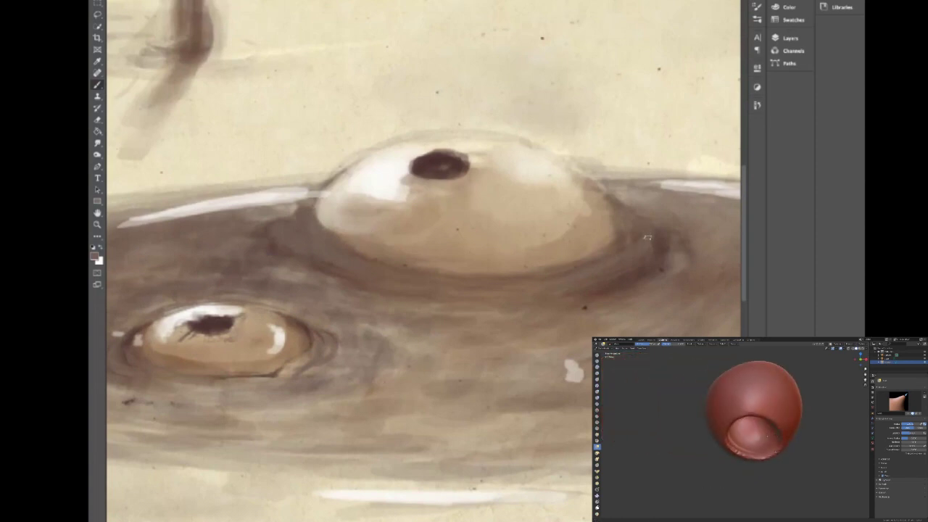
# Blend the upper eye's bulb shading and soften its white highlight with the Blur tool.
pyautogui.press('i')
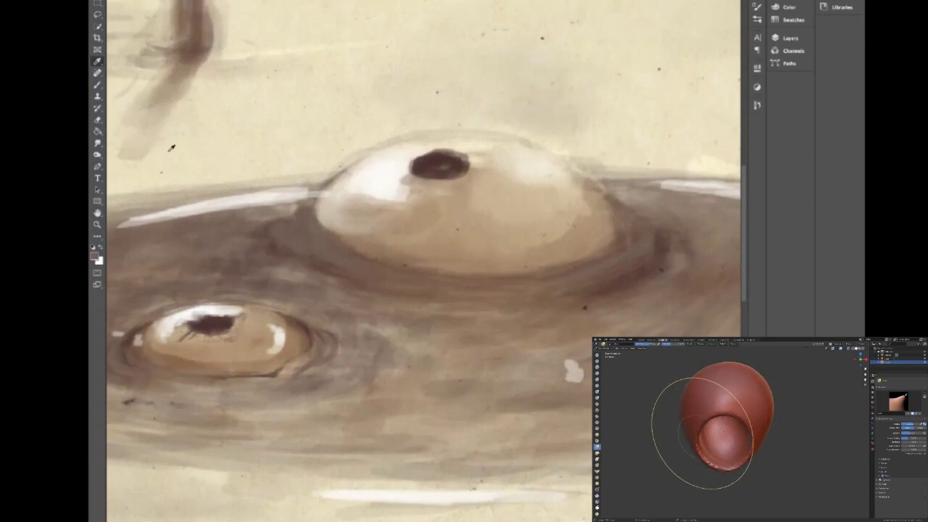
pyautogui.click(97, 143)
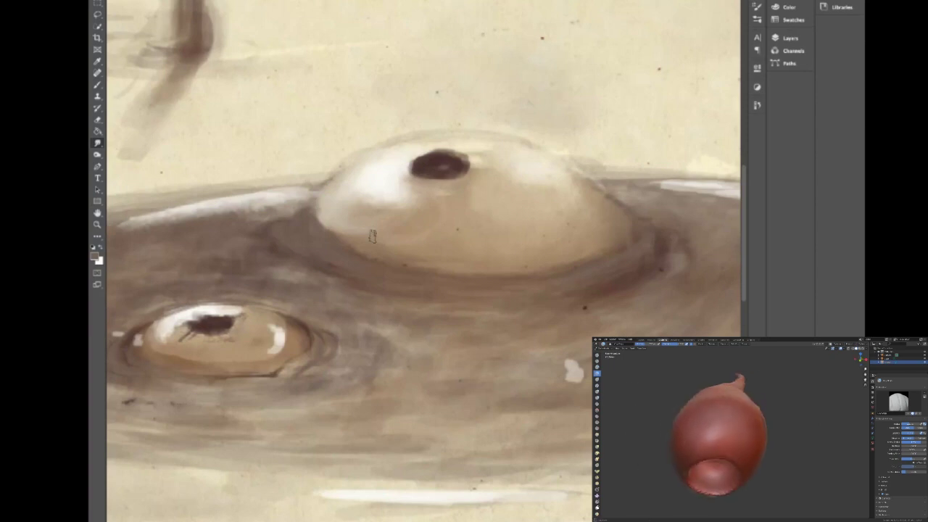
pyautogui.press('e')
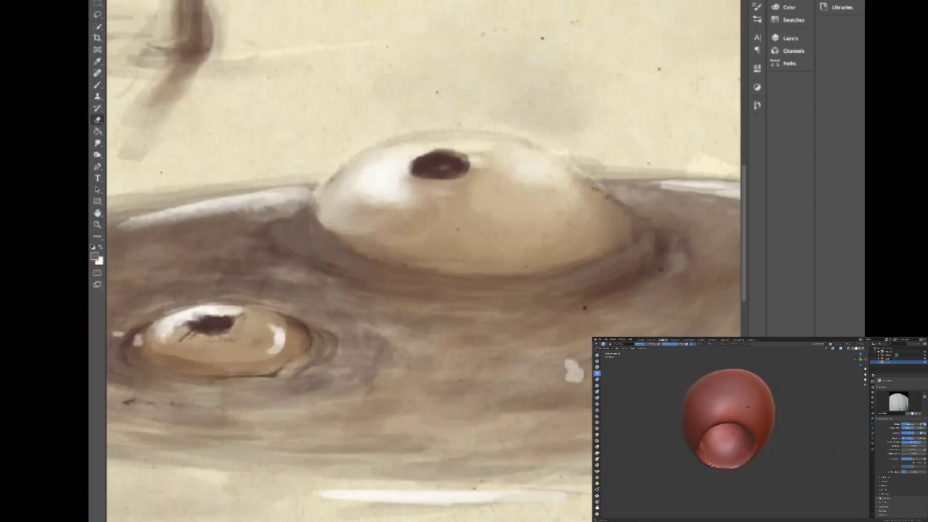
# Add a light highlight on the upper eye's right edge and darken its lower-left edge with pupil colour.
pyautogui.moveTo(615, 194); pyautogui.dragTo(628, 232)
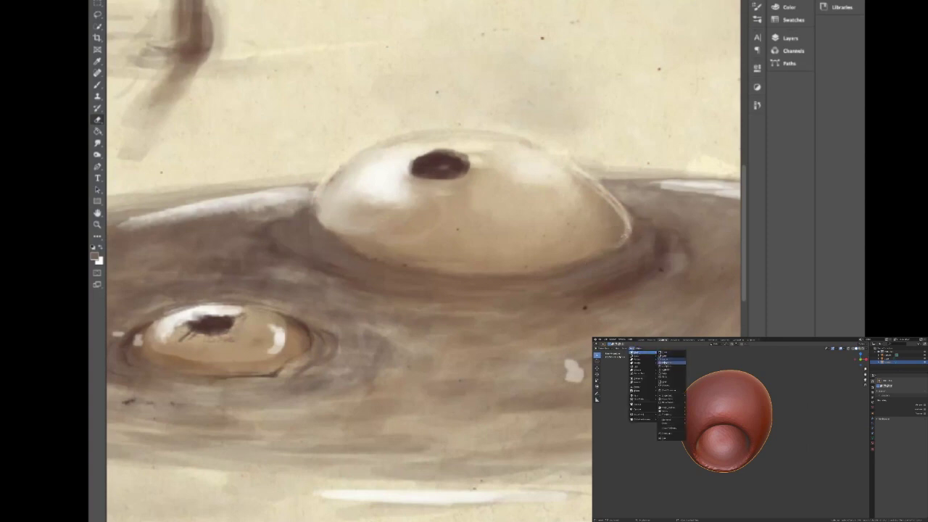
pyautogui.press('r')
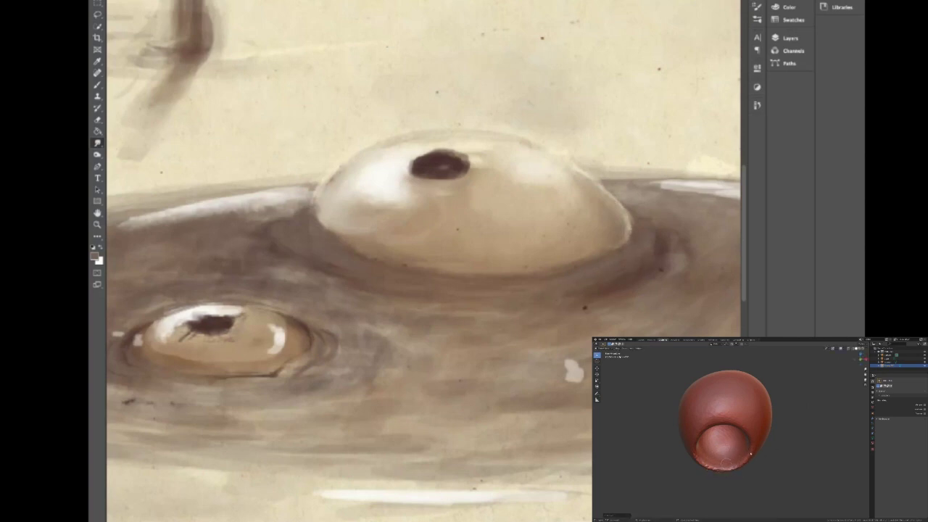
pyautogui.press('i')
pyautogui.click(427, 160)
pyautogui.press('b')
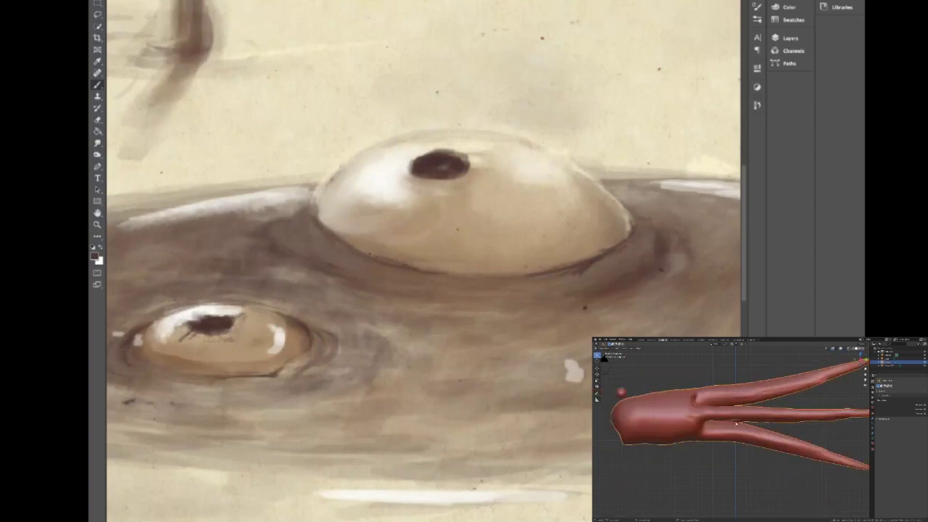
pyautogui.moveTo(333, 231); pyautogui.dragTo(316, 210)
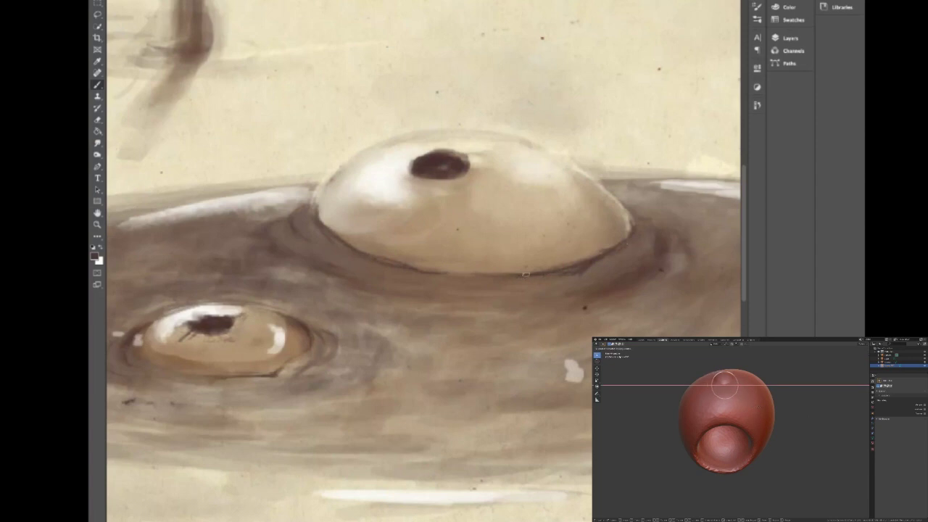
# Blur the eye's lower edge, then erase light highlight patches along the eyeball's lower-left edge.
pyautogui.press('e')
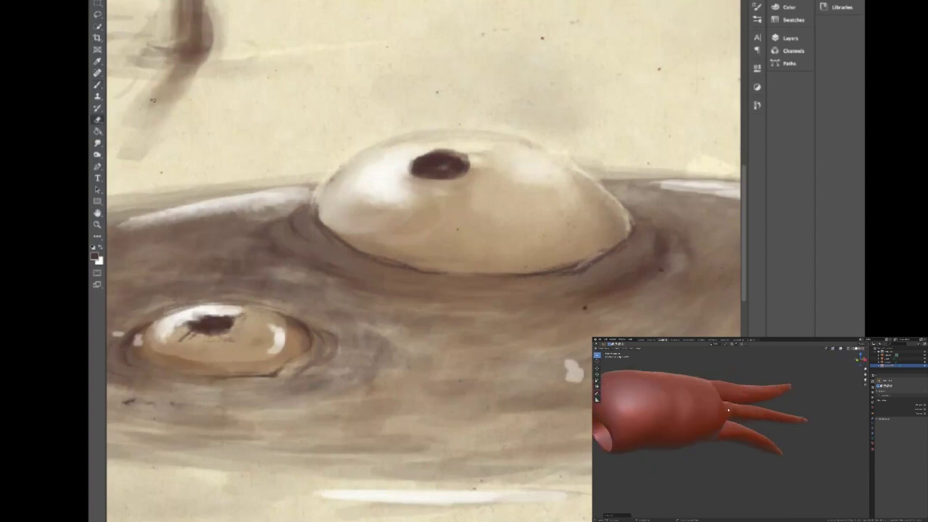
pyautogui.click(98, 143)
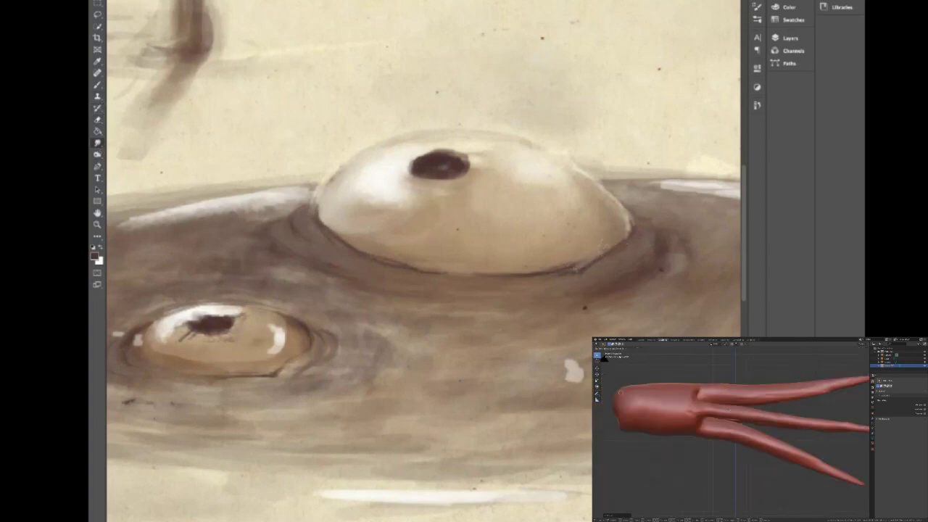
pyautogui.moveTo(577, 259)
pyautogui.mouseDown()
pyautogui.moveTo(560, 267)
pyautogui.moveTo(580, 273)
pyautogui.moveTo(448, 290)
pyautogui.moveTo(485, 268)
pyautogui.moveTo(419, 275)
pyautogui.moveTo(432, 272)
pyautogui.moveTo(340, 252)
pyautogui.moveTo(448, 262)
pyautogui.moveTo(404, 259)
pyautogui.mouseUp()
pyautogui.moveTo(316, 194)
pyautogui.mouseDown()
pyautogui.moveTo(299, 230)
pyautogui.moveTo(334, 230)
pyautogui.moveTo(304, 211)
pyautogui.moveTo(291, 219)
pyautogui.moveTo(302, 238)
pyautogui.mouseUp()
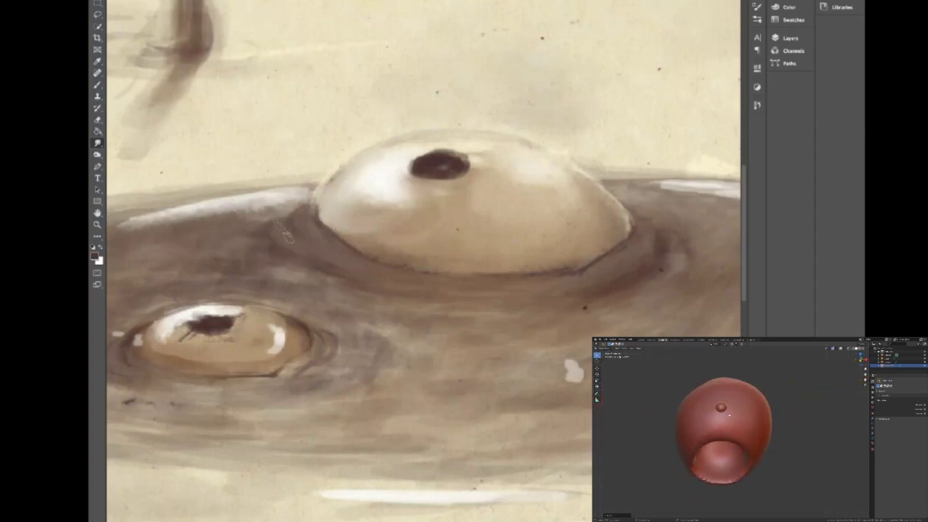
pyautogui.press('e')
pyautogui.moveTo(308, 215)
pyautogui.mouseDown()
pyautogui.moveTo(322, 242)
pyautogui.moveTo(346, 255)
pyautogui.mouseUp()
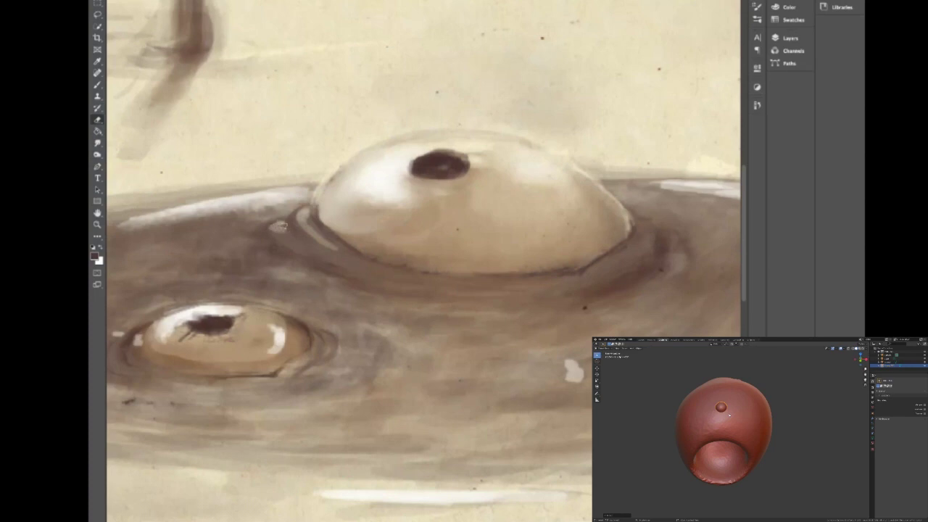
pyautogui.moveTo(286, 227); pyautogui.dragTo(298, 241)
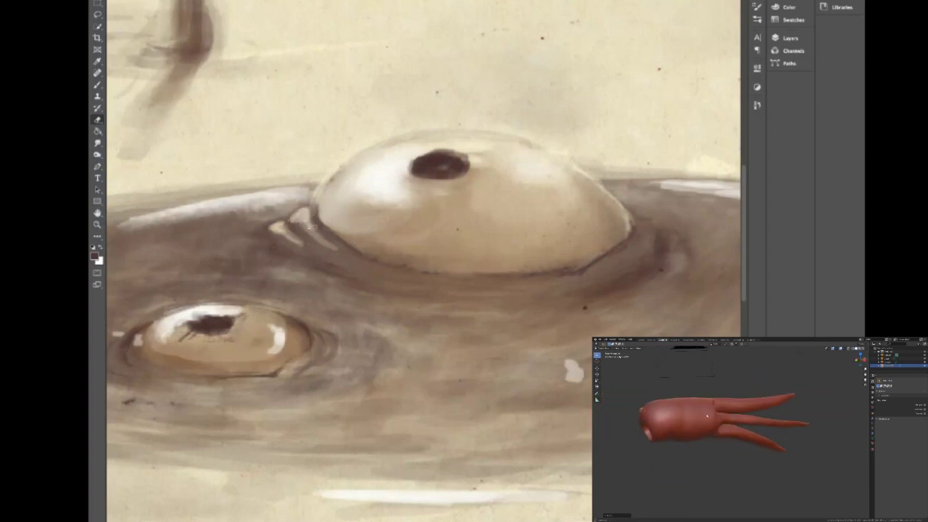
pyautogui.moveTo(298, 215); pyautogui.dragTo(327, 236)
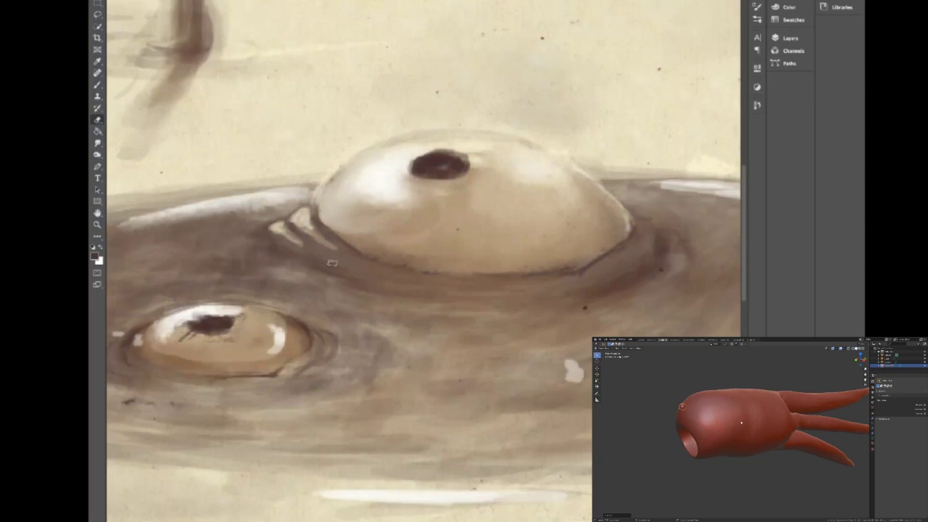
# Erase a thin light ripple streak along the large eyeball's lower-right edge, briefly softening with Blur.
pyautogui.press('z')
pyautogui.moveTo(418, 206)
pyautogui.mouseDown()
pyautogui.moveTo(358, 201)
pyautogui.moveTo(424, 203)
pyautogui.moveTo(438, 230)
pyautogui.moveTo(460, 231)
pyautogui.mouseUp()
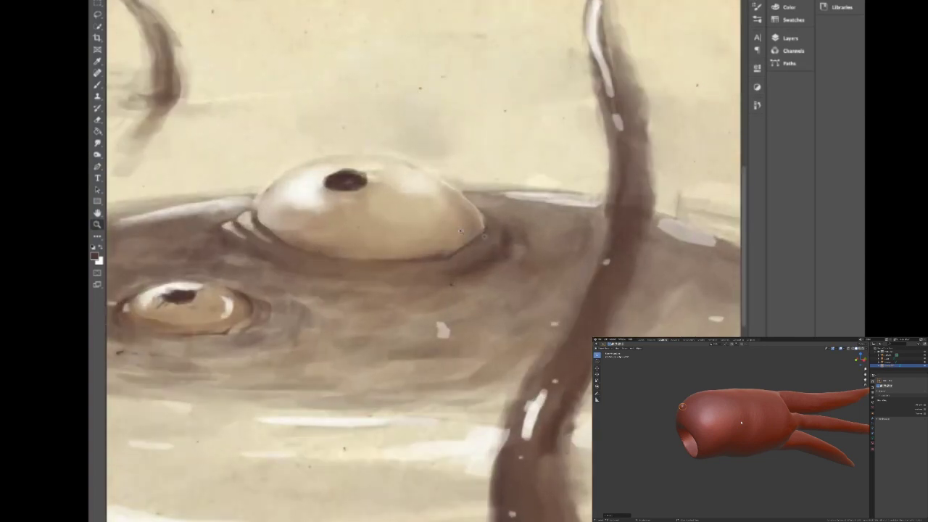
pyautogui.press('b')
pyautogui.press('e')
pyautogui.moveTo(487, 230); pyautogui.dragTo(479, 242)
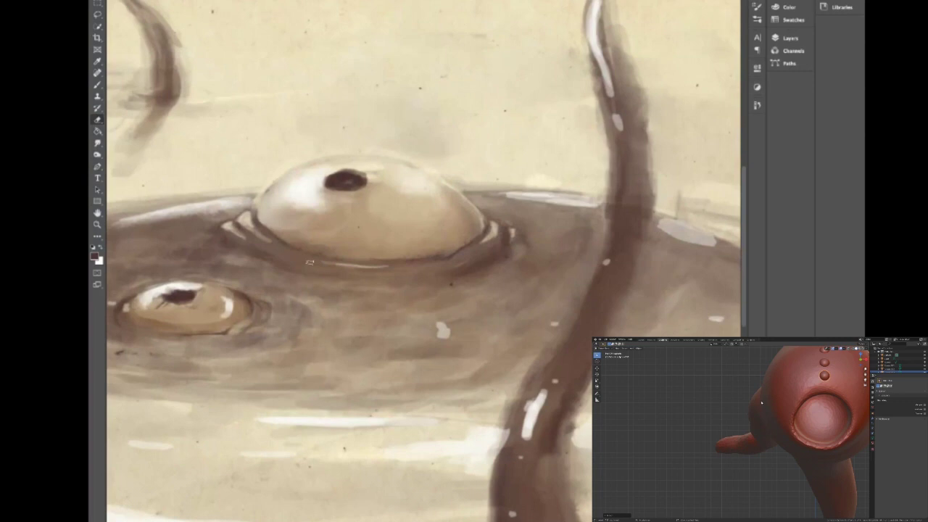
pyautogui.click(97, 143)
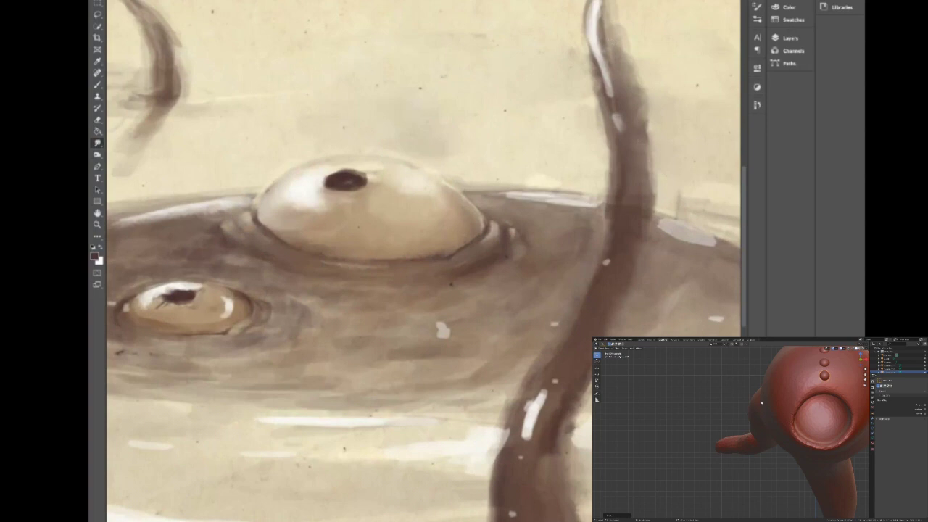
pyautogui.press('e')
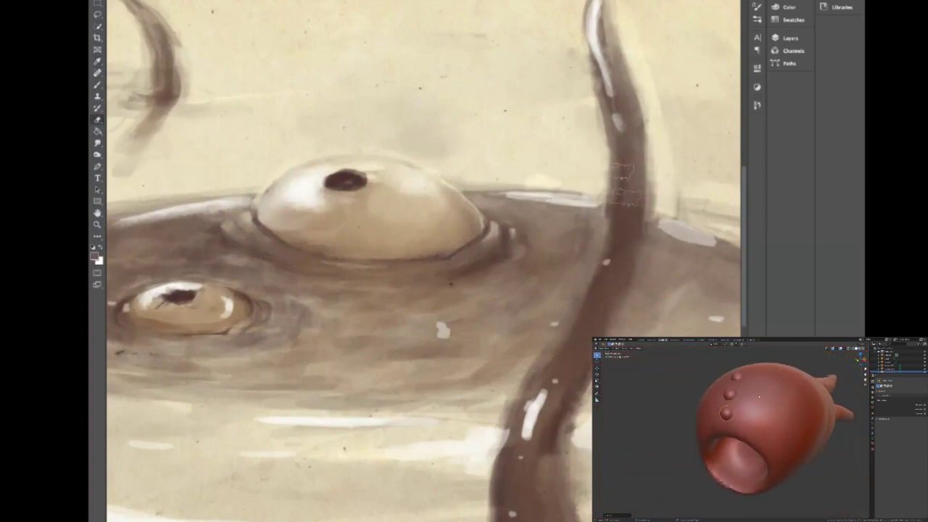
# Paint dark brown over the tall tentacle's right edge, tip and lower part, covering its highlight.
pyautogui.press('b')
pyautogui.moveTo(626, 187); pyautogui.dragTo(632, 135)
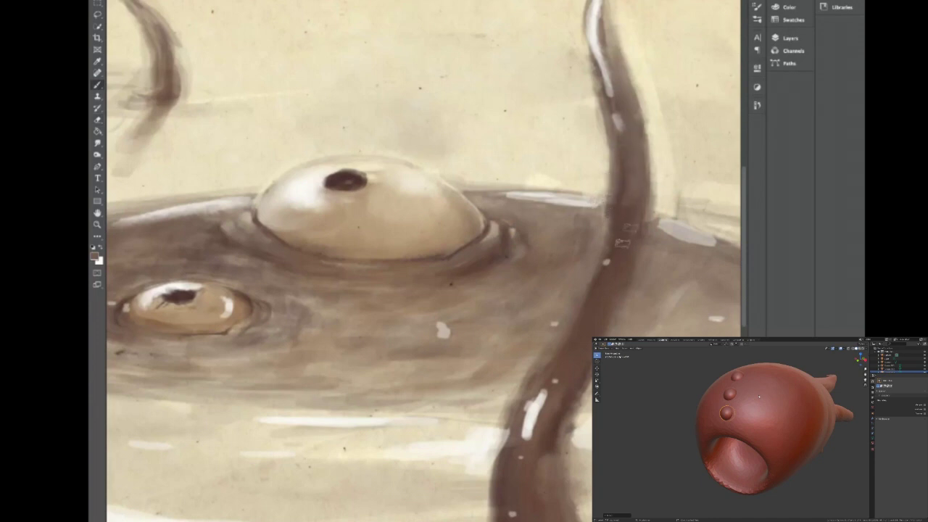
pyautogui.moveTo(625, 97); pyautogui.dragTo(621, 43)
pyautogui.moveTo(584, 96); pyautogui.dragTo(567, 125)
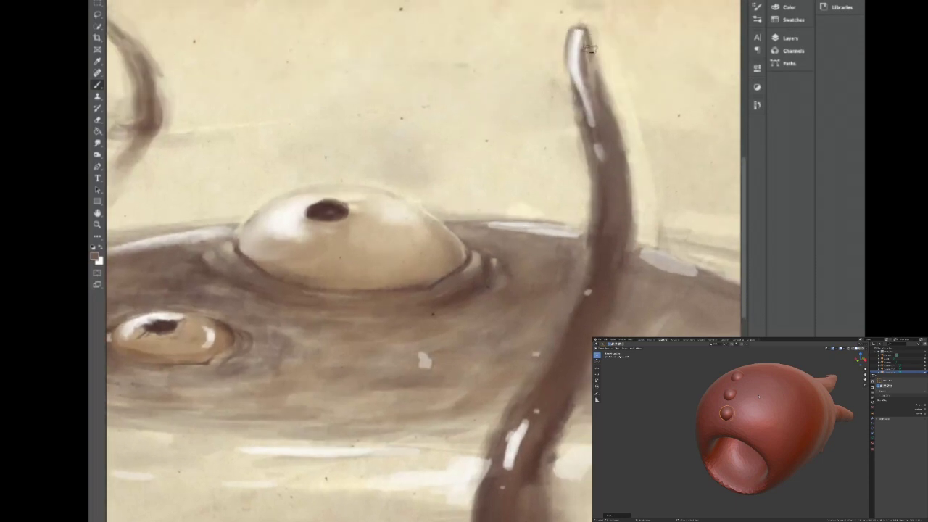
pyautogui.moveTo(605, 109)
pyautogui.mouseDown()
pyautogui.moveTo(618, 131)
pyautogui.moveTo(582, 39)
pyautogui.moveTo(592, 131)
pyautogui.moveTo(569, 99)
pyautogui.moveTo(571, 34)
pyautogui.moveTo(583, 114)
pyautogui.moveTo(571, 87)
pyautogui.moveTo(597, 169)
pyautogui.moveTo(572, 197)
pyautogui.moveTo(587, 191)
pyautogui.moveTo(590, 169)
pyautogui.moveTo(571, 316)
pyautogui.moveTo(603, 283)
pyautogui.moveTo(601, 224)
pyautogui.moveTo(537, 381)
pyautogui.moveTo(590, 278)
pyautogui.moveTo(555, 354)
pyautogui.mouseUp()
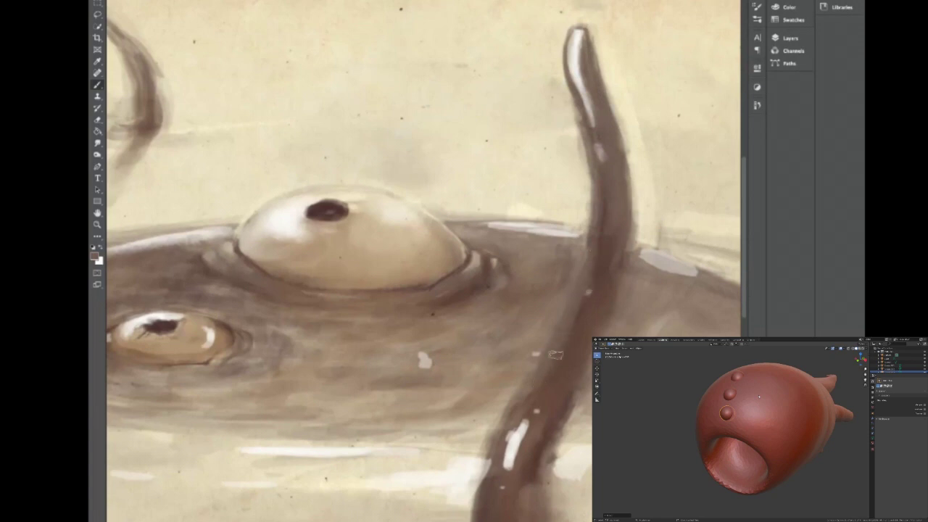
pyautogui.moveTo(529, 396); pyautogui.dragTo(504, 471)
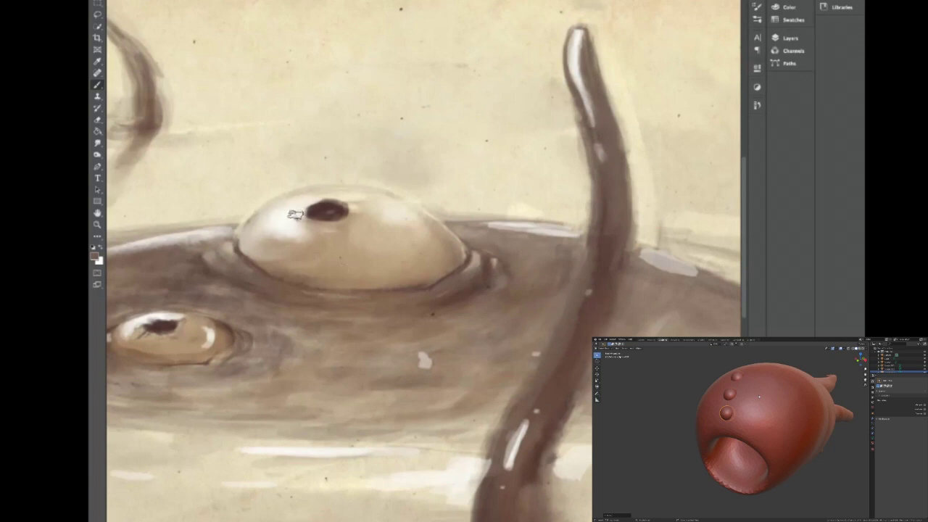
# Sample the dark pupil colour and paint a dark rim around the large pupil.
pyautogui.press('i')
pyautogui.click(360, 313)
pyautogui.press('b')
pyautogui.moveTo(304, 223)
pyautogui.mouseDown()
pyautogui.moveTo(335, 227)
pyautogui.moveTo(352, 216)
pyautogui.moveTo(345, 200)
pyautogui.moveTo(357, 208)
pyautogui.moveTo(303, 209)
pyautogui.moveTo(294, 219)
pyautogui.moveTo(306, 227)
pyautogui.moveTo(302, 211)
pyautogui.moveTo(353, 211)
pyautogui.moveTo(361, 199)
pyautogui.moveTo(312, 199)
pyautogui.moveTo(289, 214)
pyautogui.moveTo(292, 223)
pyautogui.moveTo(327, 210)
pyautogui.moveTo(319, 230)
pyautogui.moveTo(367, 218)
pyautogui.moveTo(353, 212)
pyautogui.moveTo(339, 230)
pyautogui.moveTo(317, 224)
pyautogui.mouseUp()
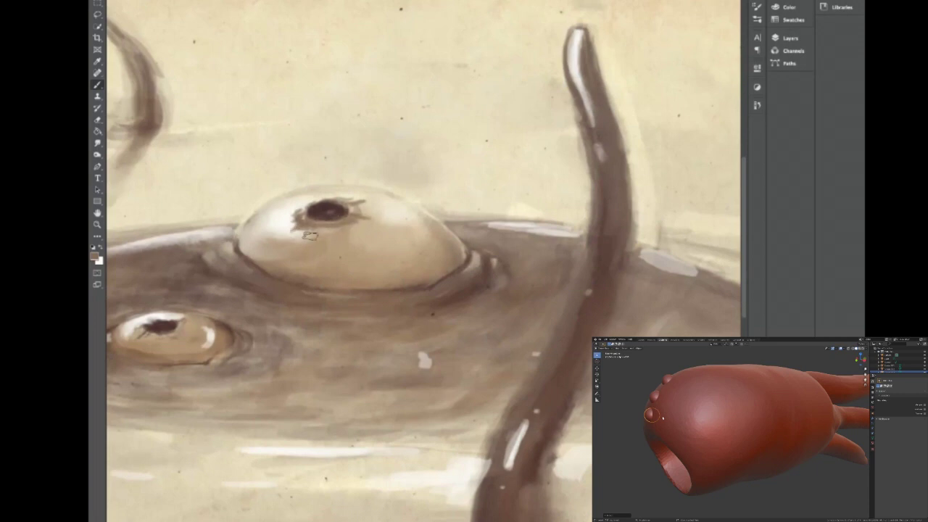
# Smudge the large pupil's right side and soften the dark spot below it.
pyautogui.press('e')
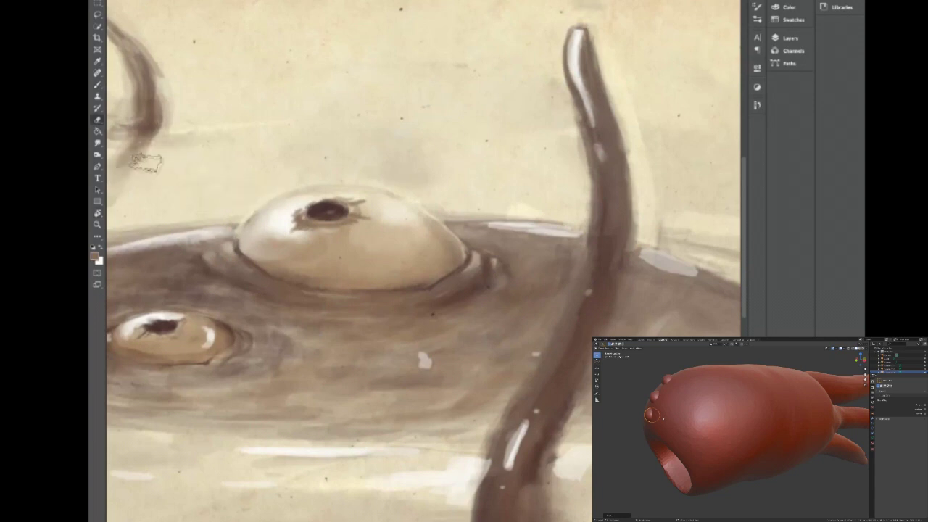
pyautogui.click(98, 144)
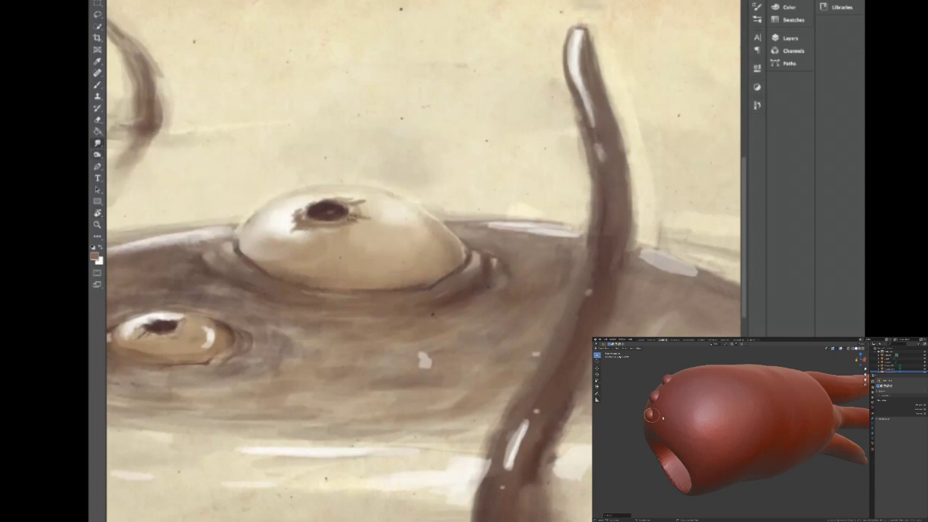
pyautogui.moveTo(355, 202)
pyautogui.mouseDown()
pyautogui.moveTo(357, 213)
pyautogui.moveTo(348, 201)
pyautogui.moveTo(298, 212)
pyautogui.moveTo(289, 229)
pyautogui.mouseUp()
pyautogui.moveTo(308, 229)
pyautogui.mouseDown()
pyautogui.moveTo(306, 208)
pyautogui.moveTo(287, 225)
pyautogui.mouseUp()
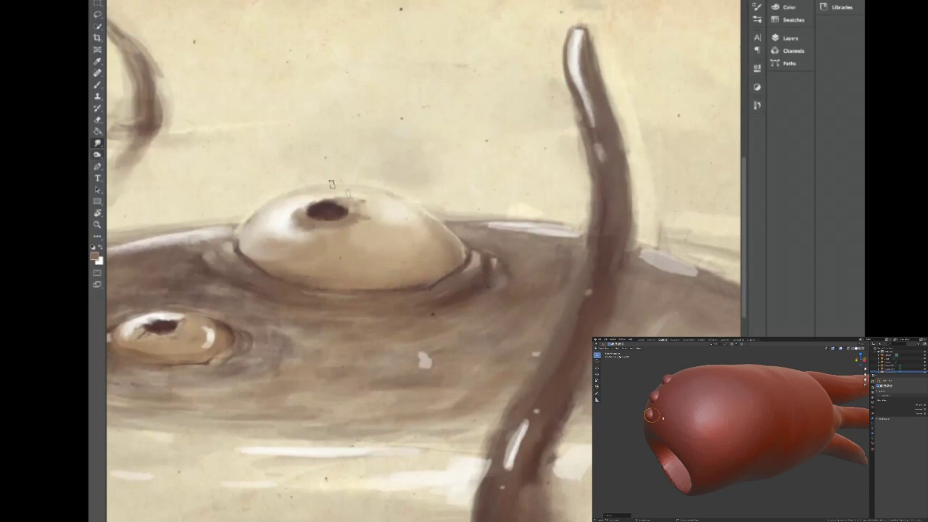
# Smudge the large and small pupils into smooth dark ovals.
pyautogui.moveTo(323, 211); pyautogui.dragTo(321, 212)
pyautogui.moveTo(161, 329); pyautogui.dragTo(161, 331)
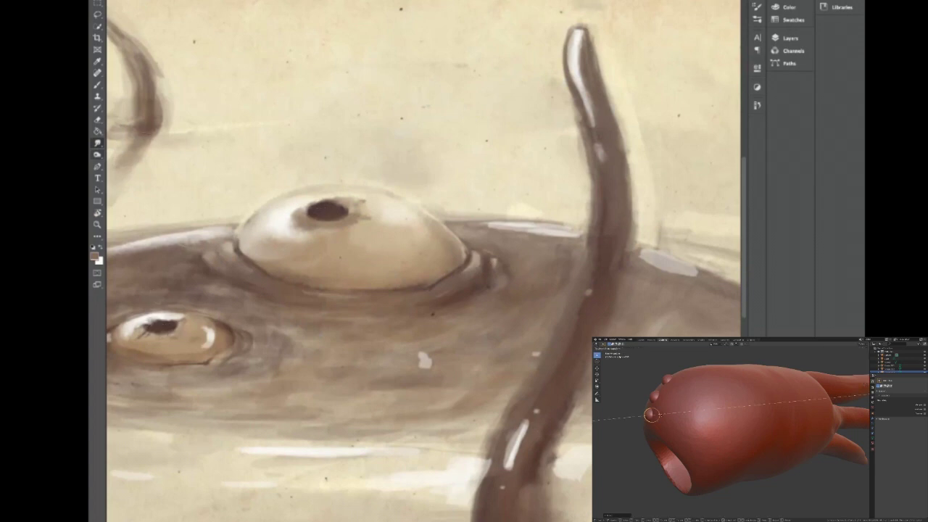
pyautogui.press('i')
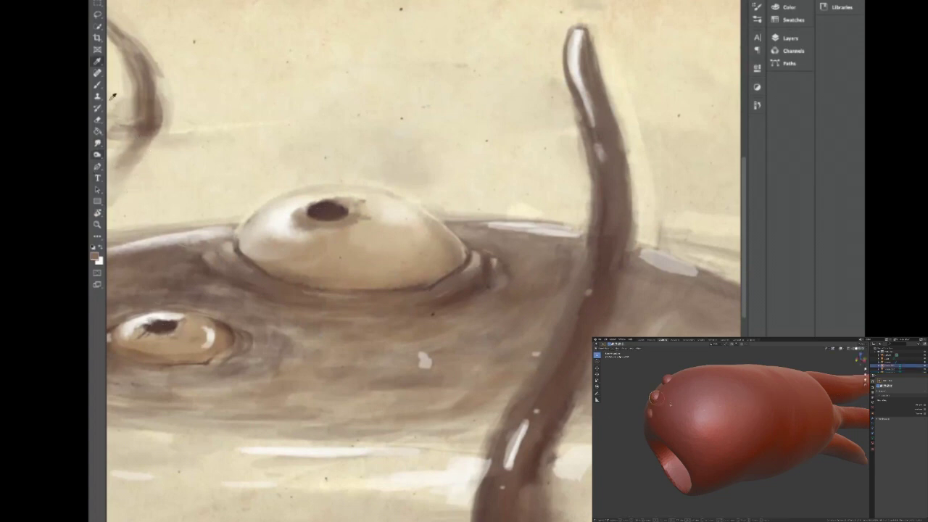
pyautogui.press('b')
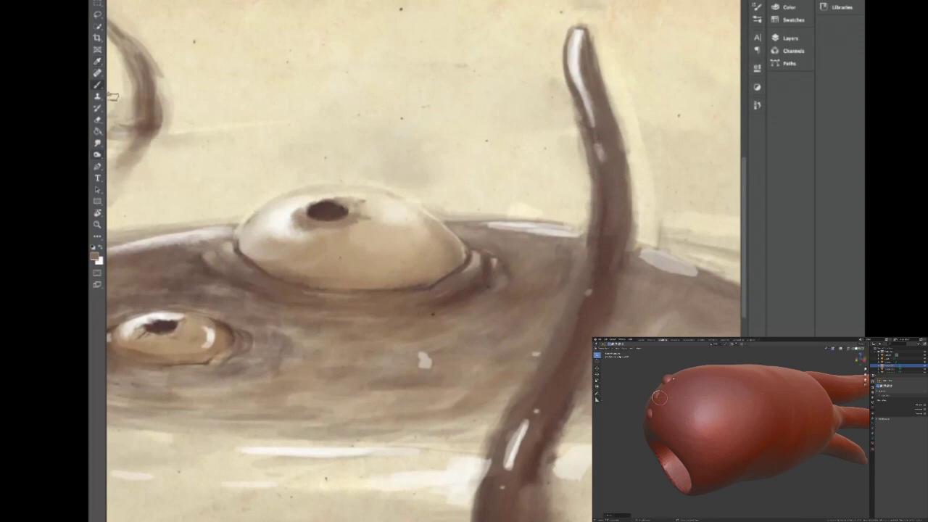
# Sample a dark tone from the small eye, then brush scribbles and a thin streak from the large pupil.
pyautogui.press('i')
pyautogui.click(163, 317)
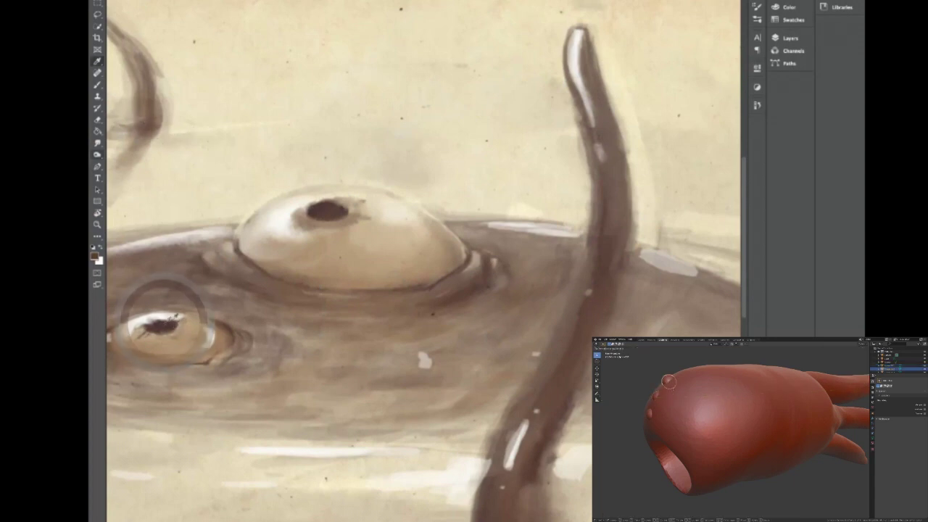
pyautogui.press('b')
pyautogui.moveTo(319, 213); pyautogui.dragTo(346, 208)
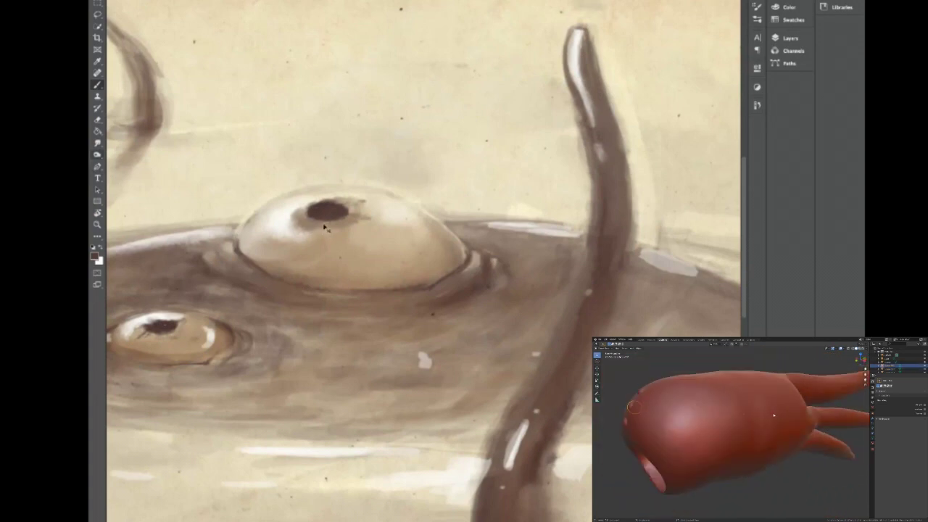
pyautogui.moveTo(307, 218); pyautogui.dragTo(288, 227)
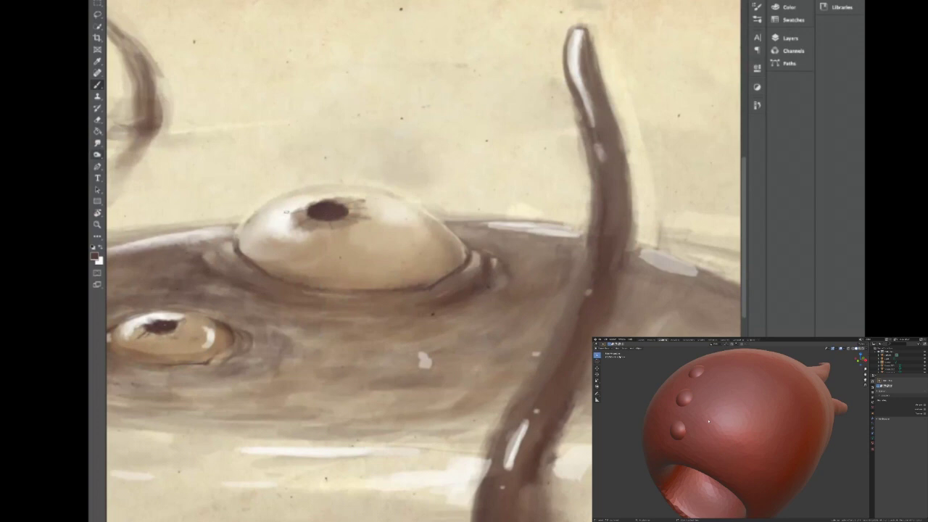
# Paint fine radiating iris lines around the large pupil, then sample white from the painting.
pyautogui.press('z')
pyautogui.press('b')
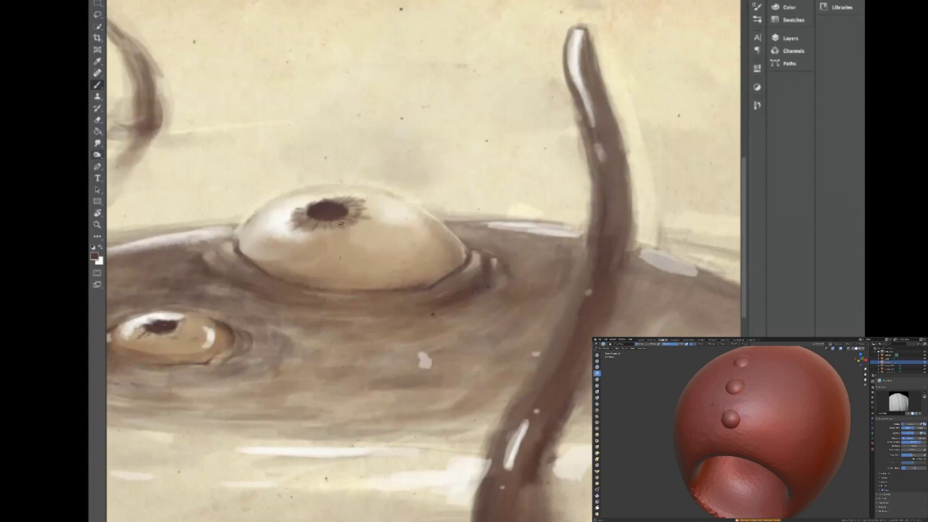
pyautogui.press('i')
pyautogui.click(284, 215)
pyautogui.press('b')
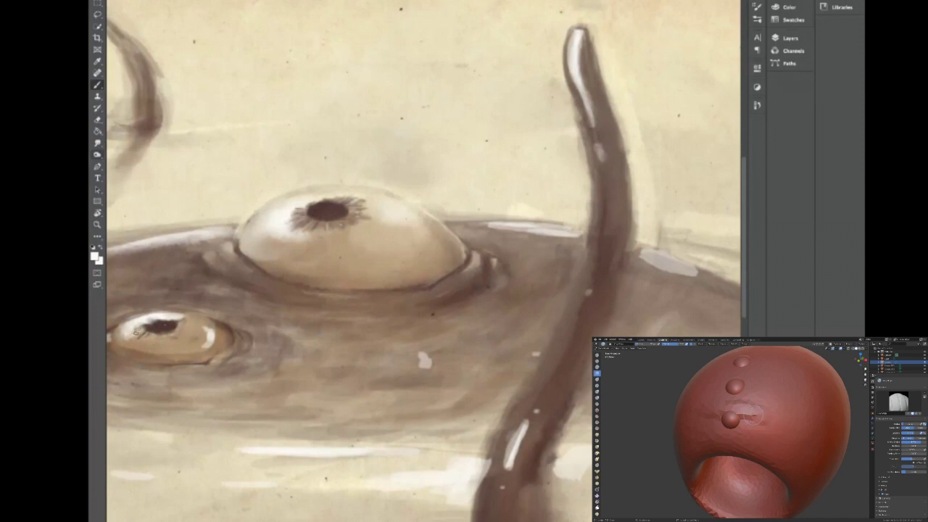
# Dab a bright white highlight onto the small eye.
pyautogui.moveTo(130, 330); pyautogui.dragTo(138, 330)
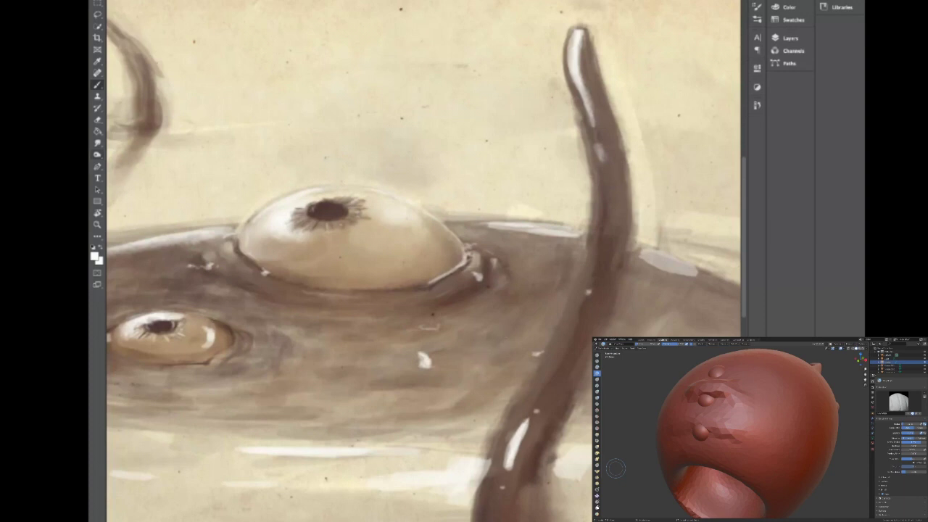
# Soften the white highlight on the small eye and reset colours to black and white.
pyautogui.click(97, 143)
pyautogui.moveTo(207, 337)
pyautogui.mouseDown()
pyautogui.moveTo(212, 328)
pyautogui.moveTo(208, 340)
pyautogui.moveTo(134, 333)
pyautogui.mouseUp()
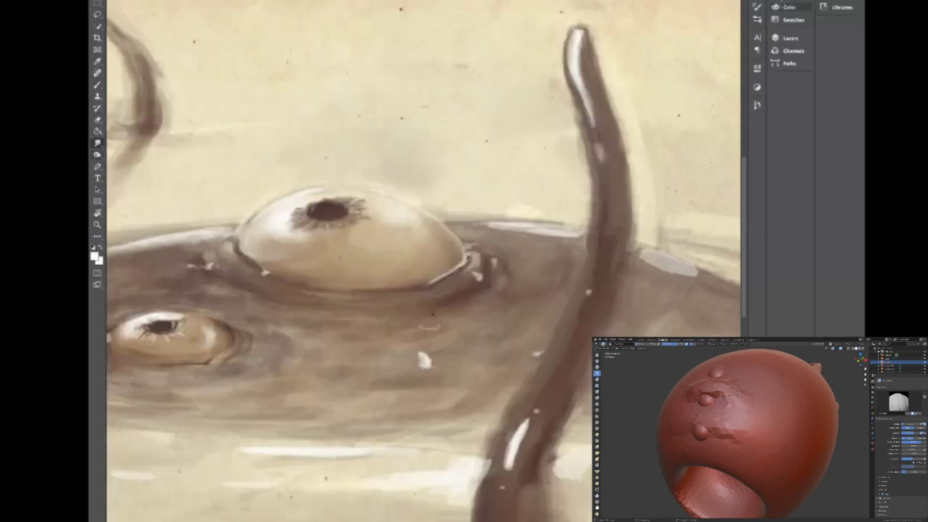
pyautogui.press('x')
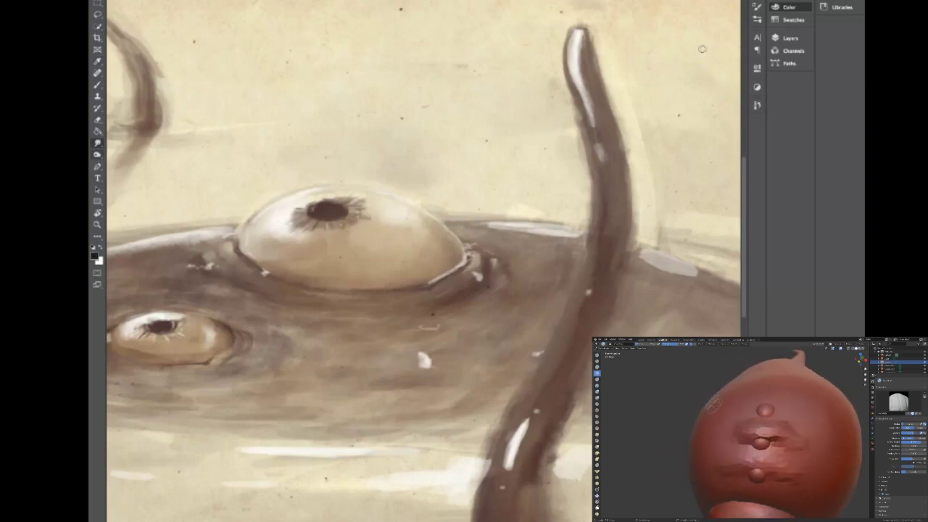
# Return to the Brush with white as paint colour and fit the whole painting on screen.
pyautogui.press('b')
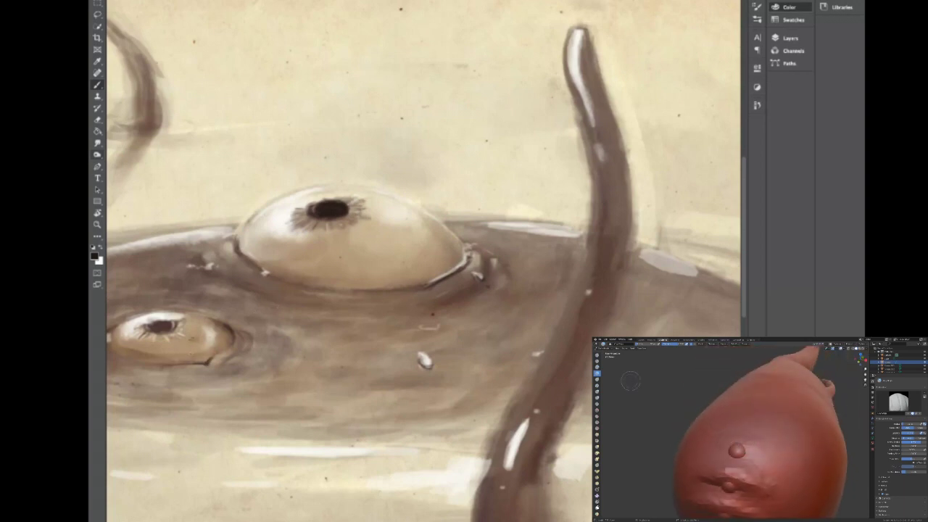
pyautogui.moveTo(181, 357); pyautogui.dragTo(223, 356)
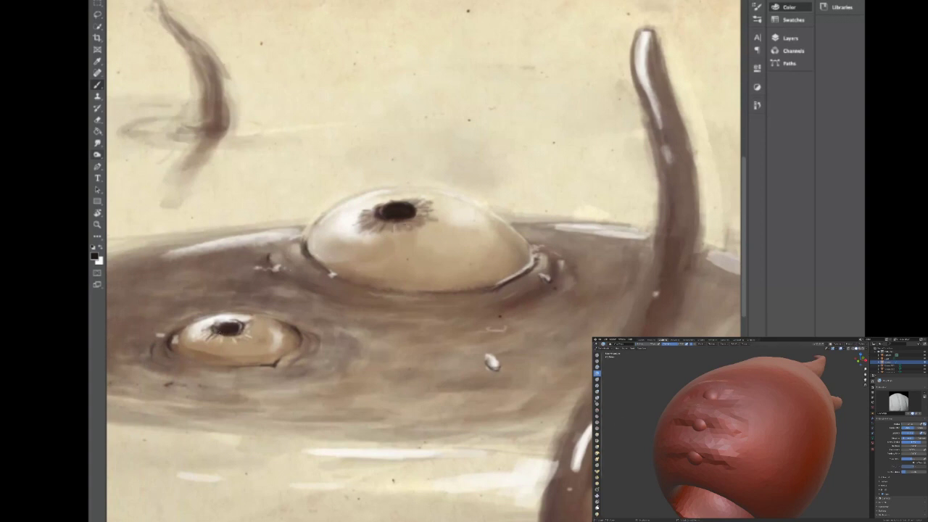
pyautogui.press('x')
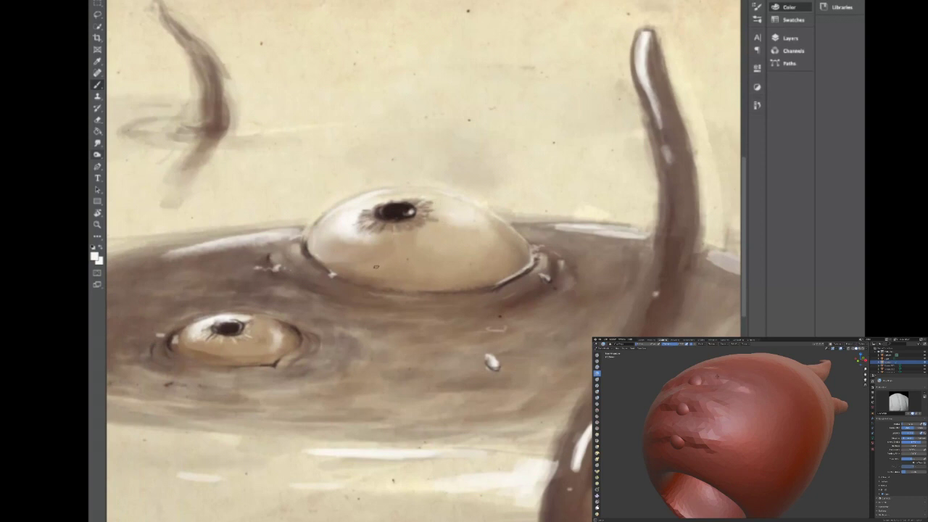
pyautogui.hotkey('ctrl', '0')
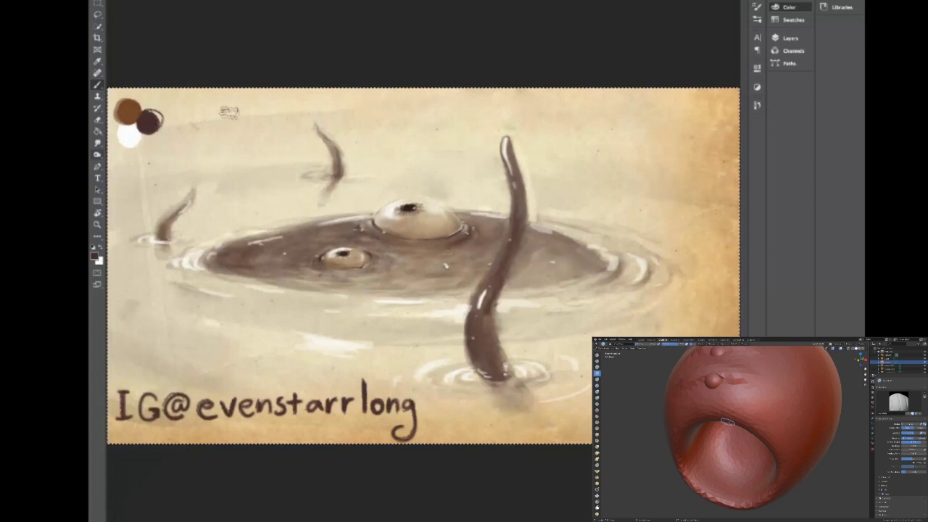
# Brush a dark W at the top left after undoing two false starts.
pyautogui.moveTo(229, 107)
pyautogui.mouseDown()
pyautogui.moveTo(234, 136)
pyautogui.moveTo(267, 107)
pyautogui.moveTo(278, 126)
pyautogui.moveTo(293, 128)
pyautogui.mouseUp()
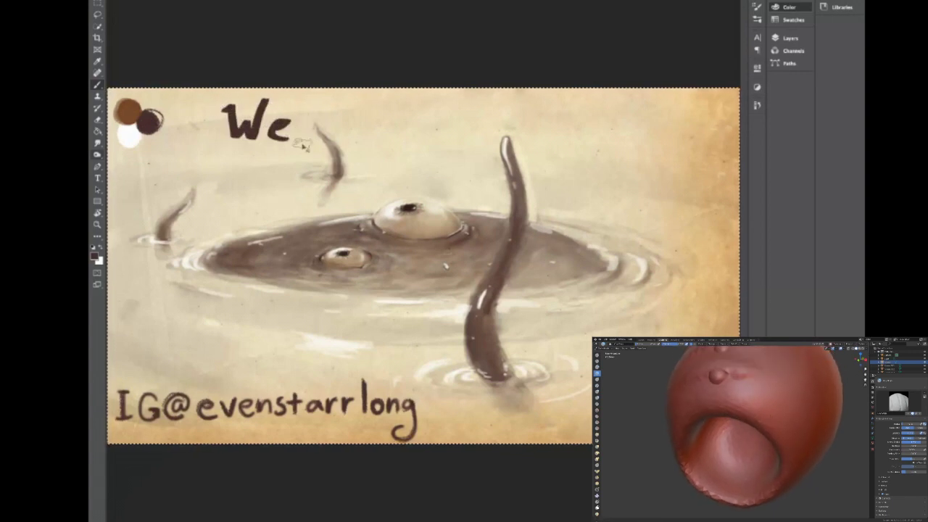
pyautogui.hotkey('ctrl', 'z')
pyautogui.hotkey('ctrl', 'z')
pyautogui.hotkey('ctrl', 'z')
pyautogui.hotkey('ctrl', 'z')
pyautogui.hotkey('ctrl', 'z')
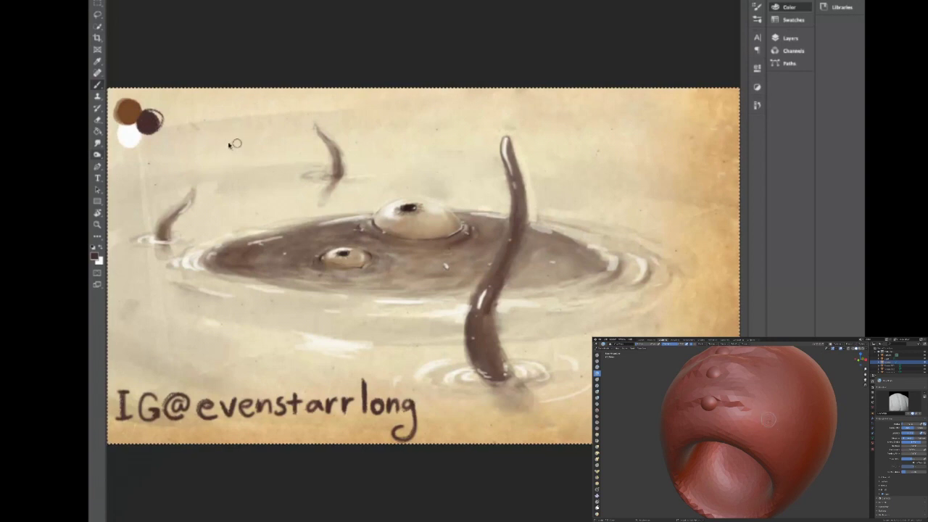
pyautogui.moveTo(239, 128)
pyautogui.mouseDown()
pyautogui.moveTo(266, 106)
pyautogui.moveTo(293, 129)
pyautogui.mouseUp()
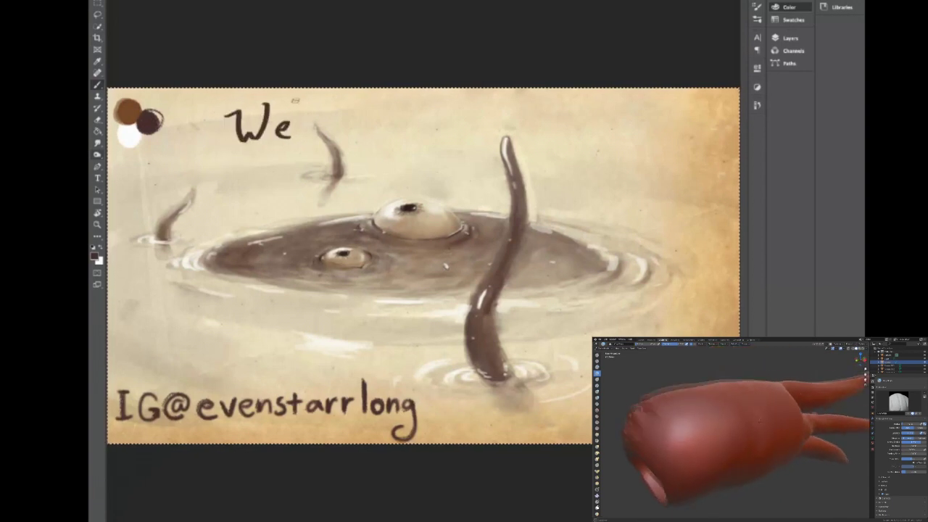
pyautogui.hotkey('ctrl', 'z')
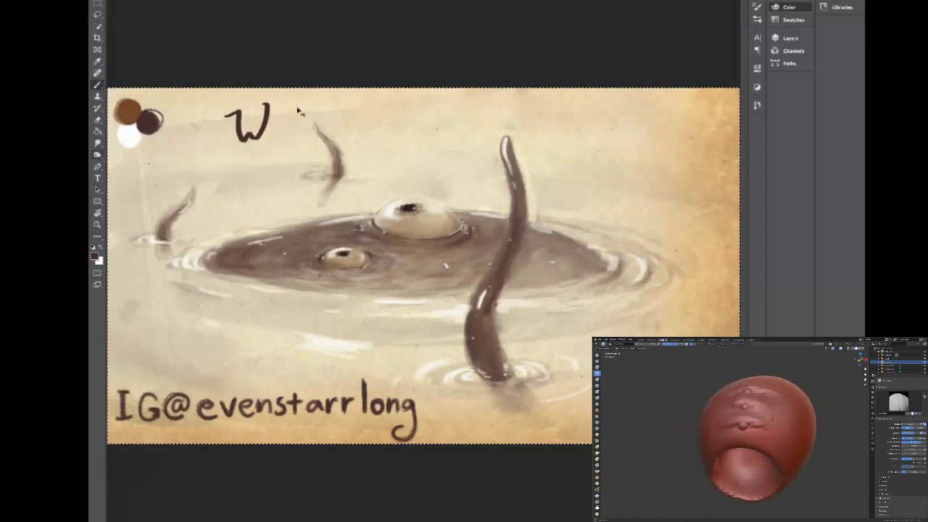
pyautogui.hotkey('ctrl', 'z')
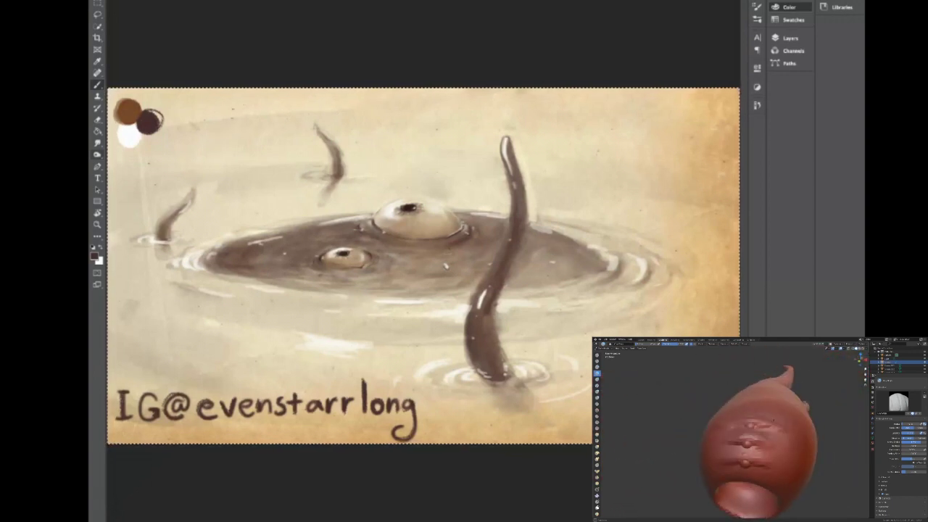
pyautogui.moveTo(224, 101); pyautogui.dragTo(233, 157)
pyautogui.moveTo(228, 102); pyautogui.dragTo(238, 157)
pyautogui.moveTo(229, 118)
pyautogui.mouseDown()
pyautogui.moveTo(235, 164)
pyautogui.moveTo(253, 134)
pyautogui.moveTo(261, 162)
pyautogui.moveTo(265, 106)
pyautogui.mouseUp()
pyautogui.moveTo(260, 158); pyautogui.dragTo(265, 110)
pyautogui.moveTo(261, 161)
pyautogui.mouseDown()
pyautogui.moveTo(266, 116)
pyautogui.moveTo(295, 125)
pyautogui.mouseUp()
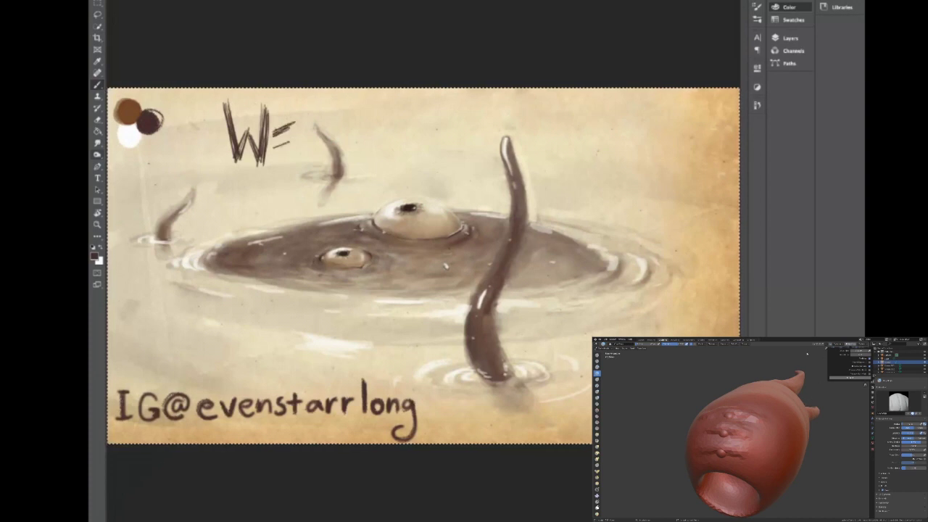
# Add the letters E, L and C after the W to spell WELC.
pyautogui.moveTo(277, 156); pyautogui.dragTo(300, 145)
pyautogui.moveTo(274, 153); pyautogui.dragTo(297, 143)
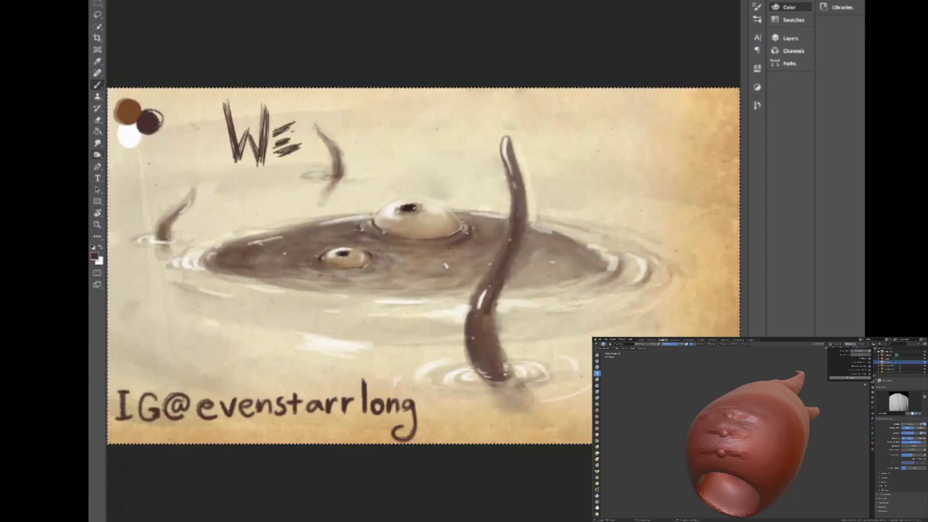
pyautogui.moveTo(274, 125); pyautogui.dragTo(285, 166)
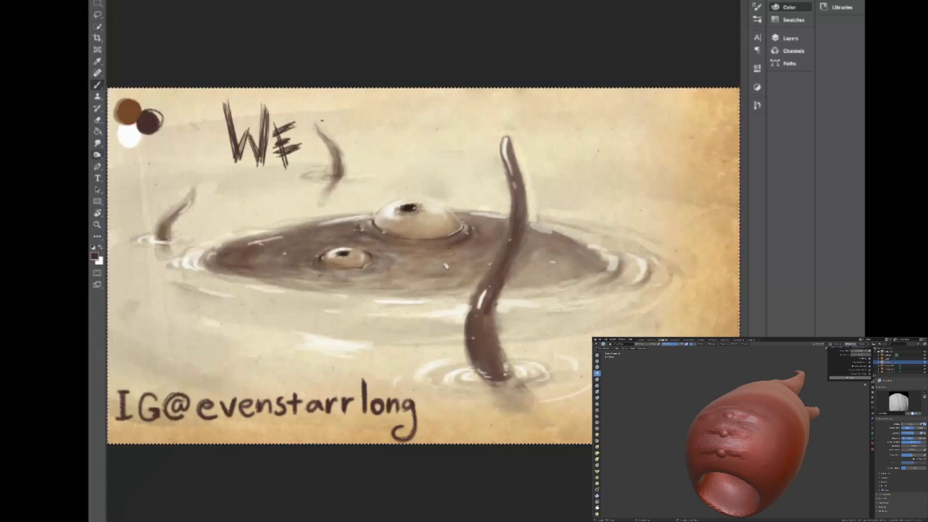
pyautogui.moveTo(309, 98); pyautogui.dragTo(308, 155)
pyautogui.moveTo(309, 116)
pyautogui.mouseDown()
pyautogui.moveTo(307, 161)
pyautogui.moveTo(336, 154)
pyautogui.mouseUp()
pyautogui.moveTo(345, 123)
pyautogui.mouseDown()
pyautogui.moveTo(332, 140)
pyautogui.moveTo(360, 145)
pyautogui.moveTo(331, 131)
pyautogui.mouseUp()
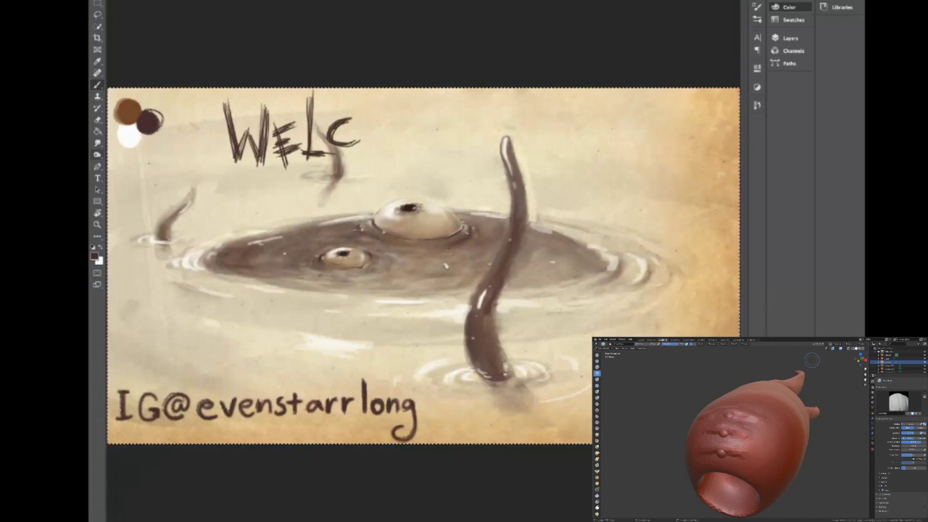
# Complete WELCOME by lettering the O and the M.
pyautogui.moveTo(383, 125)
pyautogui.mouseDown()
pyautogui.moveTo(389, 148)
pyautogui.moveTo(393, 139)
pyautogui.moveTo(372, 150)
pyautogui.moveTo(407, 142)
pyautogui.moveTo(373, 149)
pyautogui.mouseUp()
pyautogui.hotkey('ctrl', 'z')
pyautogui.hotkey('ctrl', 'z')
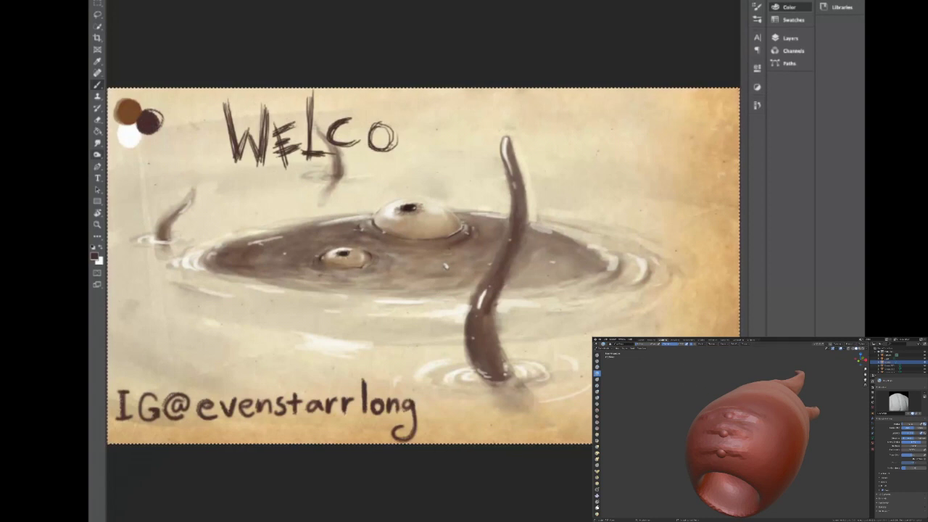
pyautogui.moveTo(404, 119)
pyautogui.mouseDown()
pyautogui.moveTo(402, 152)
pyautogui.moveTo(432, 120)
pyautogui.moveTo(432, 143)
pyautogui.mouseUp()
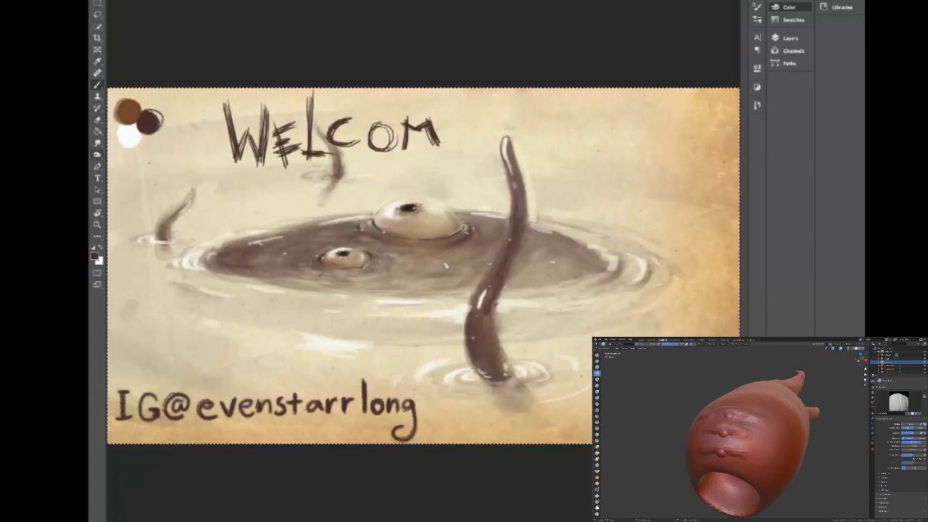
pyautogui.moveTo(444, 118)
pyautogui.mouseDown()
pyautogui.moveTo(447, 145)
pyautogui.moveTo(464, 113)
pyautogui.moveTo(467, 138)
pyautogui.mouseUp()
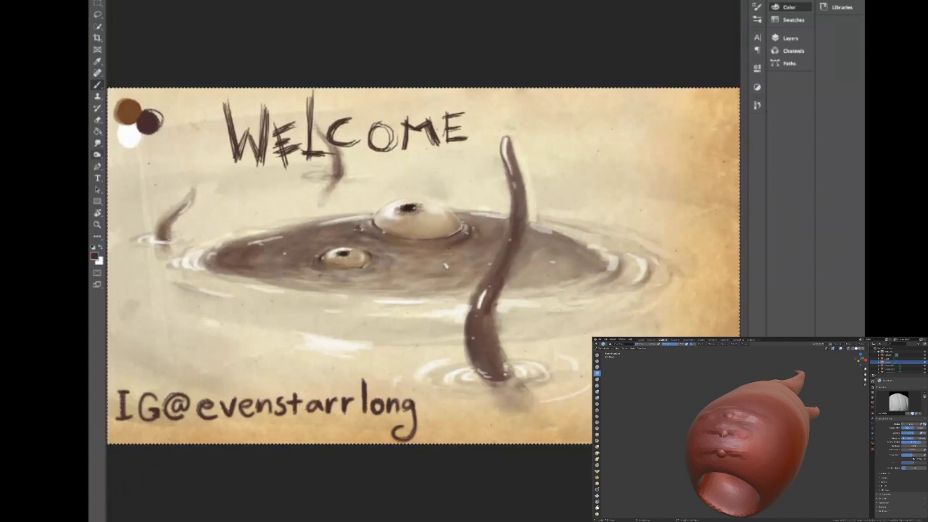
# Letter 'to History' beneath WELCOME.
pyautogui.moveTo(210, 177)
pyautogui.mouseDown()
pyautogui.moveTo(227, 173)
pyautogui.moveTo(221, 195)
pyautogui.moveTo(251, 185)
pyautogui.moveTo(243, 174)
pyautogui.mouseUp()
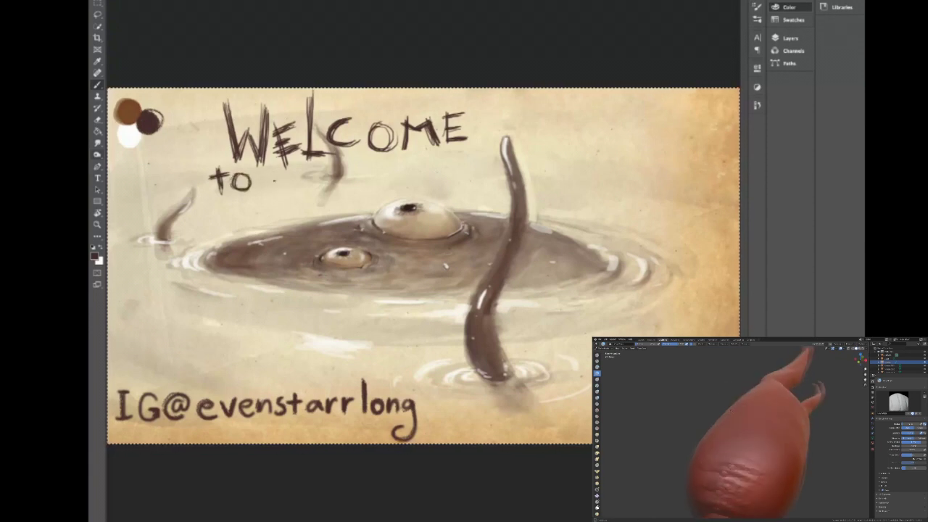
pyautogui.moveTo(277, 173); pyautogui.dragTo(280, 207)
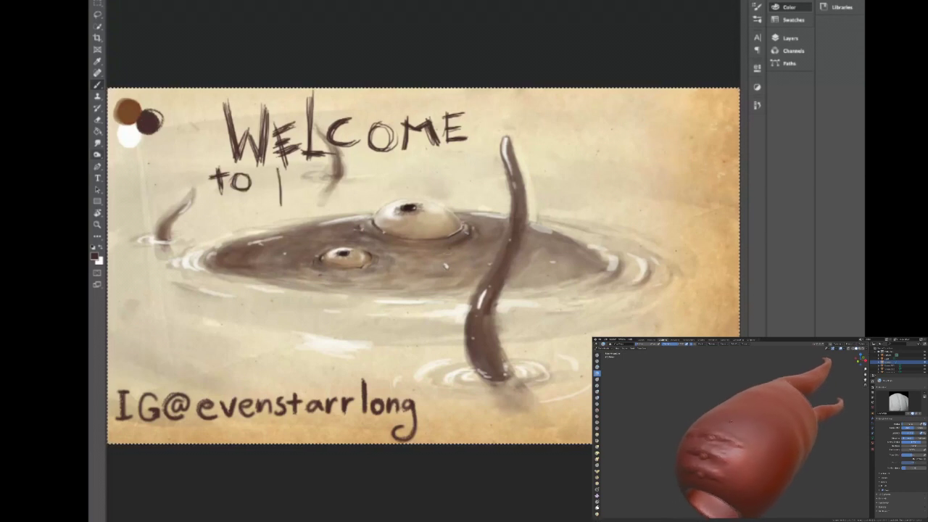
pyautogui.moveTo(280, 174); pyautogui.dragTo(283, 201)
pyautogui.moveTo(306, 172); pyautogui.dragTo(303, 204)
pyautogui.moveTo(280, 185)
pyautogui.mouseDown()
pyautogui.moveTo(302, 184)
pyautogui.moveTo(319, 204)
pyautogui.moveTo(330, 200)
pyautogui.mouseUp()
pyautogui.moveTo(363, 155); pyautogui.dragTo(364, 190)
pyautogui.moveTo(352, 168)
pyautogui.mouseDown()
pyautogui.moveTo(373, 167)
pyautogui.moveTo(366, 190)
pyautogui.moveTo(387, 168)
pyautogui.moveTo(406, 190)
pyautogui.mouseUp()
pyautogui.moveTo(406, 167)
pyautogui.mouseDown()
pyautogui.moveTo(420, 190)
pyautogui.moveTo(408, 190)
pyautogui.moveTo(439, 182)
pyautogui.mouseUp()
pyautogui.moveTo(449, 164)
pyautogui.mouseDown()
pyautogui.moveTo(436, 194)
pyautogui.moveTo(445, 178)
pyautogui.mouseUp()
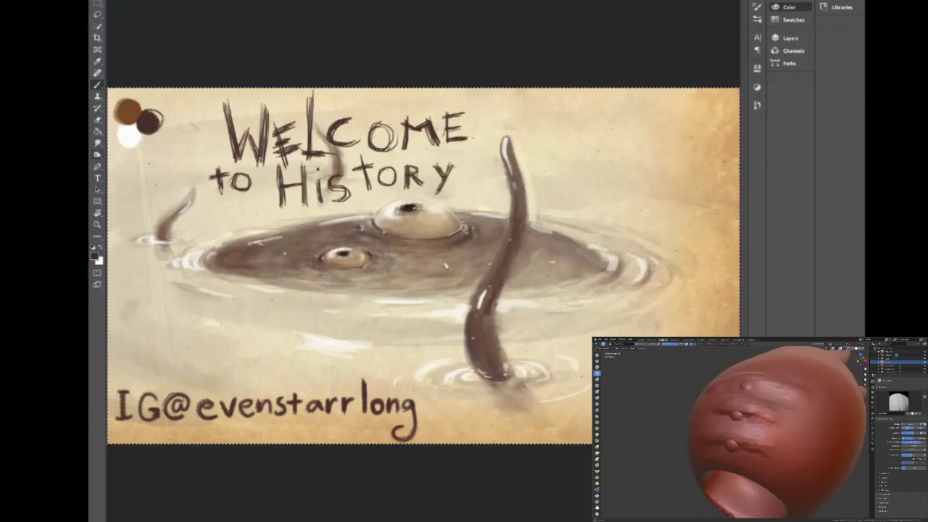
# Add the digits 101 after History and go over them again.
pyautogui.moveTo(482, 140); pyautogui.dragTo(481, 188)
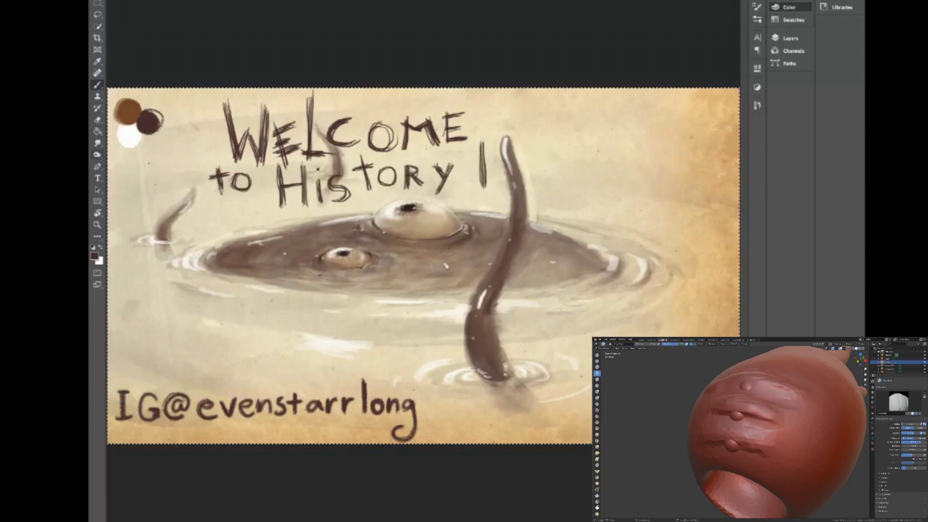
pyautogui.moveTo(507, 145)
pyautogui.mouseDown()
pyautogui.moveTo(509, 182)
pyautogui.moveTo(523, 140)
pyautogui.moveTo(502, 181)
pyautogui.moveTo(543, 153)
pyautogui.moveTo(527, 182)
pyautogui.moveTo(501, 180)
pyautogui.mouseUp()
pyautogui.moveTo(557, 136); pyautogui.dragTo(551, 188)
pyautogui.moveTo(483, 138); pyautogui.dragTo(482, 178)
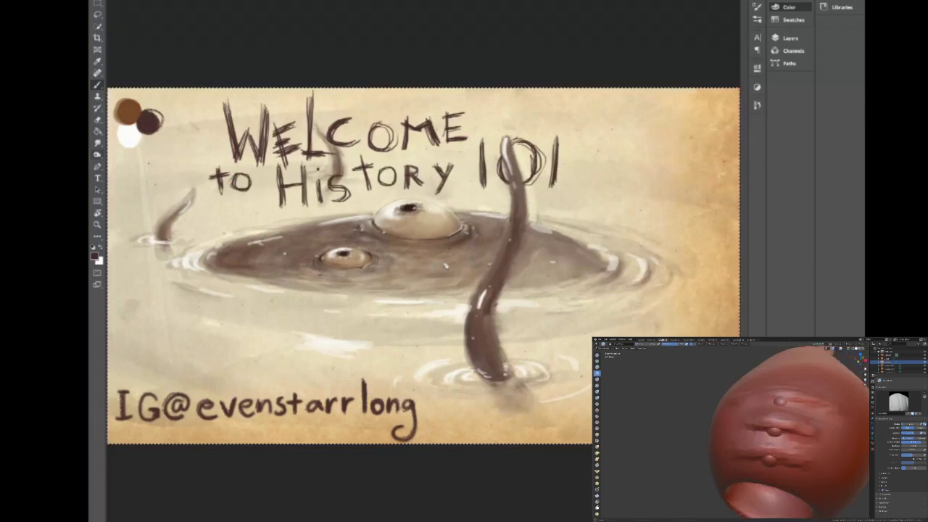
# Brush an opening bracket left of the big eye, redoing it twice.
pyautogui.moveTo(243, 213); pyautogui.dragTo(227, 289)
pyautogui.hotkey('ctrl', 'z')
pyautogui.hotkey('ctrl', 'z')
pyautogui.moveTo(246, 211)
pyautogui.mouseDown()
pyautogui.moveTo(233, 274)
pyautogui.moveTo(250, 257)
pyautogui.moveTo(240, 229)
pyautogui.moveTo(232, 252)
pyautogui.mouseUp()
pyautogui.hotkey('ctrl', 'z')
pyautogui.hotkey('ctrl', 'z')
pyautogui.hotkey('ctrl', 'z')
pyautogui.moveTo(248, 205); pyautogui.dragTo(242, 251)
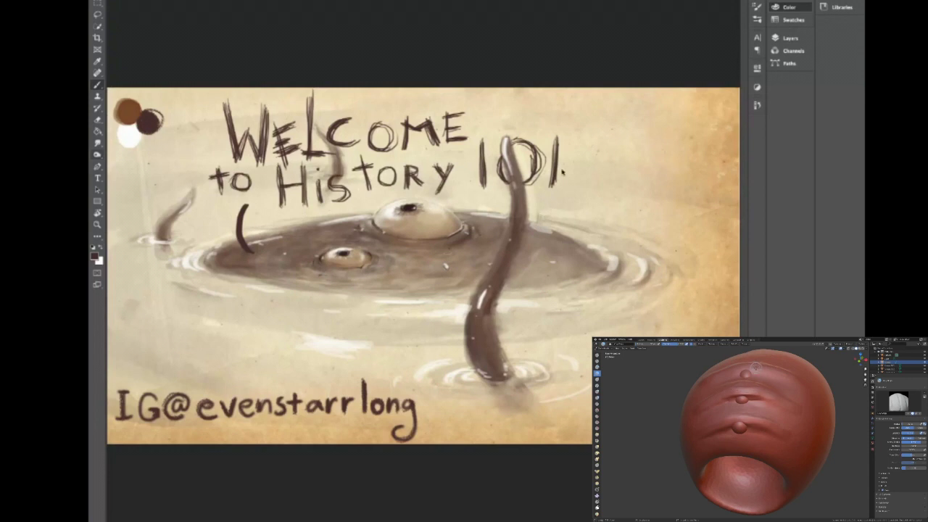
# Select all on the painting layer and delete it, leaving only the blank aged paper.
pyautogui.click(779, 39)
pyautogui.hotkey('ctrl', 'a')
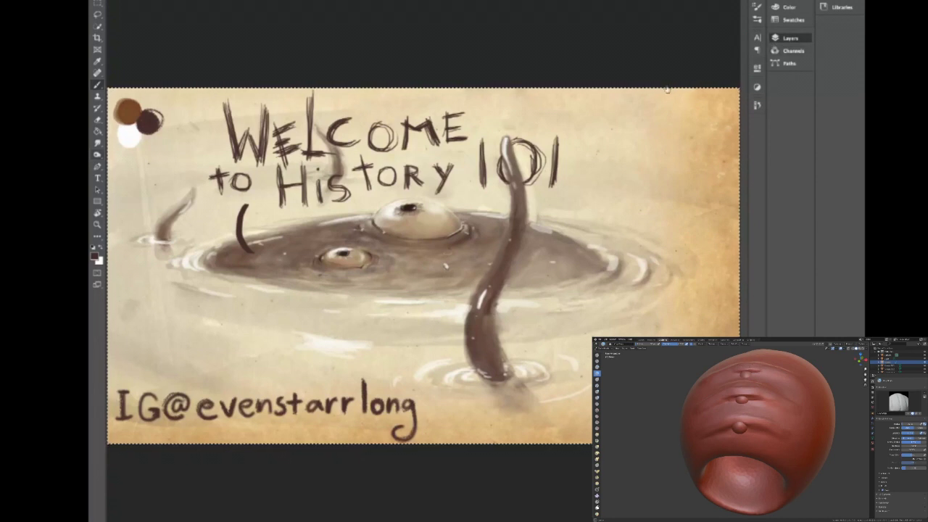
pyautogui.press('Delete')
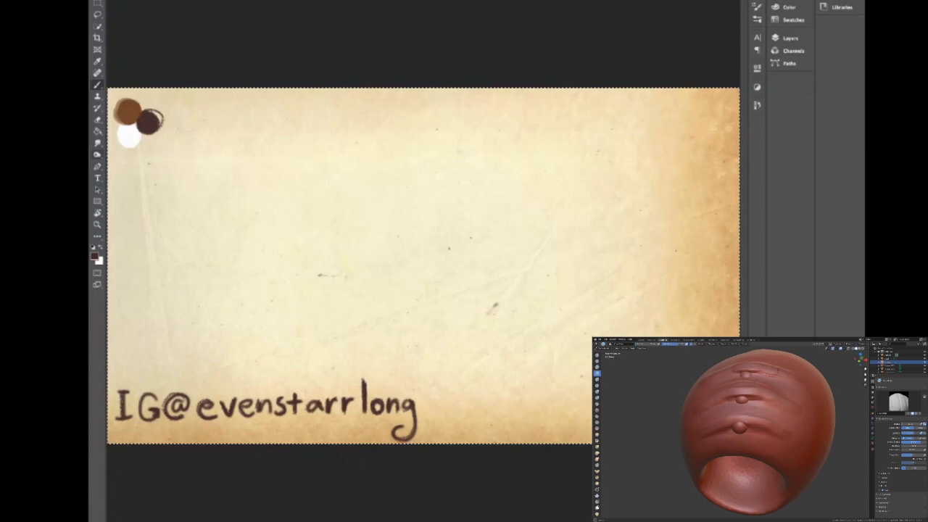
pyautogui.press('b')
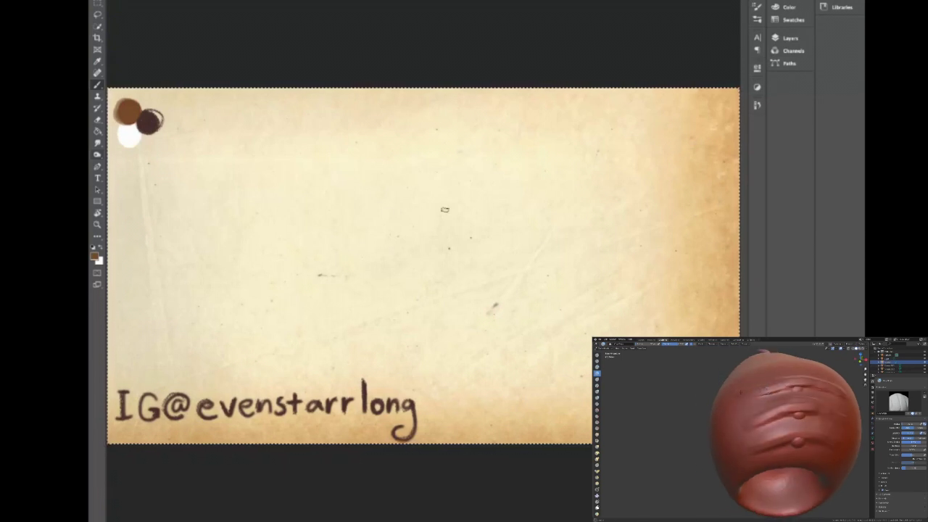
pyautogui.moveTo(377, 197)
pyautogui.mouseDown()
pyautogui.moveTo(373, 232)
pyautogui.moveTo(402, 272)
pyautogui.moveTo(438, 239)
pyautogui.moveTo(392, 253)
pyautogui.mouseUp()
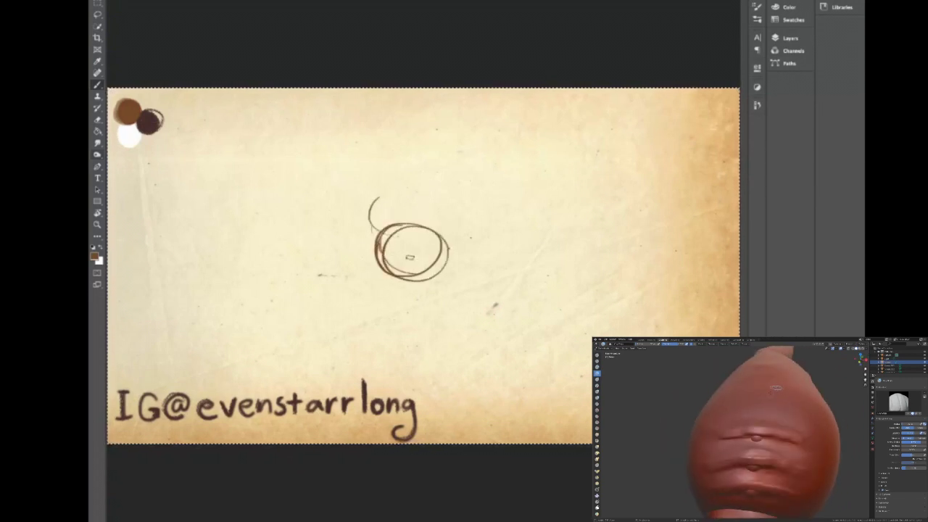
pyautogui.hotkey('ctrl', 'z')
pyautogui.hotkey('ctrl', 'z')
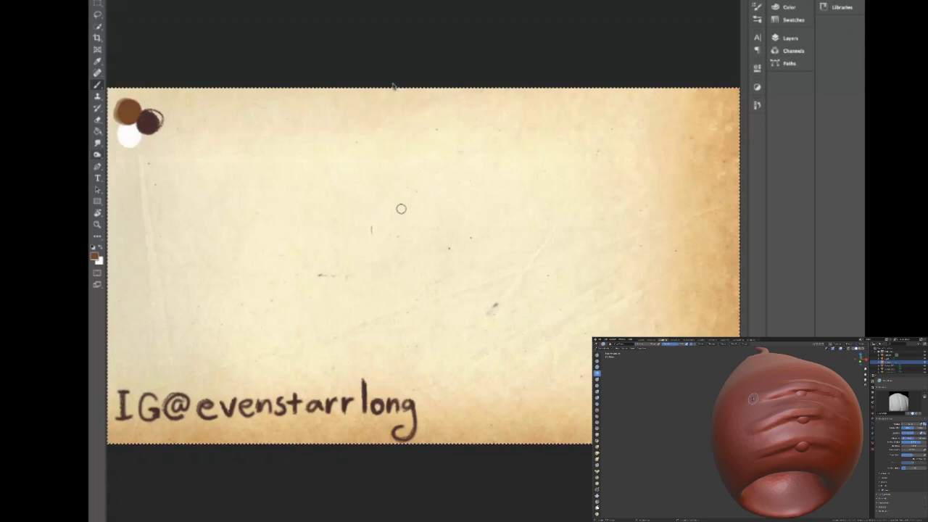
pyautogui.moveTo(395, 185)
pyautogui.mouseDown()
pyautogui.moveTo(401, 267)
pyautogui.moveTo(440, 225)
pyautogui.moveTo(371, 200)
pyautogui.moveTo(410, 258)
pyautogui.moveTo(437, 213)
pyautogui.moveTo(377, 256)
pyautogui.moveTo(441, 216)
pyautogui.moveTo(372, 264)
pyautogui.moveTo(414, 190)
pyautogui.moveTo(367, 208)
pyautogui.moveTo(455, 241)
pyautogui.mouseUp()
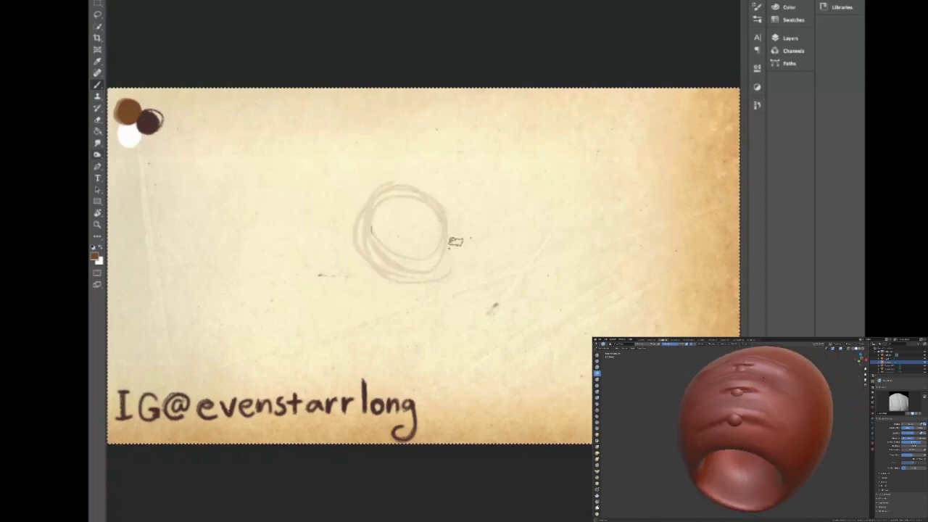
pyautogui.press('Delete')
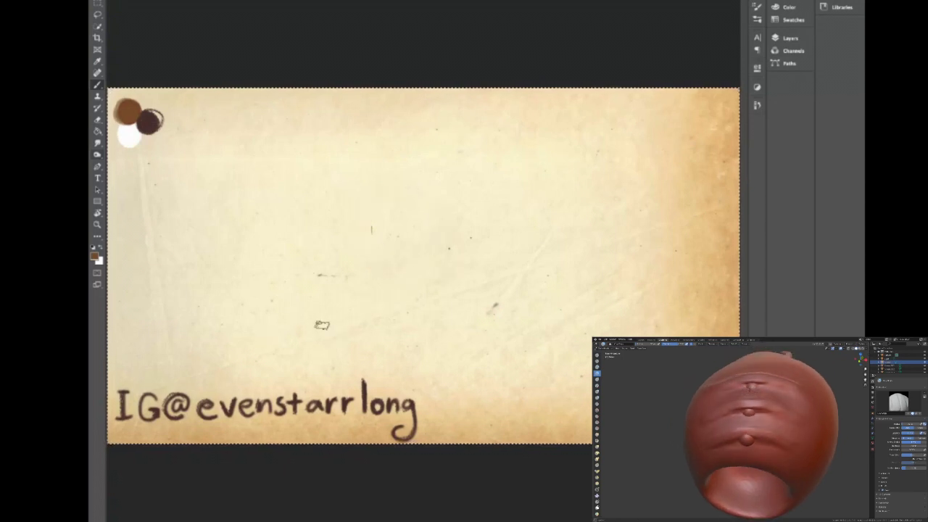
pyautogui.moveTo(325, 251)
pyautogui.mouseDown()
pyautogui.moveTo(374, 264)
pyautogui.moveTo(369, 308)
pyautogui.moveTo(318, 259)
pyautogui.moveTo(312, 272)
pyautogui.moveTo(363, 235)
pyautogui.moveTo(334, 235)
pyautogui.mouseUp()
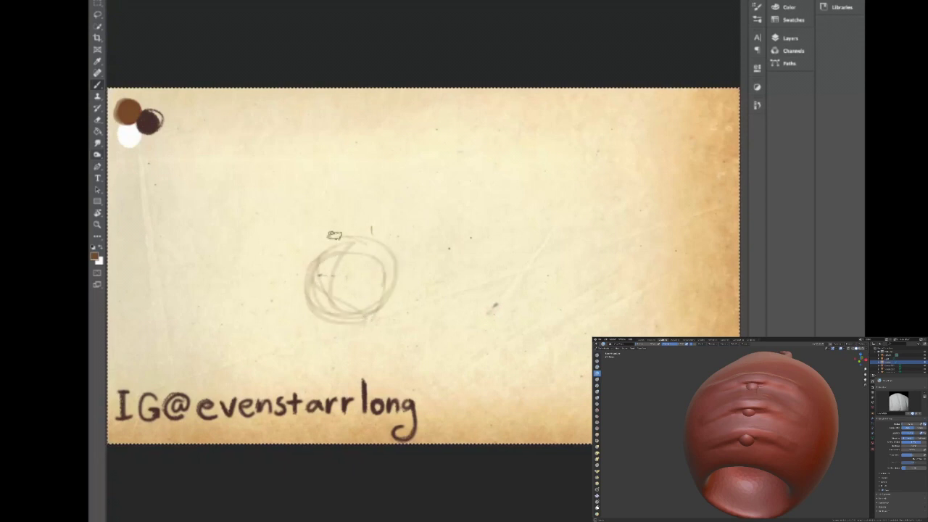
pyautogui.moveTo(316, 279)
pyautogui.mouseDown()
pyautogui.moveTo(337, 300)
pyautogui.moveTo(308, 298)
pyautogui.moveTo(315, 292)
pyautogui.moveTo(328, 306)
pyautogui.moveTo(324, 240)
pyautogui.moveTo(347, 252)
pyautogui.moveTo(348, 237)
pyautogui.moveTo(360, 279)
pyautogui.moveTo(331, 265)
pyautogui.mouseUp()
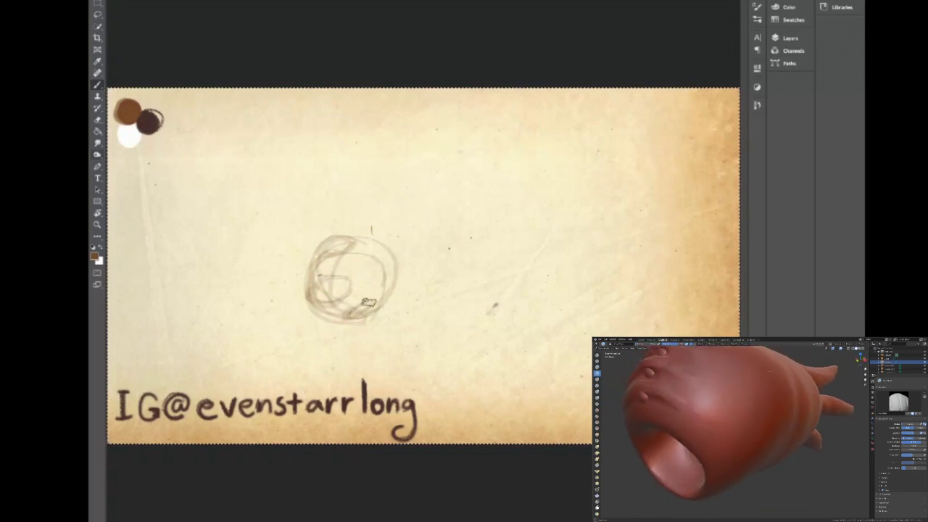
pyautogui.moveTo(406, 273)
pyautogui.mouseDown()
pyautogui.moveTo(340, 331)
pyautogui.moveTo(401, 304)
pyautogui.moveTo(399, 315)
pyautogui.moveTo(395, 292)
pyautogui.moveTo(393, 317)
pyautogui.moveTo(423, 264)
pyautogui.moveTo(409, 314)
pyautogui.moveTo(408, 229)
pyautogui.moveTo(388, 224)
pyautogui.moveTo(436, 227)
pyautogui.moveTo(416, 285)
pyautogui.moveTo(408, 208)
pyautogui.moveTo(448, 254)
pyautogui.mouseUp()
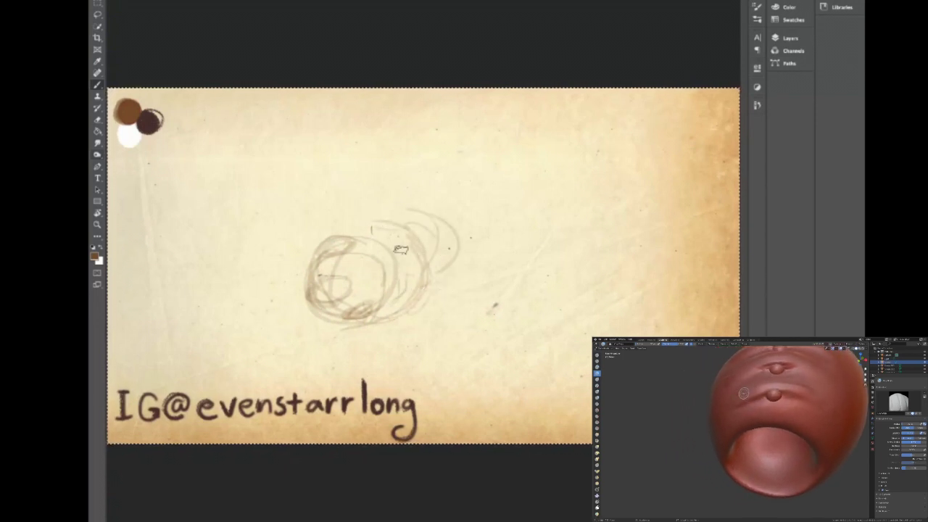
pyautogui.moveTo(409, 258)
pyautogui.mouseDown()
pyautogui.moveTo(421, 278)
pyautogui.moveTo(437, 256)
pyautogui.moveTo(404, 268)
pyautogui.mouseUp()
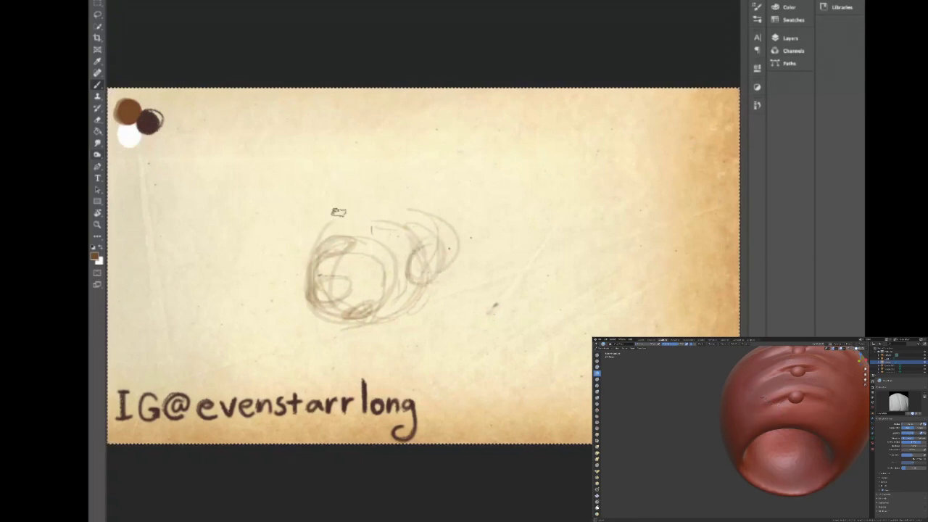
pyautogui.moveTo(316, 253); pyautogui.dragTo(368, 160)
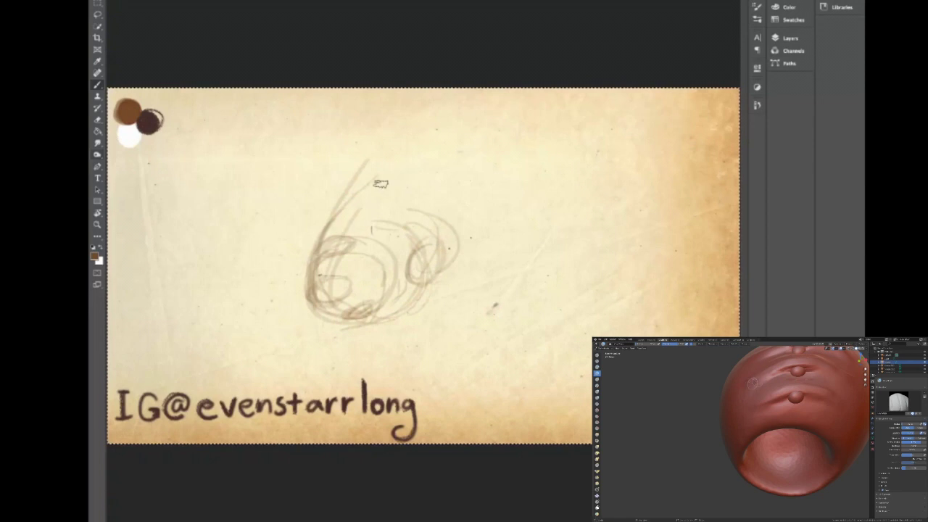
pyautogui.moveTo(348, 210)
pyautogui.mouseDown()
pyautogui.moveTo(452, 115)
pyautogui.moveTo(455, 93)
pyautogui.mouseUp()
pyautogui.moveTo(229, 92); pyautogui.dragTo(206, 164)
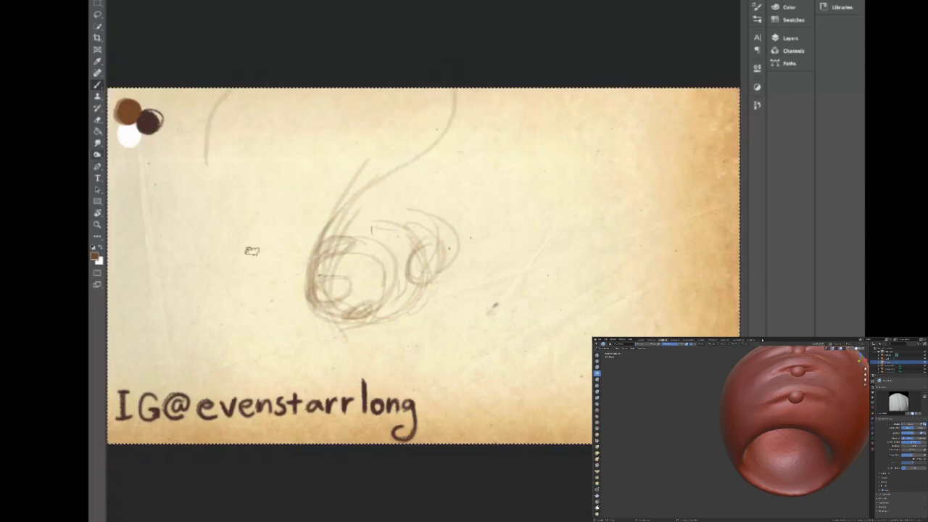
pyautogui.hotkey('ctrl', 'z')
pyautogui.hotkey('ctrl', 'z')
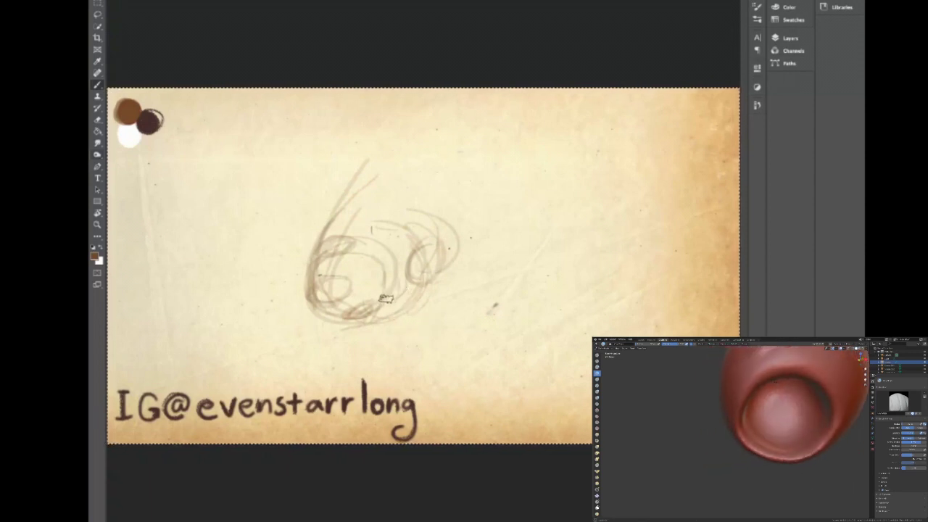
pyautogui.moveTo(390, 300)
pyautogui.mouseDown()
pyautogui.moveTo(449, 292)
pyautogui.moveTo(471, 305)
pyautogui.moveTo(449, 275)
pyautogui.moveTo(331, 249)
pyautogui.mouseUp()
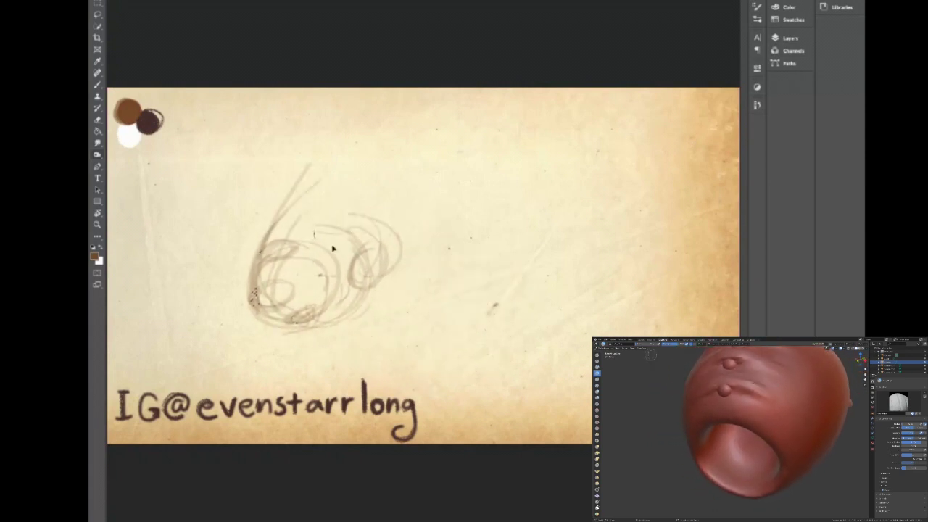
pyautogui.press('Delete')
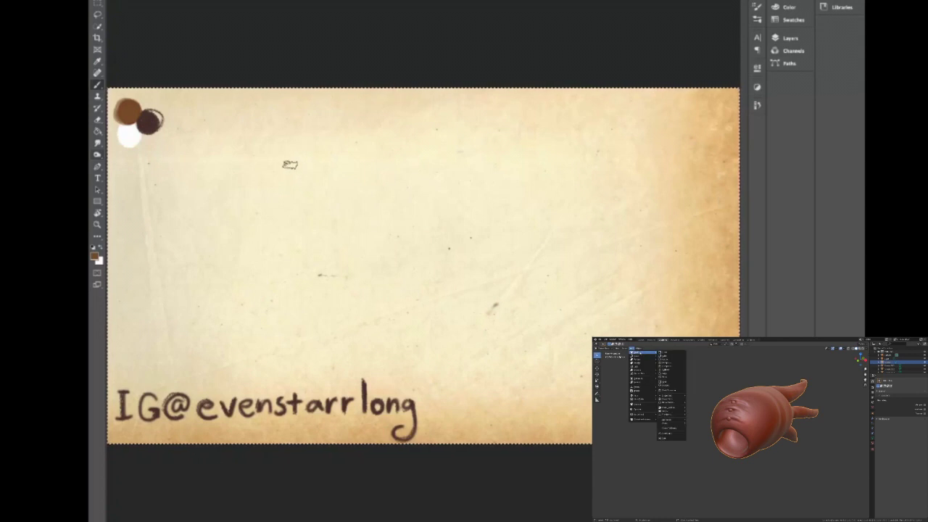
# Brush a long vertical sepia stroke down the paper and darken the loop at its base.
pyautogui.moveTo(303, 117)
pyautogui.mouseDown()
pyautogui.moveTo(296, 148)
pyautogui.moveTo(328, 259)
pyautogui.moveTo(318, 311)
pyautogui.mouseUp()
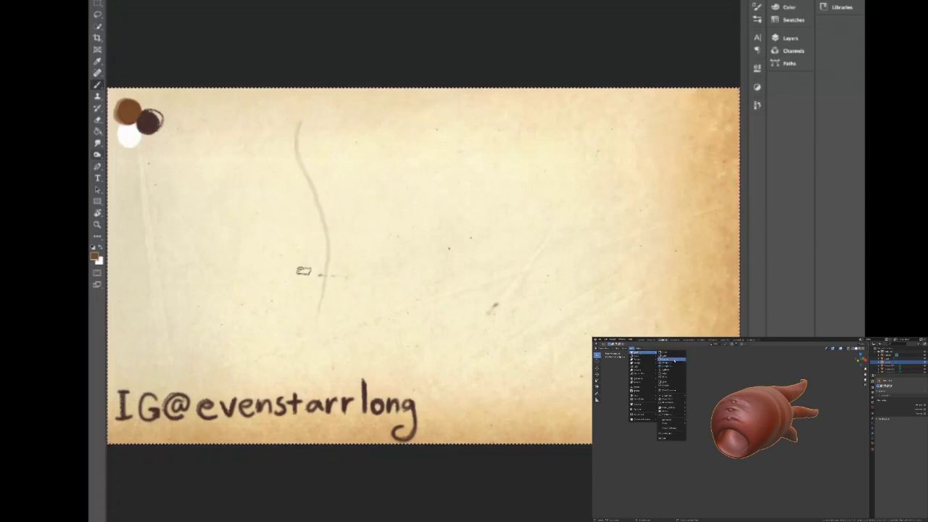
pyautogui.moveTo(321, 275); pyautogui.dragTo(300, 341)
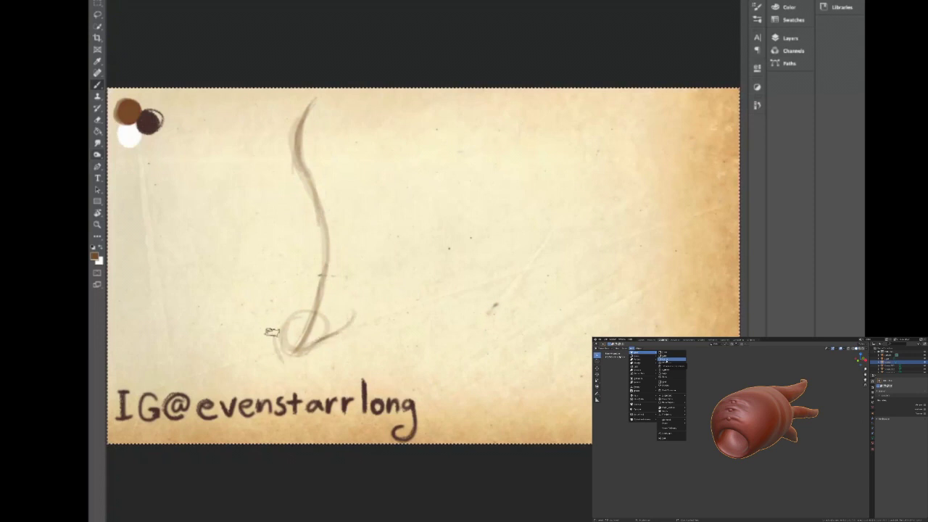
pyautogui.moveTo(281, 338)
pyautogui.mouseDown()
pyautogui.moveTo(308, 351)
pyautogui.moveTo(280, 323)
pyautogui.mouseUp()
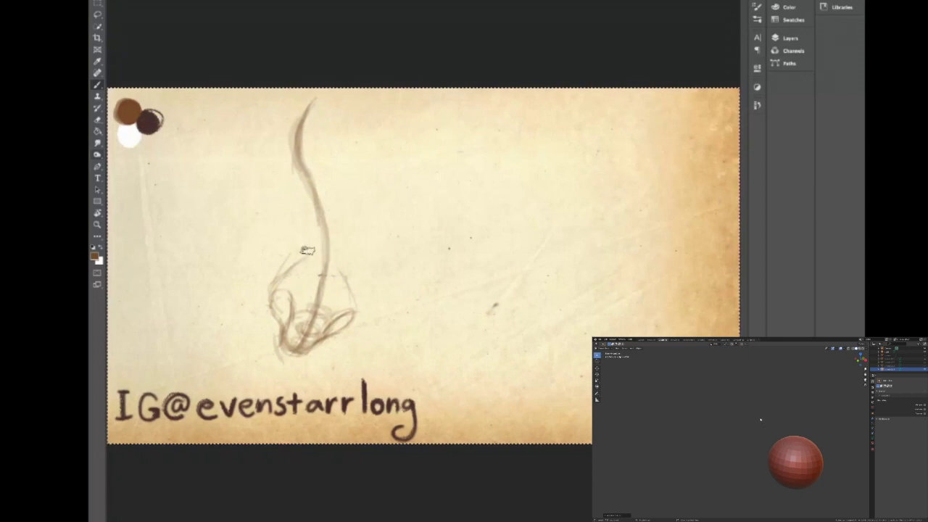
# Paint flowing hair-like strokes along both the left and right of the main stroke.
pyautogui.moveTo(303, 202)
pyautogui.mouseDown()
pyautogui.moveTo(328, 224)
pyautogui.moveTo(284, 269)
pyautogui.mouseUp()
pyautogui.moveTo(277, 210); pyautogui.dragTo(290, 277)
pyautogui.moveTo(328, 222)
pyautogui.mouseDown()
pyautogui.moveTo(344, 269)
pyautogui.moveTo(320, 200)
pyautogui.mouseUp()
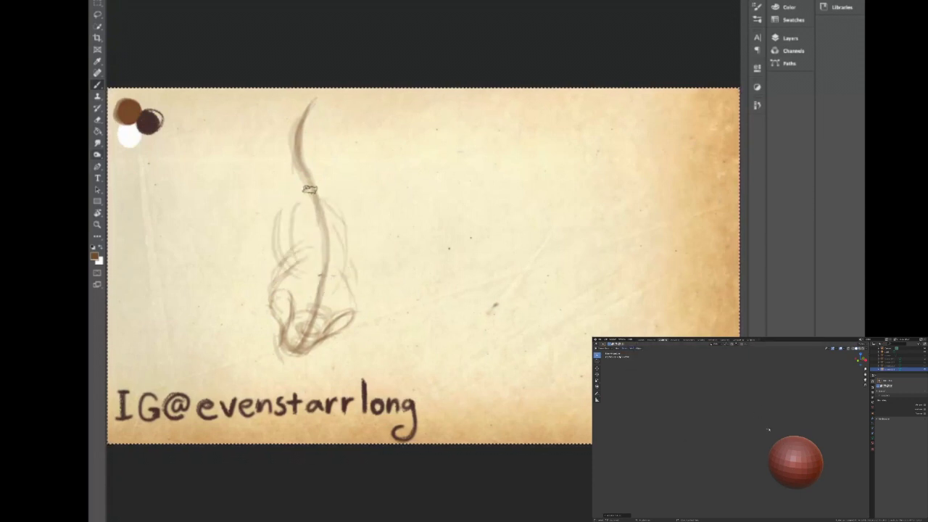
pyautogui.moveTo(279, 225)
pyautogui.mouseDown()
pyautogui.moveTo(297, 121)
pyautogui.moveTo(274, 162)
pyautogui.mouseUp()
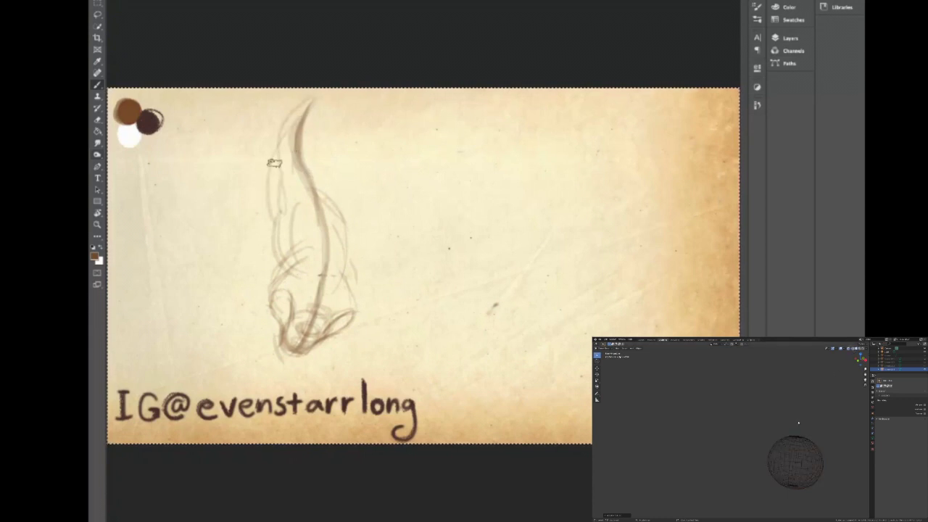
pyautogui.moveTo(326, 114)
pyautogui.mouseDown()
pyautogui.moveTo(311, 141)
pyautogui.moveTo(337, 192)
pyautogui.mouseUp()
pyautogui.moveTo(310, 148); pyautogui.dragTo(342, 233)
pyautogui.moveTo(316, 174)
pyautogui.mouseDown()
pyautogui.moveTo(336, 247)
pyautogui.moveTo(320, 128)
pyautogui.mouseUp()
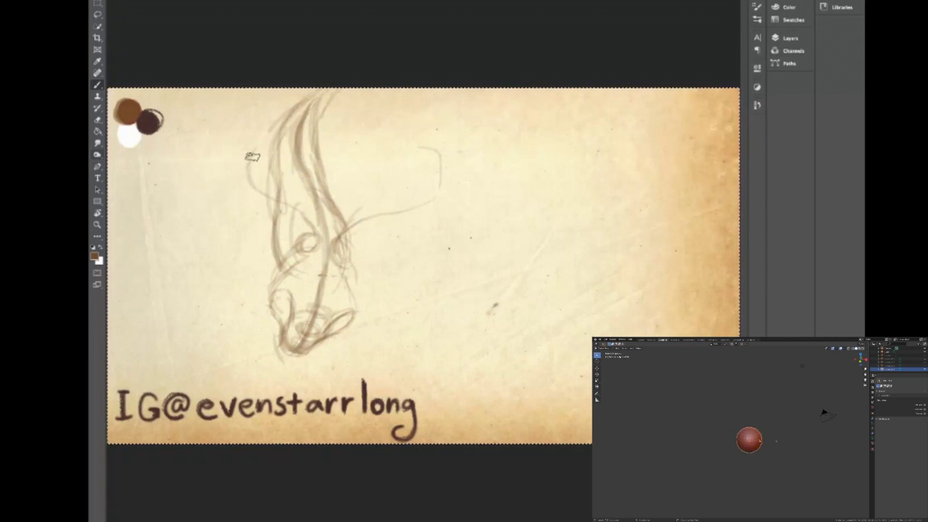
# Add ear, eye curl, muzzle and forehead strokes to the left creature's head.
pyautogui.moveTo(256, 146)
pyautogui.mouseDown()
pyautogui.moveTo(236, 160)
pyautogui.moveTo(259, 190)
pyautogui.moveTo(231, 169)
pyautogui.moveTo(270, 197)
pyautogui.moveTo(244, 187)
pyautogui.moveTo(235, 160)
pyautogui.moveTo(261, 155)
pyautogui.moveTo(236, 166)
pyautogui.moveTo(237, 184)
pyautogui.moveTo(246, 172)
pyautogui.moveTo(239, 160)
pyautogui.moveTo(241, 187)
pyautogui.moveTo(232, 170)
pyautogui.moveTo(266, 195)
pyautogui.mouseUp()
pyautogui.moveTo(312, 241); pyautogui.dragTo(300, 245)
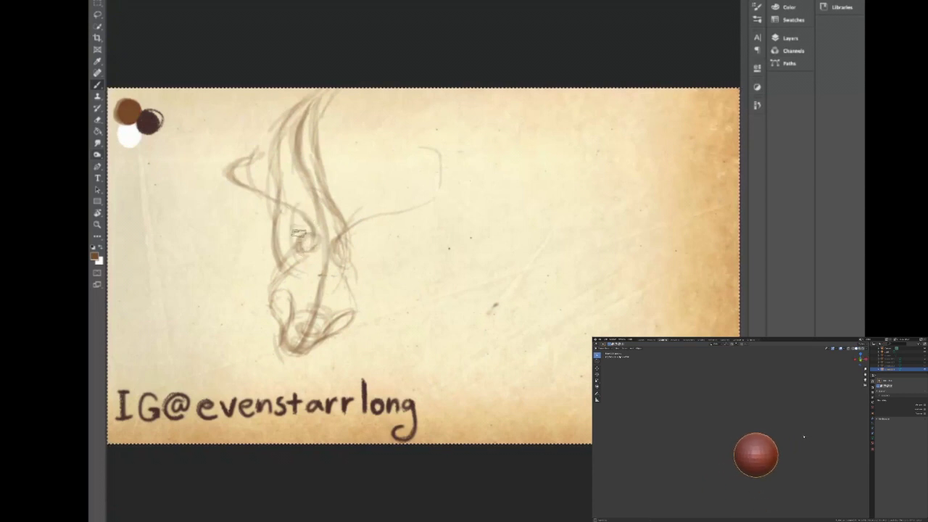
pyautogui.moveTo(256, 130); pyautogui.dragTo(232, 164)
pyautogui.moveTo(349, 240)
pyautogui.mouseDown()
pyautogui.moveTo(404, 145)
pyautogui.moveTo(361, 243)
pyautogui.mouseUp()
pyautogui.moveTo(260, 269)
pyautogui.mouseDown()
pyautogui.moveTo(284, 274)
pyautogui.moveTo(284, 255)
pyautogui.moveTo(239, 240)
pyautogui.moveTo(249, 253)
pyautogui.moveTo(192, 266)
pyautogui.moveTo(182, 303)
pyautogui.moveTo(213, 241)
pyautogui.moveTo(242, 240)
pyautogui.moveTo(203, 268)
pyautogui.moveTo(221, 138)
pyautogui.moveTo(230, 134)
pyautogui.moveTo(204, 114)
pyautogui.moveTo(239, 139)
pyautogui.mouseUp()
pyautogui.moveTo(377, 264)
pyautogui.mouseDown()
pyautogui.moveTo(350, 275)
pyautogui.moveTo(400, 208)
pyautogui.mouseUp()
pyautogui.moveTo(378, 117); pyautogui.dragTo(374, 190)
# Darken the horn and face strokes, erase the faint neck curve, and start a curve at right.
pyautogui.moveTo(383, 149); pyautogui.dragTo(361, 267)
pyautogui.moveTo(398, 213); pyautogui.dragTo(443, 156)
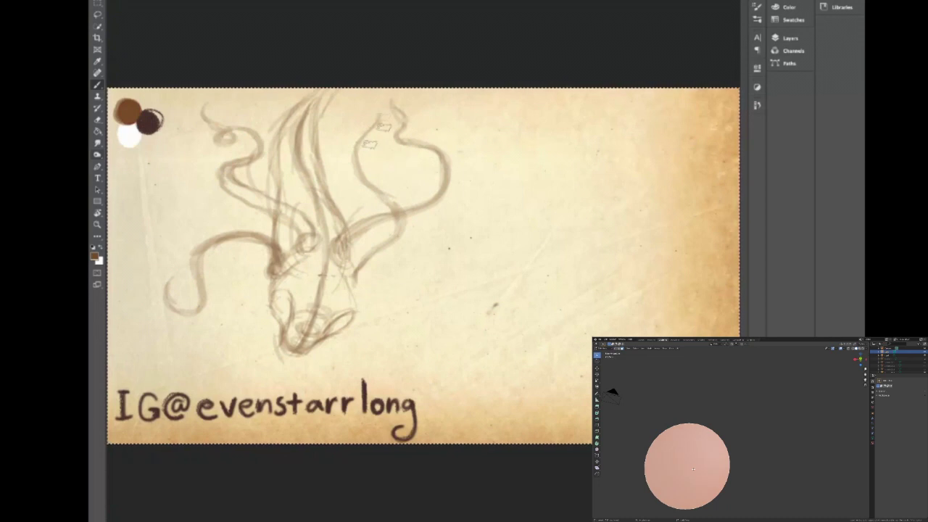
pyautogui.moveTo(329, 290)
pyautogui.mouseDown()
pyautogui.moveTo(336, 216)
pyautogui.moveTo(307, 252)
pyautogui.moveTo(323, 292)
pyautogui.moveTo(318, 233)
pyautogui.moveTo(335, 285)
pyautogui.moveTo(309, 278)
pyautogui.moveTo(345, 284)
pyautogui.moveTo(359, 221)
pyautogui.mouseUp()
pyautogui.moveTo(298, 278); pyautogui.dragTo(318, 230)
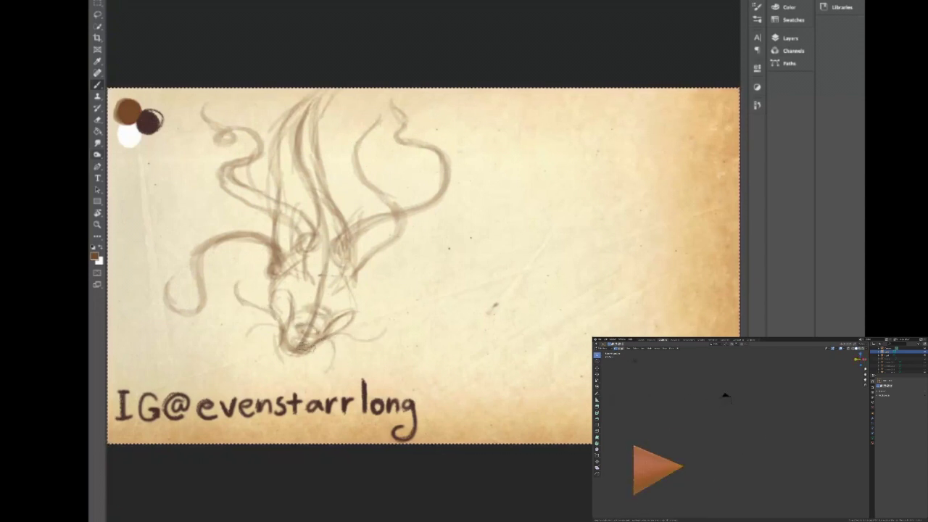
pyautogui.moveTo(344, 206); pyautogui.dragTo(336, 150)
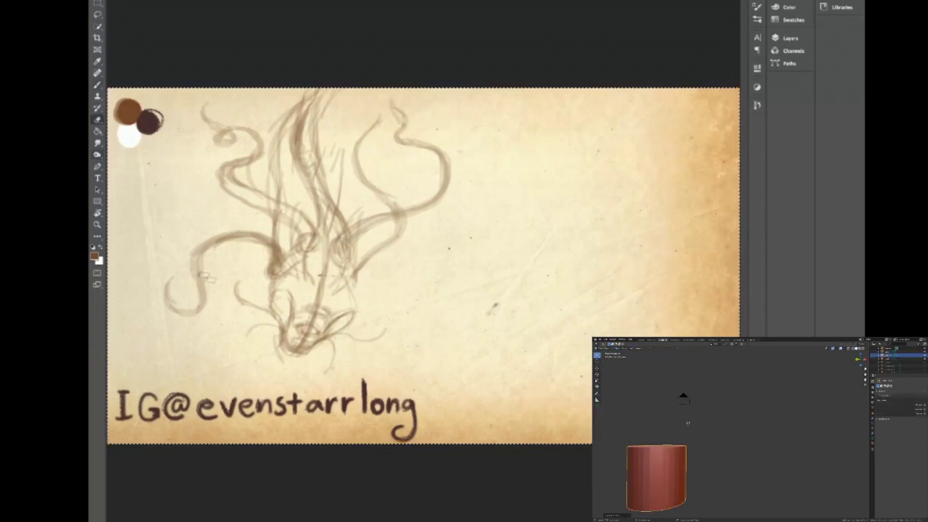
pyautogui.moveTo(227, 243)
pyautogui.mouseDown()
pyautogui.moveTo(188, 290)
pyautogui.moveTo(247, 170)
pyautogui.moveTo(230, 89)
pyautogui.moveTo(243, 217)
pyautogui.moveTo(228, 219)
pyautogui.moveTo(233, 102)
pyautogui.mouseUp()
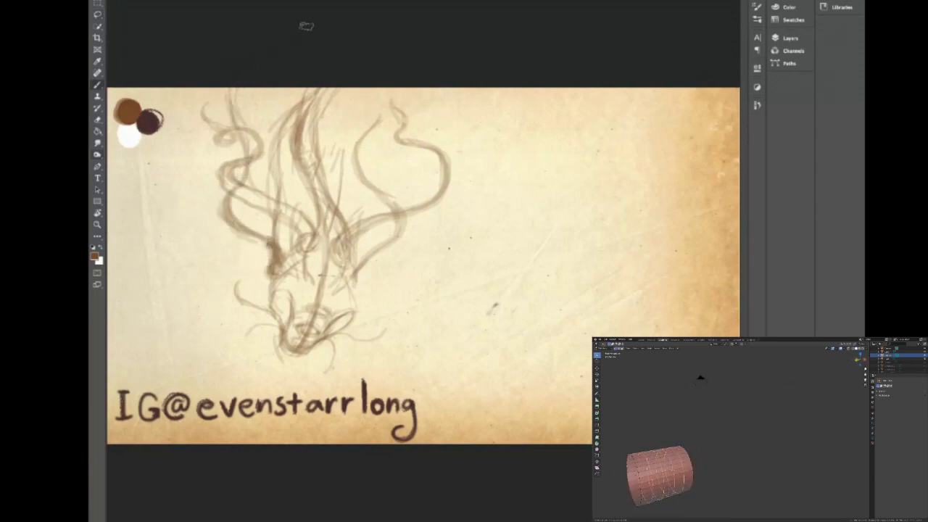
pyautogui.moveTo(544, 294)
pyautogui.mouseDown()
pyautogui.moveTo(534, 242)
pyautogui.moveTo(599, 137)
pyautogui.moveTo(688, 98)
pyautogui.mouseUp()
# Sketch large arcs outlining the right head's top and lower left.
pyautogui.moveTo(551, 145); pyautogui.dragTo(507, 308)
pyautogui.moveTo(594, 218); pyautogui.dragTo(529, 196)
pyautogui.moveTo(511, 297); pyautogui.dragTo(517, 158)
pyautogui.moveTo(511, 232); pyautogui.dragTo(602, 101)
pyautogui.moveTo(659, 145); pyautogui.dragTo(573, 239)
pyautogui.moveTo(536, 224); pyautogui.dragTo(521, 330)
pyautogui.moveTo(544, 246); pyautogui.dragTo(519, 340)
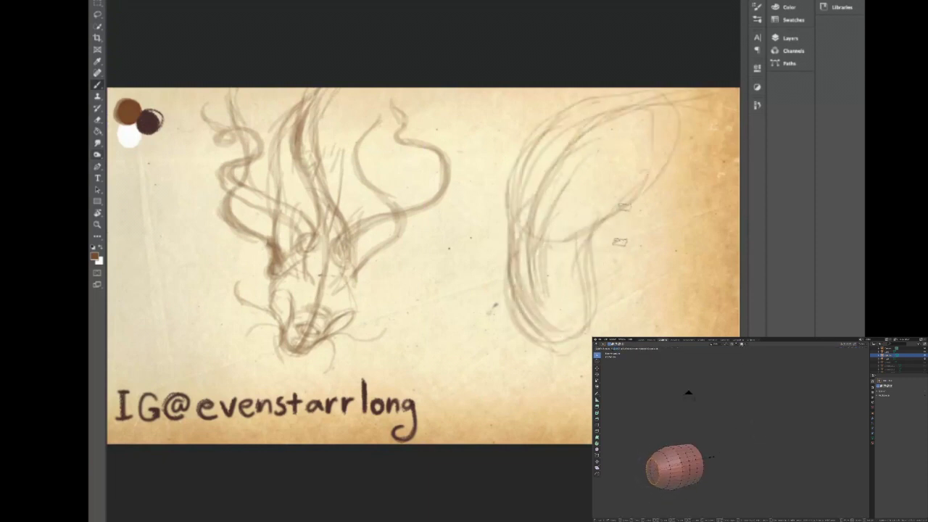
# Build up the right figure with more sketch lines along its top and left edge.
pyautogui.moveTo(638, 313); pyautogui.dragTo(618, 327)
pyautogui.moveTo(651, 210); pyautogui.dragTo(598, 283)
pyautogui.moveTo(697, 228); pyautogui.dragTo(585, 333)
pyautogui.moveTo(692, 173); pyautogui.dragTo(596, 246)
pyautogui.moveTo(701, 150); pyautogui.dragTo(616, 217)
pyautogui.moveTo(587, 261); pyautogui.dragTo(565, 355)
pyautogui.moveTo(513, 261); pyautogui.dragTo(491, 303)
pyautogui.moveTo(516, 244); pyautogui.dragTo(492, 284)
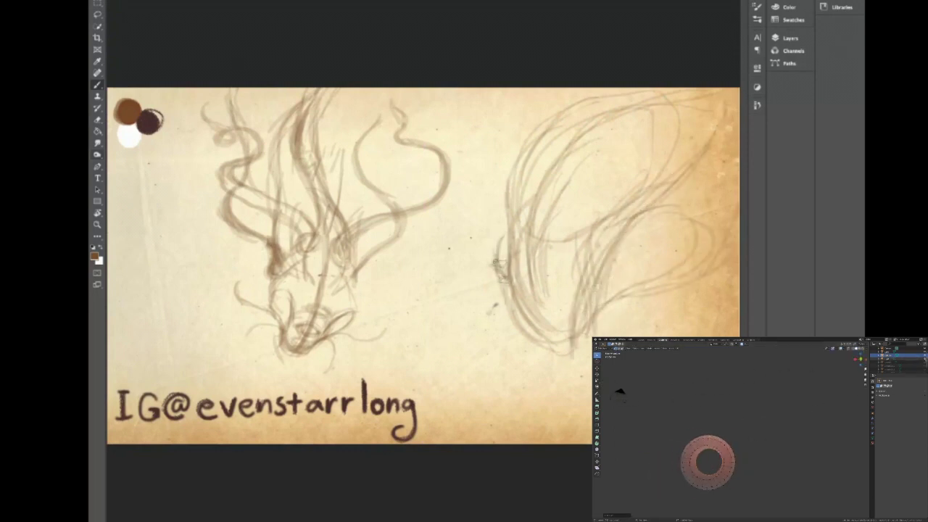
pyautogui.moveTo(539, 231); pyautogui.dragTo(507, 342)
# Sketch eye loops and loops on the right side of the head.
pyautogui.moveTo(503, 137); pyautogui.dragTo(521, 148)
pyautogui.moveTo(539, 206); pyautogui.dragTo(516, 261)
pyautogui.moveTo(572, 210); pyautogui.dragTo(561, 240)
pyautogui.moveTo(531, 267)
pyautogui.mouseDown()
pyautogui.moveTo(561, 295)
pyautogui.moveTo(519, 349)
pyautogui.mouseUp()
pyautogui.moveTo(610, 300)
pyautogui.mouseDown()
pyautogui.moveTo(563, 356)
pyautogui.moveTo(593, 336)
pyautogui.moveTo(536, 349)
pyautogui.moveTo(544, 348)
pyautogui.mouseUp()
pyautogui.moveTo(652, 276); pyautogui.dragTo(616, 235)
pyautogui.moveTo(627, 269)
pyautogui.mouseDown()
pyautogui.moveTo(681, 218)
pyautogui.moveTo(645, 268)
pyautogui.mouseUp()
pyautogui.moveTo(632, 229); pyautogui.dragTo(696, 214)
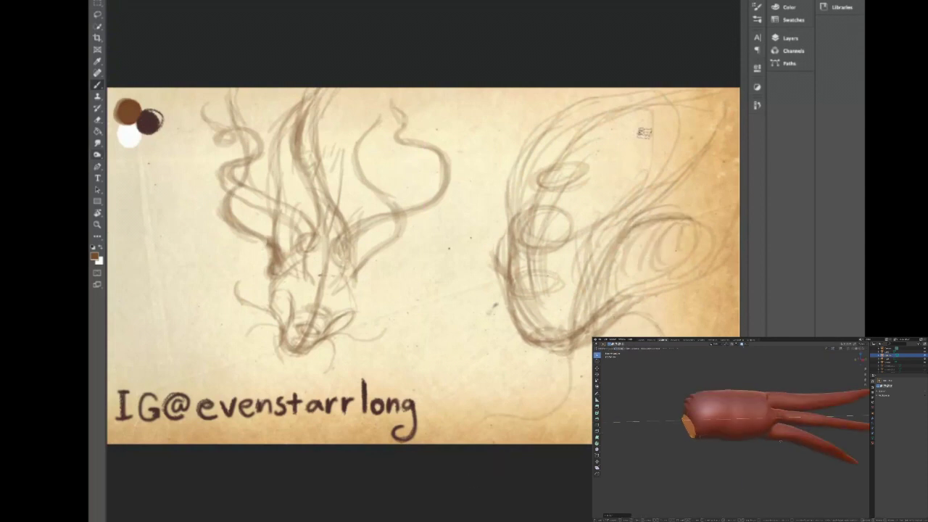
# Add faint strokes around the head and a long tentacle sweeping to the lower left.
pyautogui.moveTo(484, 91); pyautogui.dragTo(477, 131)
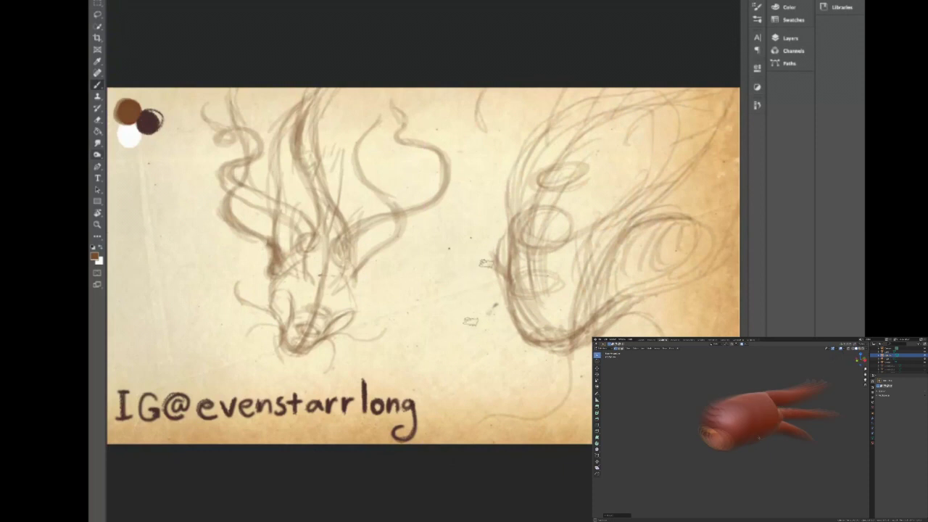
pyautogui.moveTo(486, 293); pyautogui.dragTo(424, 320)
pyautogui.moveTo(416, 376); pyautogui.dragTo(500, 328)
pyautogui.moveTo(397, 399); pyautogui.dragTo(510, 319)
pyautogui.moveTo(417, 370); pyautogui.dragTo(397, 402)
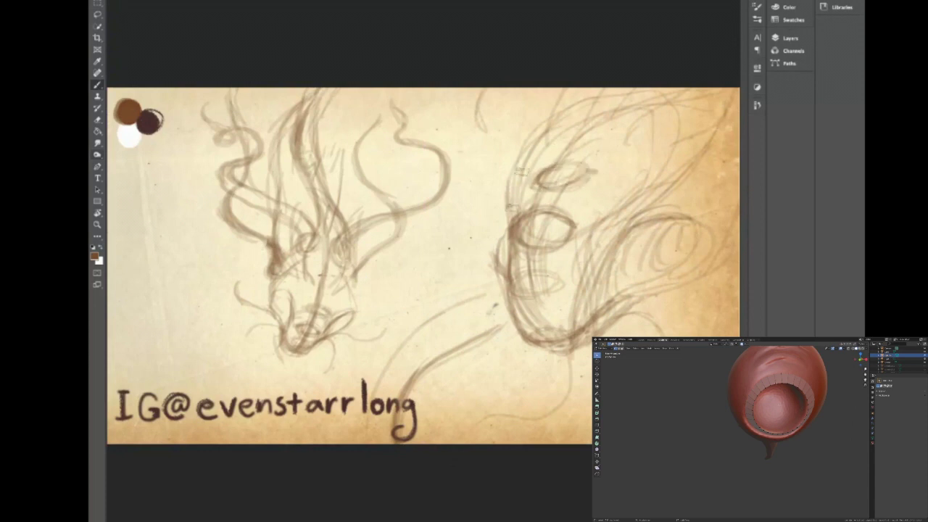
# Shade the right head's cheek, jaw and skull, and the centre of the left head.
pyautogui.moveTo(623, 156)
pyautogui.mouseDown()
pyautogui.moveTo(682, 177)
pyautogui.moveTo(623, 268)
pyautogui.moveTo(536, 319)
pyautogui.mouseUp()
pyautogui.moveTo(569, 174)
pyautogui.mouseDown()
pyautogui.moveTo(652, 116)
pyautogui.moveTo(594, 304)
pyautogui.moveTo(653, 188)
pyautogui.mouseUp()
pyautogui.moveTo(275, 241)
pyautogui.mouseDown()
pyautogui.moveTo(311, 290)
pyautogui.moveTo(333, 63)
pyautogui.moveTo(297, 232)
pyautogui.moveTo(243, 190)
pyautogui.moveTo(319, 130)
pyautogui.moveTo(235, 194)
pyautogui.moveTo(297, 174)
pyautogui.moveTo(274, 282)
pyautogui.moveTo(248, 234)
pyautogui.mouseUp()
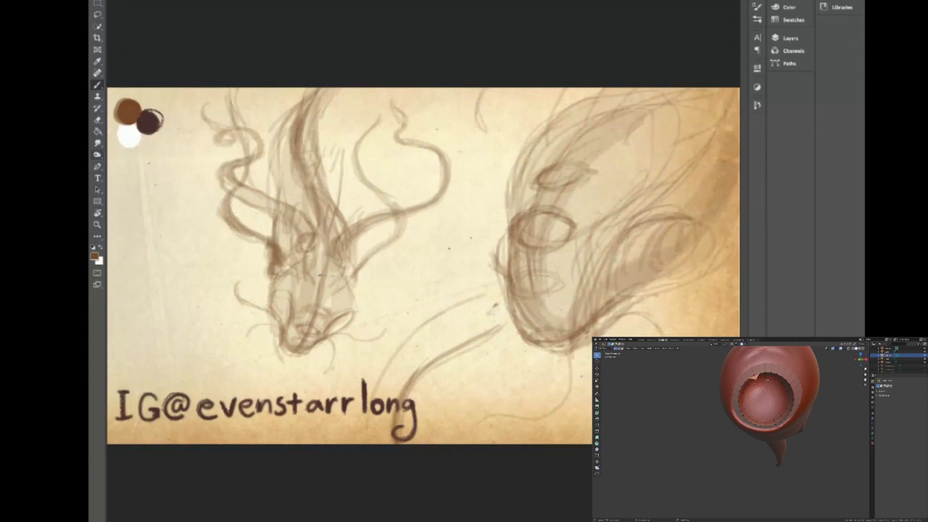
# Lasso a small patch of the right head sketch, nudge it up-right, and deselect.
pyautogui.moveTo(612, 218)
pyautogui.mouseDown()
pyautogui.moveTo(678, 217)
pyautogui.moveTo(656, 254)
pyautogui.moveTo(612, 239)
pyautogui.moveTo(632, 250)
pyautogui.moveTo(673, 227)
pyautogui.moveTo(616, 265)
pyautogui.moveTo(637, 246)
pyautogui.moveTo(628, 263)
pyautogui.moveTo(620, 250)
pyautogui.moveTo(556, 328)
pyautogui.moveTo(568, 250)
pyautogui.moveTo(711, 98)
pyautogui.moveTo(652, 196)
pyautogui.moveTo(529, 116)
pyautogui.moveTo(556, 152)
pyautogui.moveTo(559, 108)
pyautogui.moveTo(547, 129)
pyautogui.moveTo(547, 138)
pyautogui.moveTo(569, 70)
pyautogui.moveTo(558, 124)
pyautogui.moveTo(501, 95)
pyautogui.moveTo(471, 107)
pyautogui.moveTo(501, 72)
pyautogui.moveTo(493, 75)
pyautogui.moveTo(483, 90)
pyautogui.moveTo(487, 284)
pyautogui.moveTo(559, 353)
pyautogui.moveTo(557, 377)
pyautogui.moveTo(553, 370)
pyautogui.moveTo(528, 403)
pyautogui.moveTo(496, 359)
pyautogui.moveTo(464, 355)
pyautogui.moveTo(497, 319)
pyautogui.moveTo(523, 310)
pyautogui.mouseUp()
pyautogui.hotkey('ctrl', 'd')
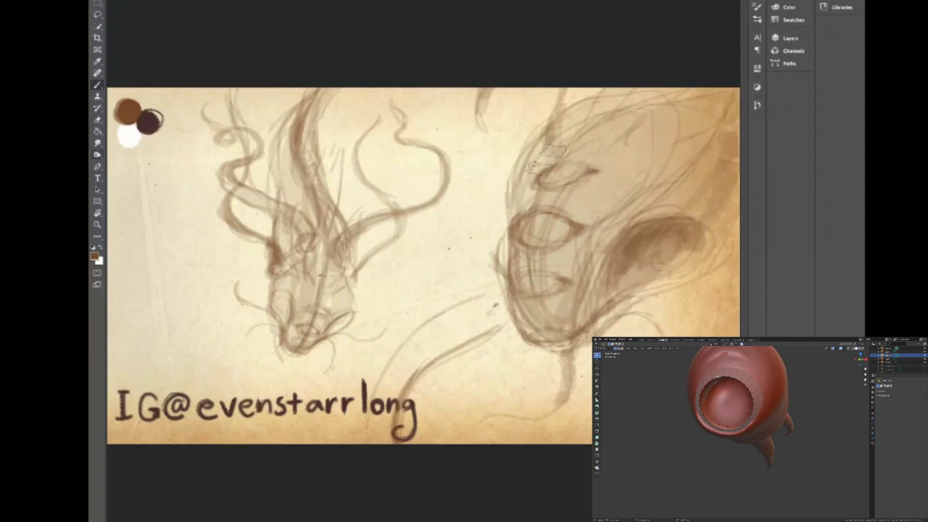
# Darken the right head's upper-left contour and brow, and add a soft wash near the neck.
pyautogui.moveTo(545, 131)
pyautogui.mouseDown()
pyautogui.moveTo(507, 217)
pyautogui.moveTo(537, 196)
pyautogui.moveTo(581, 92)
pyautogui.mouseUp()
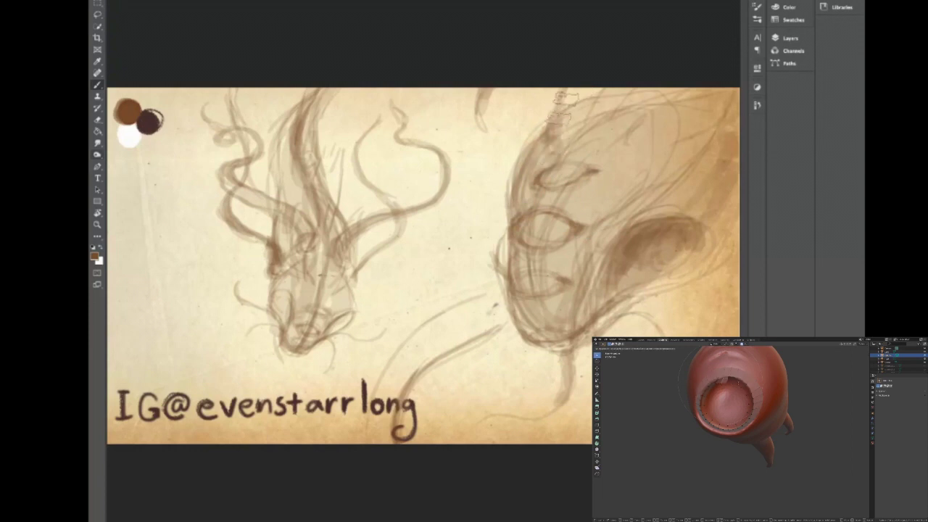
pyautogui.moveTo(556, 142); pyautogui.dragTo(554, 119)
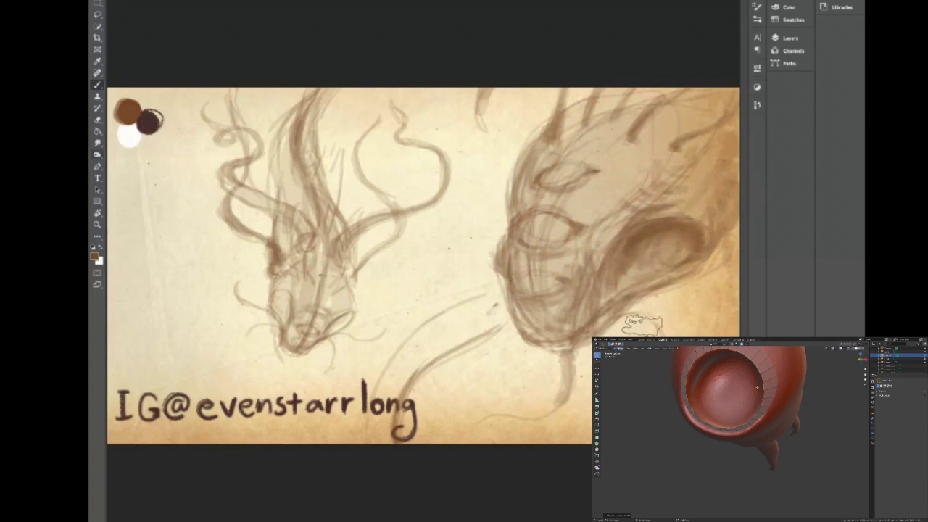
pyautogui.moveTo(498, 310)
pyautogui.mouseDown()
pyautogui.moveTo(458, 334)
pyautogui.moveTo(376, 417)
pyautogui.moveTo(463, 319)
pyautogui.moveTo(406, 391)
pyautogui.moveTo(492, 313)
pyautogui.moveTo(645, 254)
pyautogui.moveTo(616, 290)
pyautogui.moveTo(534, 252)
pyautogui.moveTo(526, 232)
pyautogui.moveTo(573, 216)
pyautogui.moveTo(536, 284)
pyautogui.moveTo(556, 200)
pyautogui.mouseUp()
pyautogui.press('r')
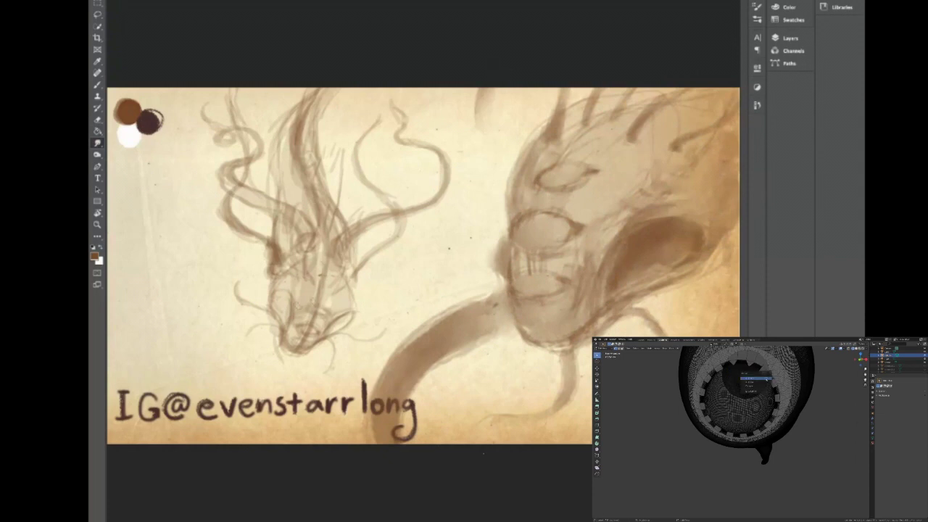
# Lasso the right creature's eye and reposition it with a free transform.
pyautogui.press('l')
pyautogui.moveTo(598, 164)
pyautogui.mouseDown()
pyautogui.moveTo(557, 203)
pyautogui.moveTo(598, 180)
pyautogui.moveTo(569, 178)
pyautogui.moveTo(551, 189)
pyautogui.mouseUp()
pyautogui.hotkey('ctrl', 't')
pyautogui.press('Return')
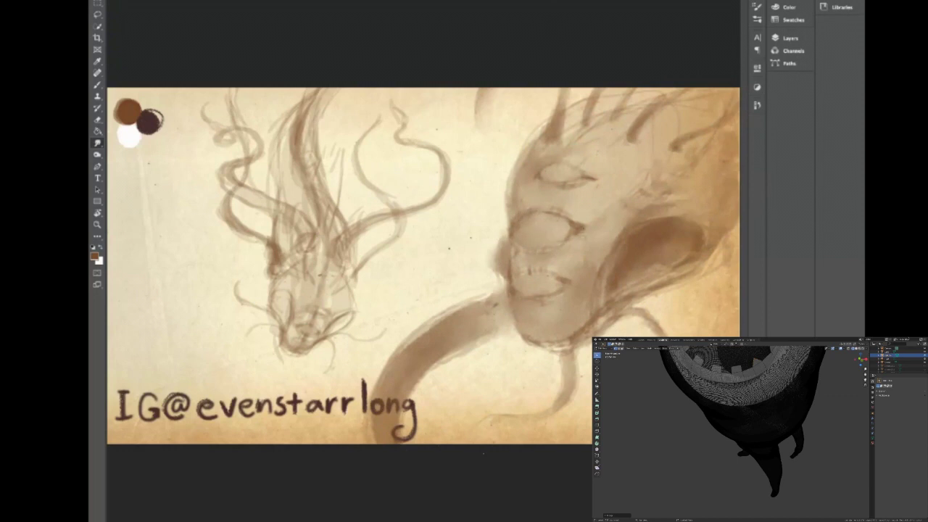
# Brush darker lips, chin and cheek shading onto the open mouth, and hatch the hair.
pyautogui.press('b')
pyautogui.moveTo(510, 217); pyautogui.dragTo(584, 217)
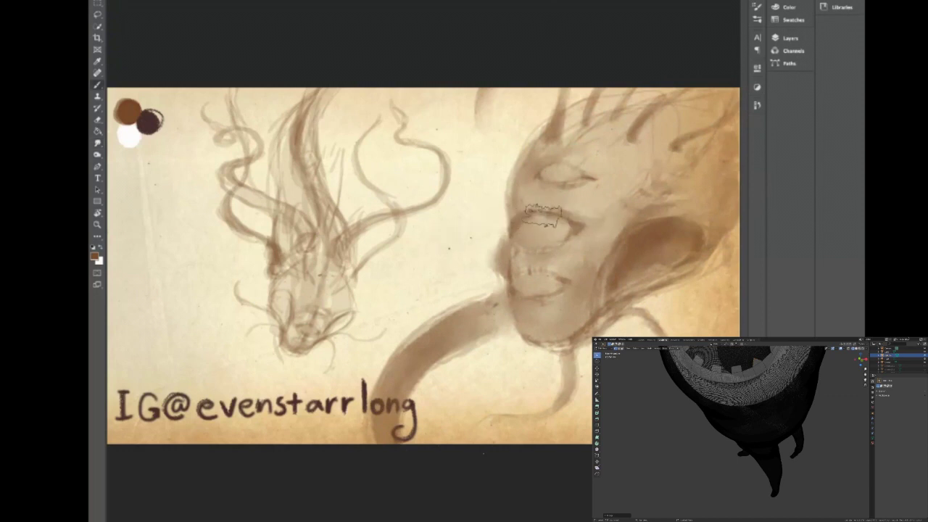
pyautogui.moveTo(504, 250)
pyautogui.mouseDown()
pyautogui.moveTo(506, 259)
pyautogui.moveTo(552, 260)
pyautogui.mouseUp()
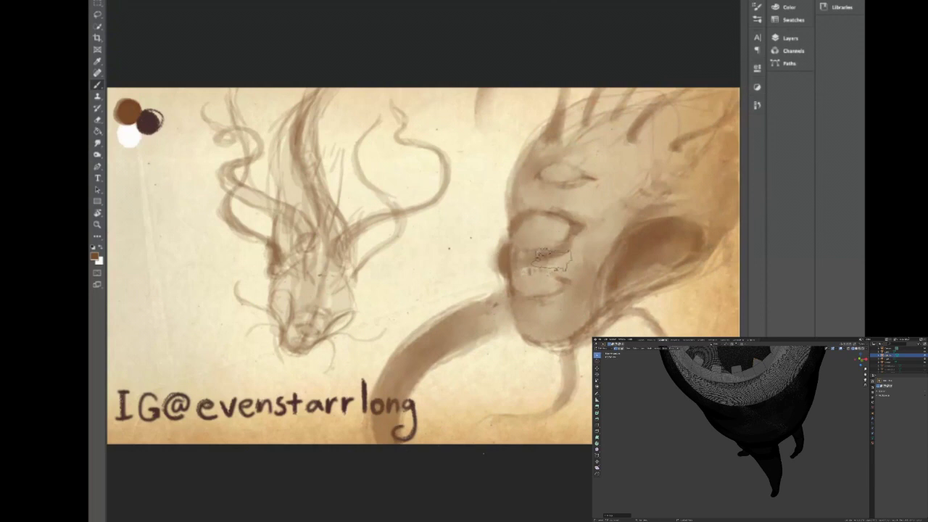
pyautogui.moveTo(589, 222)
pyautogui.mouseDown()
pyautogui.moveTo(607, 239)
pyautogui.moveTo(569, 326)
pyautogui.moveTo(551, 323)
pyautogui.moveTo(552, 332)
pyautogui.moveTo(559, 313)
pyautogui.moveTo(616, 275)
pyautogui.moveTo(552, 306)
pyautogui.moveTo(516, 310)
pyautogui.moveTo(594, 226)
pyautogui.moveTo(598, 181)
pyautogui.moveTo(565, 116)
pyautogui.mouseUp()
pyautogui.moveTo(725, 268)
pyautogui.mouseDown()
pyautogui.moveTo(692, 194)
pyautogui.moveTo(699, 134)
pyautogui.moveTo(634, 206)
pyautogui.moveTo(645, 196)
pyautogui.mouseUp()
pyautogui.moveTo(682, 271)
pyautogui.mouseDown()
pyautogui.moveTo(616, 319)
pyautogui.moveTo(648, 313)
pyautogui.moveTo(656, 330)
pyautogui.mouseUp()
# Add faint hair strands to both creatures and paint a dark curling tentacle between them.
pyautogui.moveTo(580, 351)
pyautogui.mouseDown()
pyautogui.moveTo(543, 372)
pyautogui.moveTo(540, 406)
pyautogui.mouseUp()
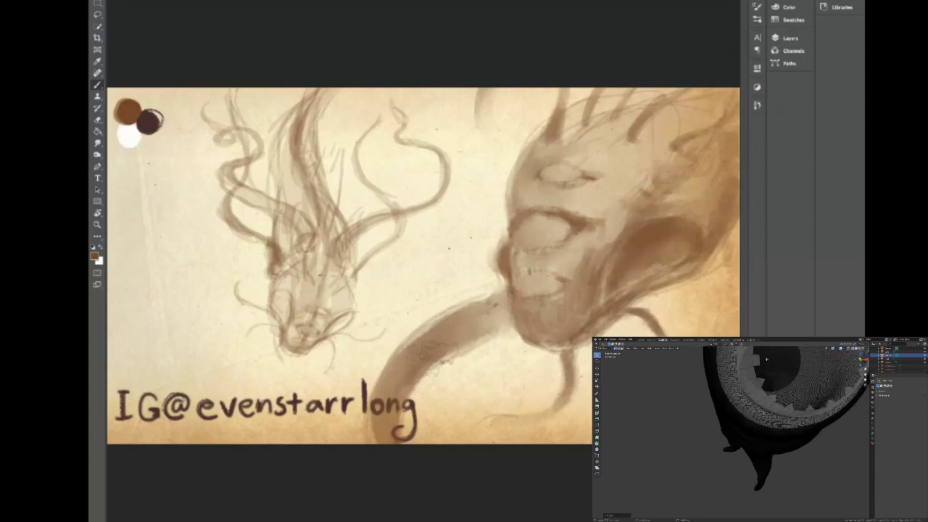
pyautogui.moveTo(457, 308); pyautogui.dragTo(402, 347)
pyautogui.moveTo(341, 181); pyautogui.dragTo(321, 132)
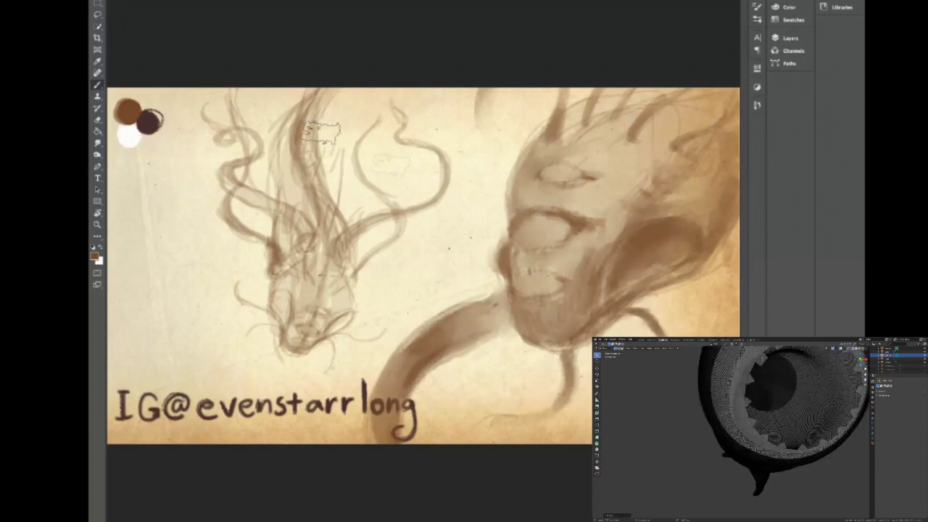
pyautogui.moveTo(486, 155)
pyautogui.mouseDown()
pyautogui.moveTo(507, 171)
pyautogui.moveTo(431, 123)
pyautogui.mouseUp()
pyautogui.moveTo(455, 75); pyautogui.dragTo(471, 161)
pyautogui.moveTo(438, 91)
pyautogui.mouseDown()
pyautogui.moveTo(507, 168)
pyautogui.moveTo(463, 163)
pyautogui.mouseUp()
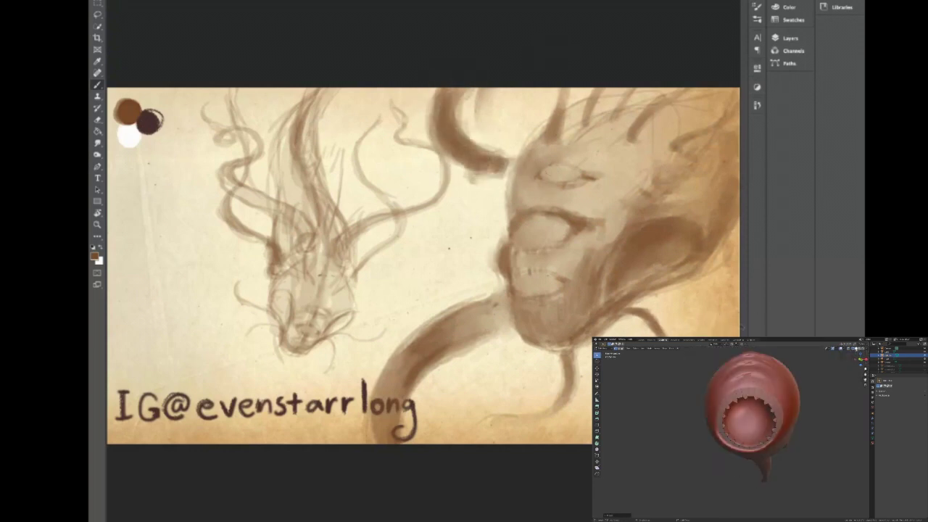
# Undo a stray stroke by the lower face, then erase pale highlights into the open mouth.
pyautogui.moveTo(684, 332)
pyautogui.mouseDown()
pyautogui.moveTo(725, 327)
pyautogui.moveTo(731, 315)
pyautogui.mouseUp()
pyautogui.hotkey('ctrl', 'z')
pyautogui.hotkey('ctrl', 'z')
pyautogui.hotkey('ctrl', 'z')
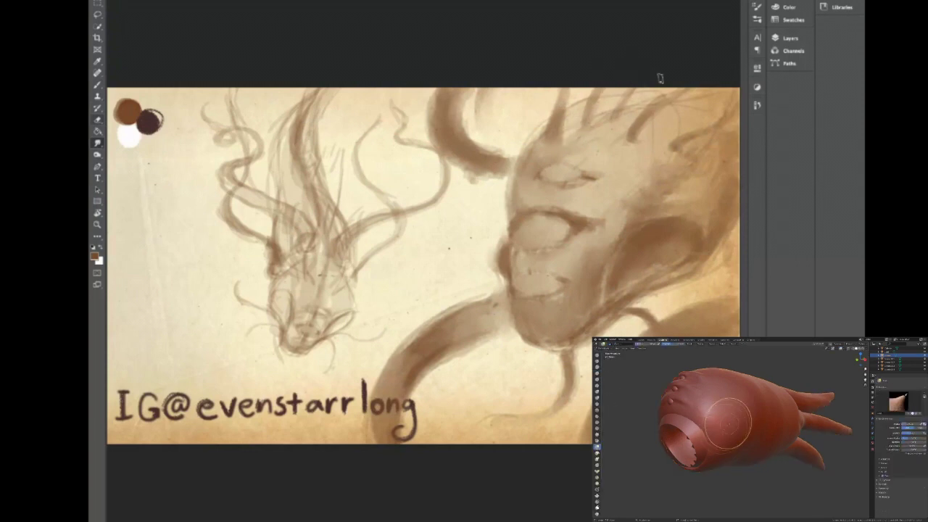
pyautogui.press('e')
pyautogui.moveTo(471, 286)
pyautogui.mouseDown()
pyautogui.moveTo(584, 195)
pyautogui.moveTo(558, 176)
pyautogui.mouseUp()
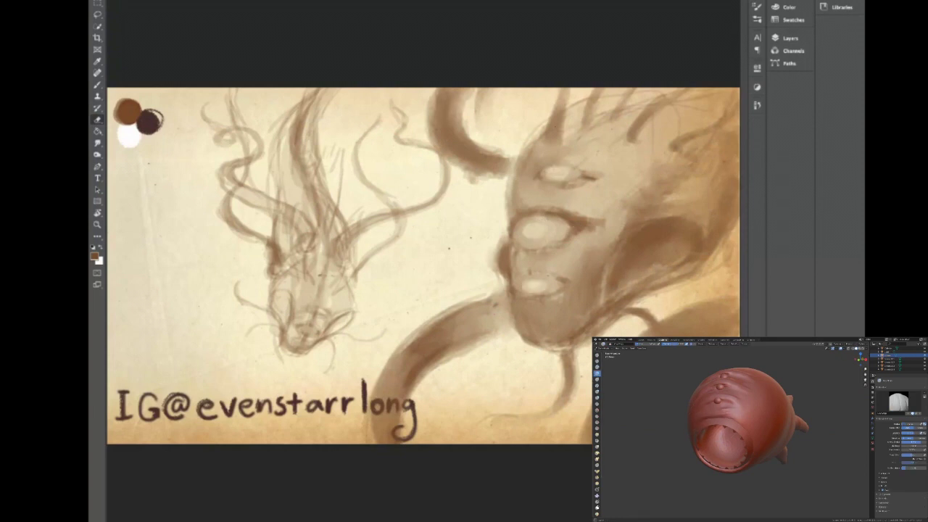
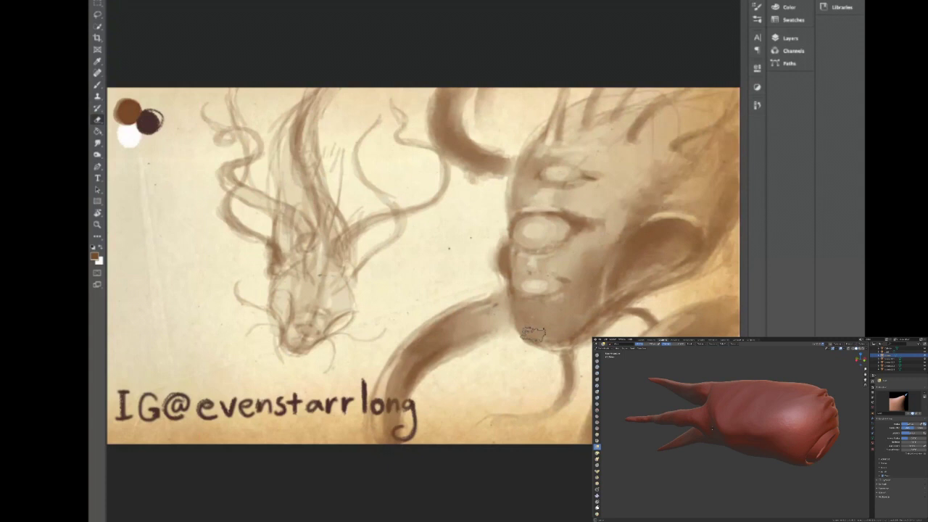
# Paint a light vertical highlight stroke down the creature's chin, just below the mouth.
pyautogui.moveTo(533, 333); pyautogui.dragTo(535, 308)
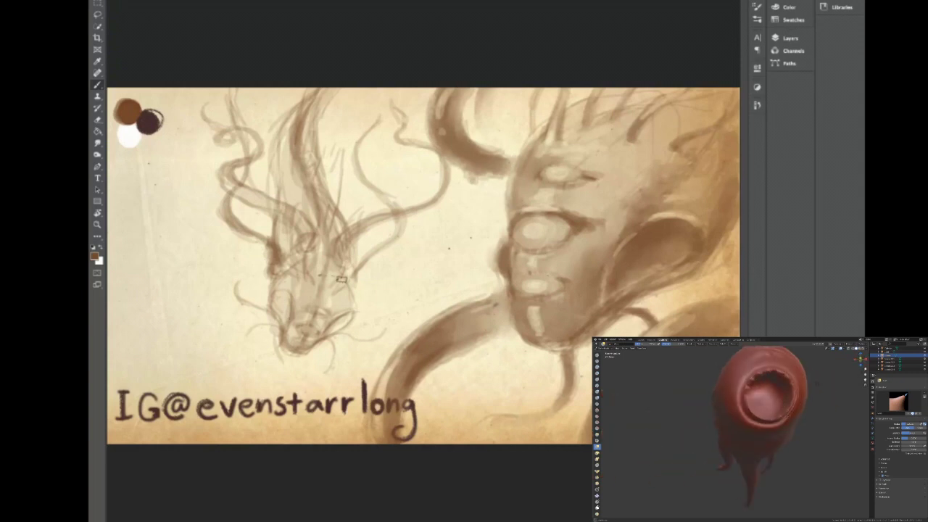
# Sample the palette's dark brown with an Alt-click as the painting colour.
pyautogui.press('alt')
pyautogui.keyDown('alt'); pyautogui.click(155, 123); pyautogui.keyUp('alt')
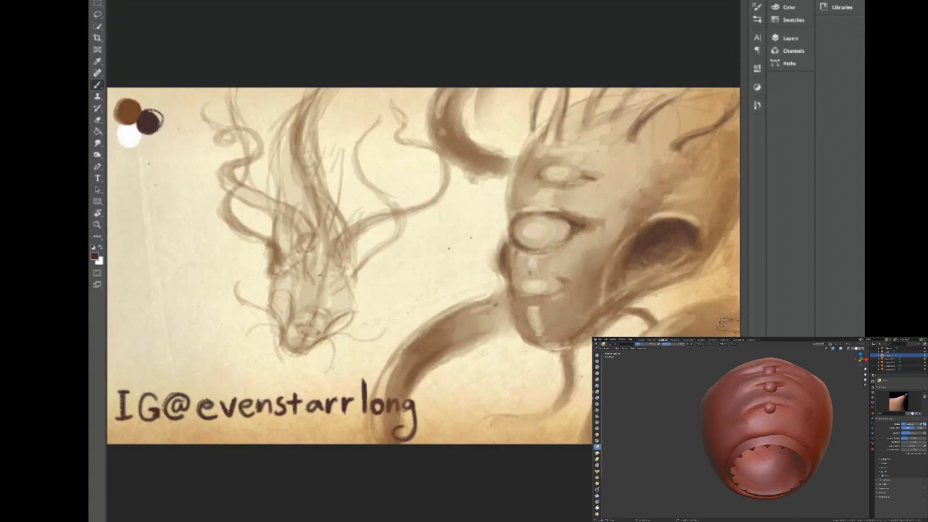
# Darken the middle eye's upper lid with a stroke, then lighten and blend the horn tip.
pyautogui.click(596, 368)
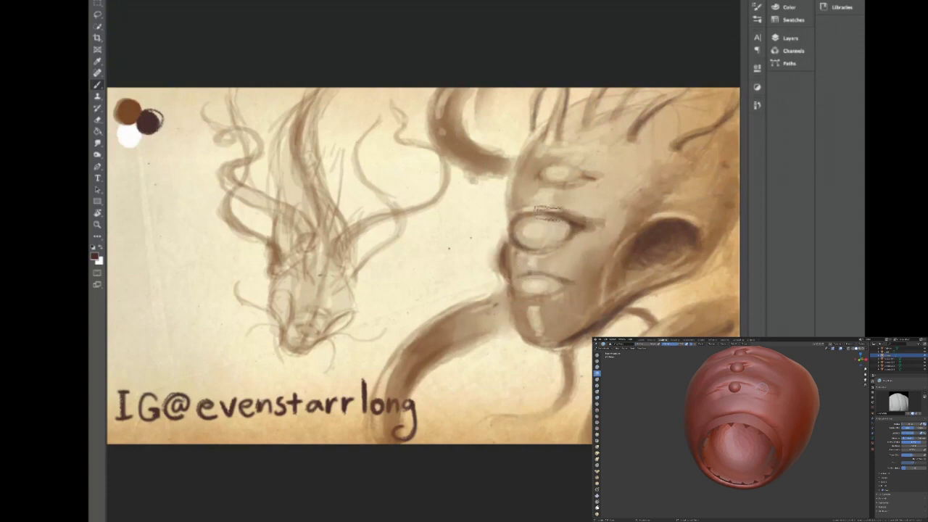
pyautogui.moveTo(523, 204)
pyautogui.mouseDown()
pyautogui.moveTo(580, 215)
pyautogui.moveTo(513, 210)
pyautogui.moveTo(573, 208)
pyautogui.moveTo(588, 178)
pyautogui.moveTo(533, 171)
pyautogui.moveTo(538, 182)
pyautogui.moveTo(537, 171)
pyautogui.moveTo(583, 179)
pyautogui.mouseUp()
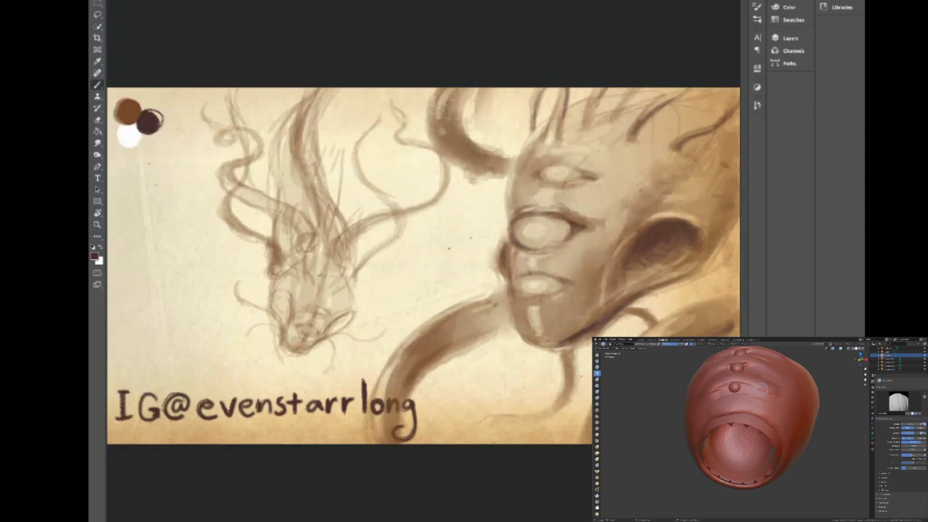
pyautogui.moveTo(455, 96)
pyautogui.mouseDown()
pyautogui.moveTo(471, 141)
pyautogui.moveTo(460, 138)
pyautogui.moveTo(478, 145)
pyautogui.moveTo(446, 110)
pyautogui.mouseUp()
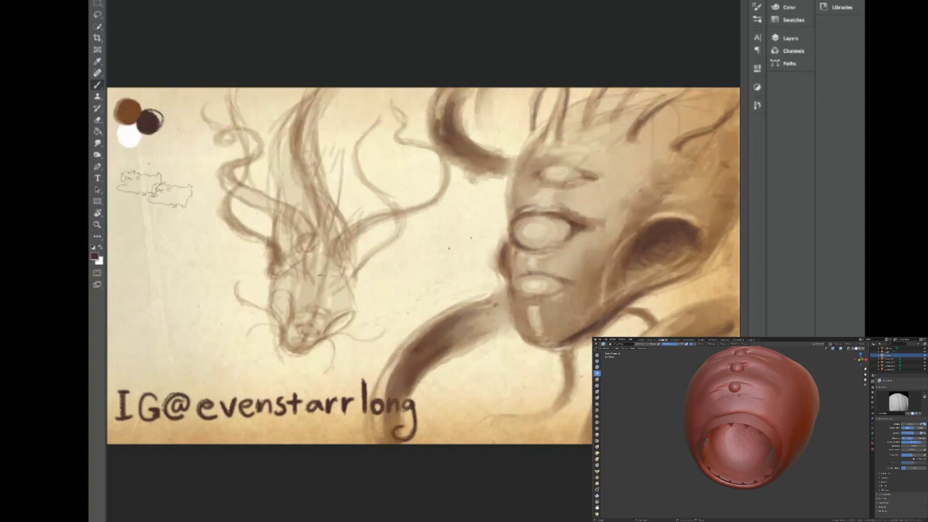
# Select the Smudge tool to blend the face's eyes, forehead strokes and mouth.
pyautogui.click(97, 143)
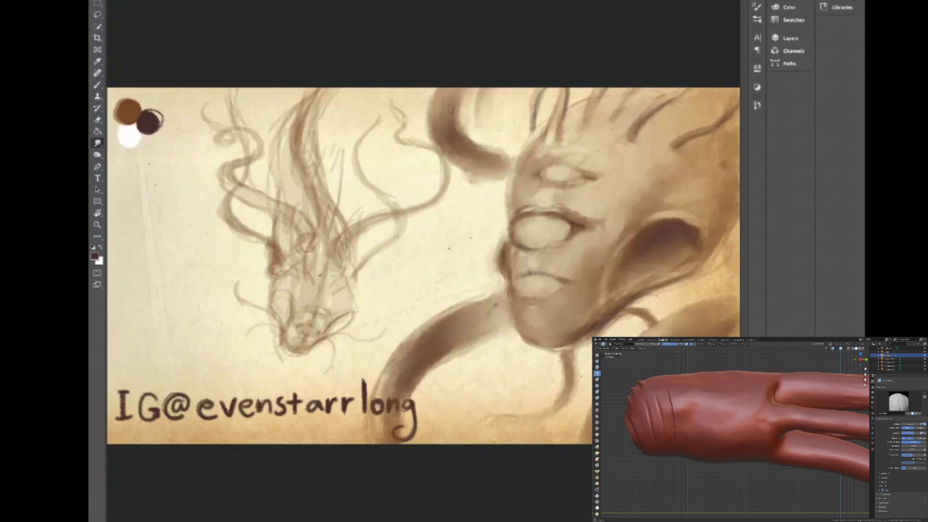
# Soften the dark curved forehead stroke, then switch to an enlarged Eraser.
pyautogui.moveTo(444, 117); pyautogui.dragTo(446, 154)
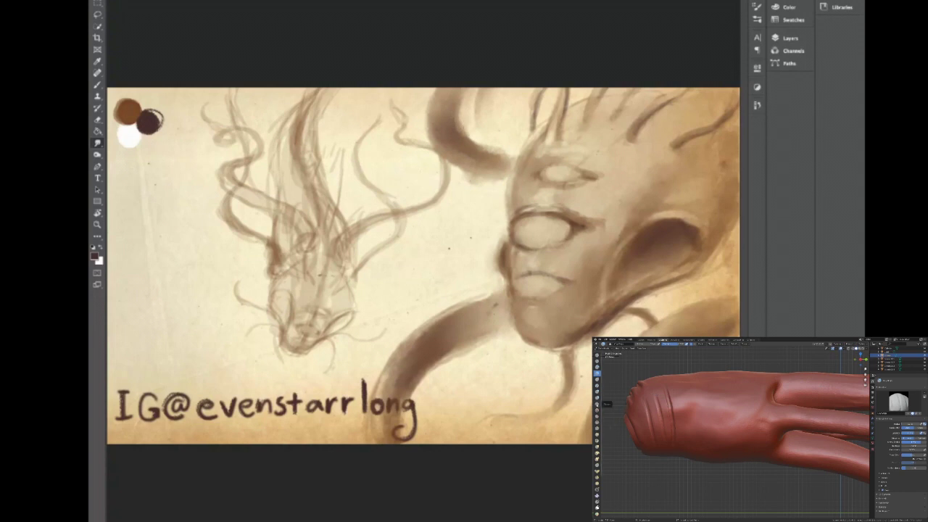
pyautogui.press('e')
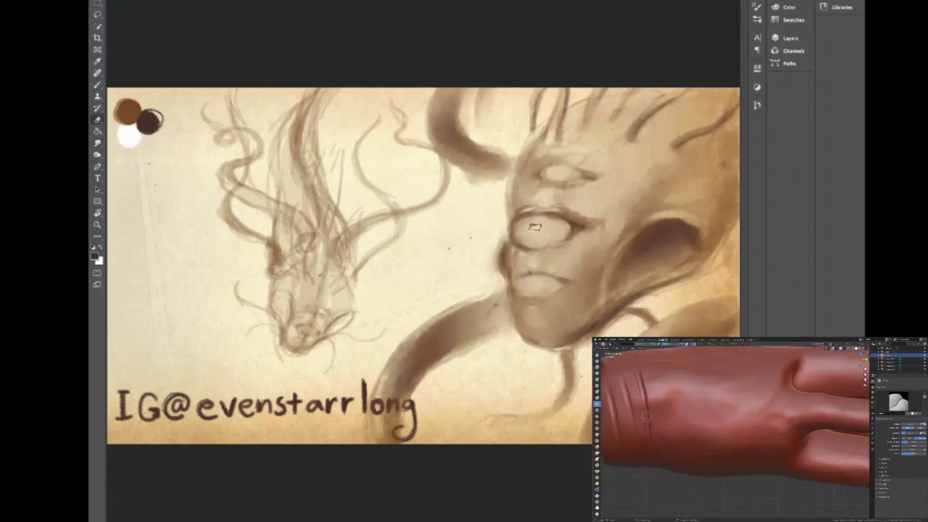
pyautogui.press(']')
pyautogui.press(']')
pyautogui.press(']')
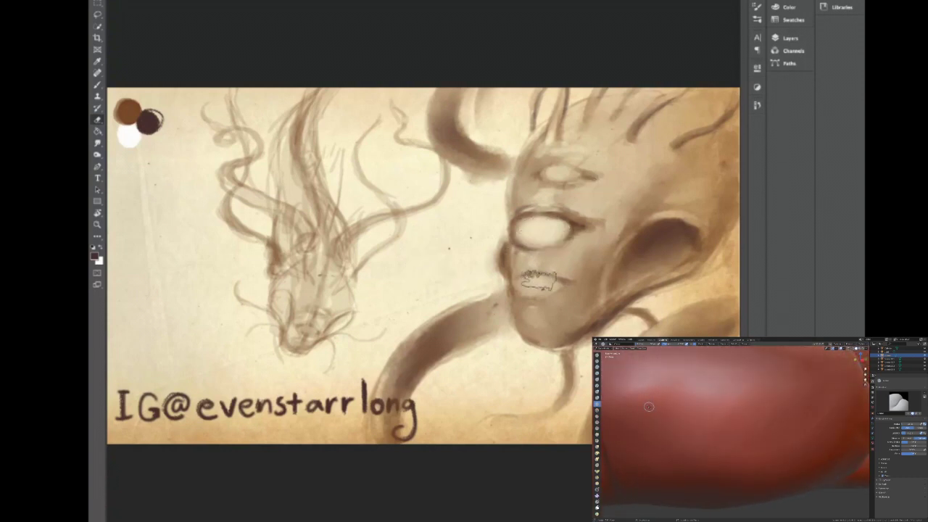
# Erase the lips lighter, then wash soft grey behind the face and over the tentacles.
pyautogui.moveTo(534, 281); pyautogui.dragTo(538, 285)
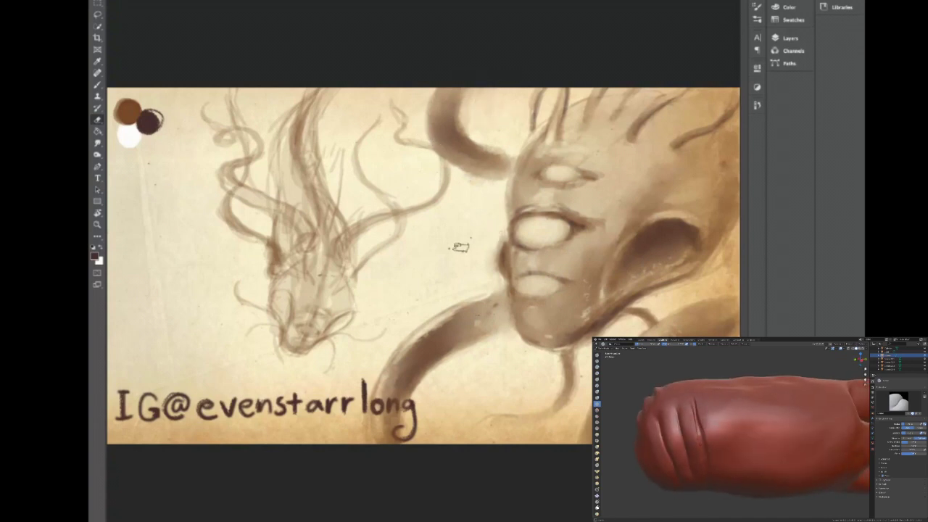
pyautogui.press('b')
pyautogui.moveTo(393, 263); pyautogui.dragTo(442, 266)
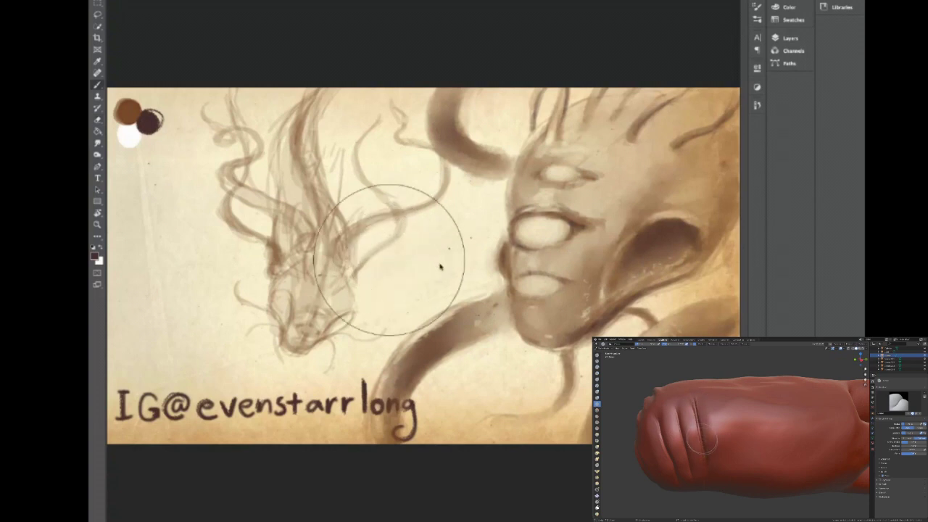
pyautogui.moveTo(547, 160)
pyautogui.mouseDown()
pyautogui.moveTo(445, 186)
pyautogui.moveTo(471, 326)
pyautogui.moveTo(551, 130)
pyautogui.mouseUp()
pyautogui.moveTo(692, 282)
pyautogui.mouseDown()
pyautogui.moveTo(435, 363)
pyautogui.moveTo(466, 424)
pyautogui.moveTo(377, 290)
pyautogui.moveTo(544, 373)
pyautogui.moveTo(261, 374)
pyautogui.moveTo(279, 475)
pyautogui.moveTo(141, 461)
pyautogui.moveTo(167, 301)
pyautogui.moveTo(130, 134)
pyautogui.mouseUp()
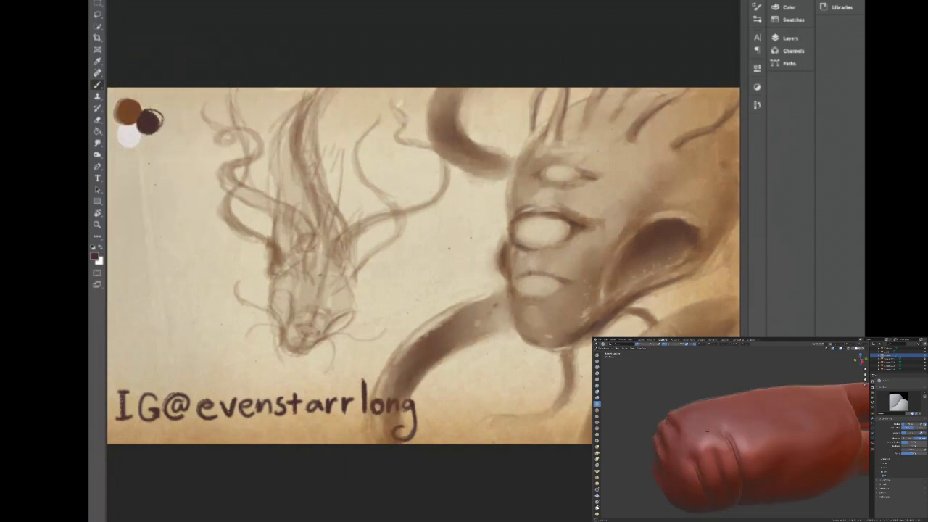
# Erase soft light patches near the top-left blobs and tentacle sketch, and highlight the lowest eye.
pyautogui.press('e')
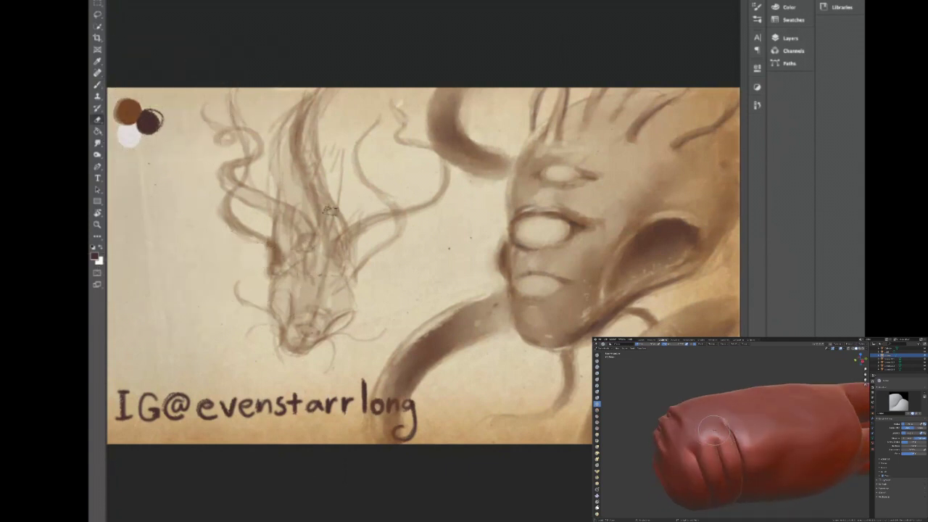
pyautogui.moveTo(181, 139)
pyautogui.mouseDown()
pyautogui.moveTo(141, 98)
pyautogui.moveTo(152, 92)
pyautogui.moveTo(139, 110)
pyautogui.moveTo(144, 129)
pyautogui.moveTo(167, 139)
pyautogui.moveTo(156, 141)
pyautogui.moveTo(158, 79)
pyautogui.moveTo(131, 113)
pyautogui.moveTo(139, 105)
pyautogui.moveTo(153, 151)
pyautogui.moveTo(172, 87)
pyautogui.moveTo(145, 153)
pyautogui.mouseUp()
pyautogui.moveTo(415, 219)
pyautogui.mouseDown()
pyautogui.moveTo(463, 185)
pyautogui.moveTo(452, 255)
pyautogui.moveTo(428, 143)
pyautogui.moveTo(472, 218)
pyautogui.moveTo(438, 261)
pyautogui.moveTo(428, 252)
pyautogui.moveTo(435, 224)
pyautogui.mouseUp()
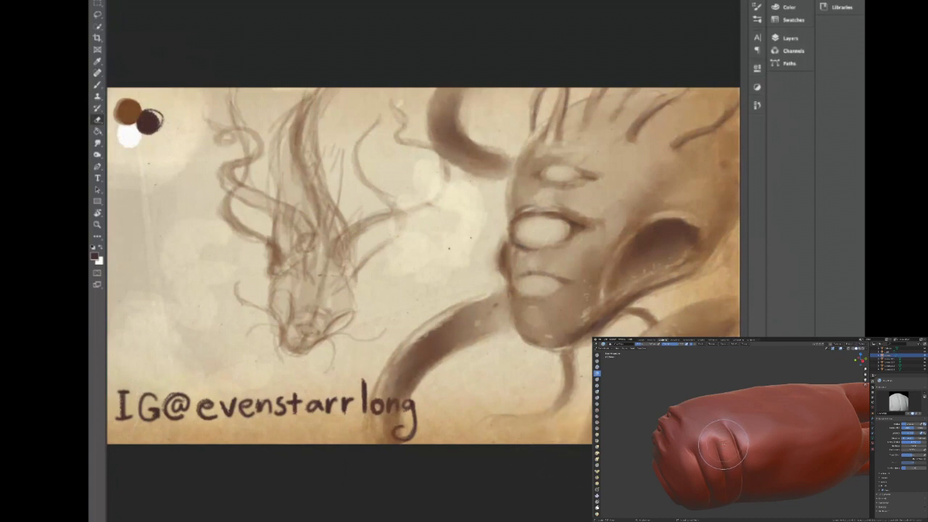
pyautogui.moveTo(545, 290)
pyautogui.mouseDown()
pyautogui.moveTo(551, 284)
pyautogui.moveTo(538, 278)
pyautogui.mouseUp()
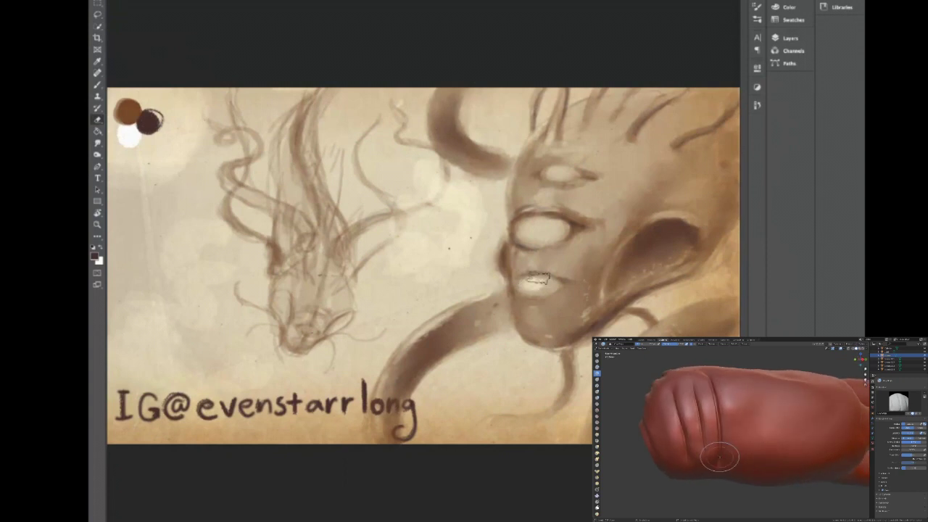
# Sample white from the colour blobs and brighten the middle and top eyes and lower tentacle edge.
pyautogui.moveTo(537, 227); pyautogui.dragTo(533, 227)
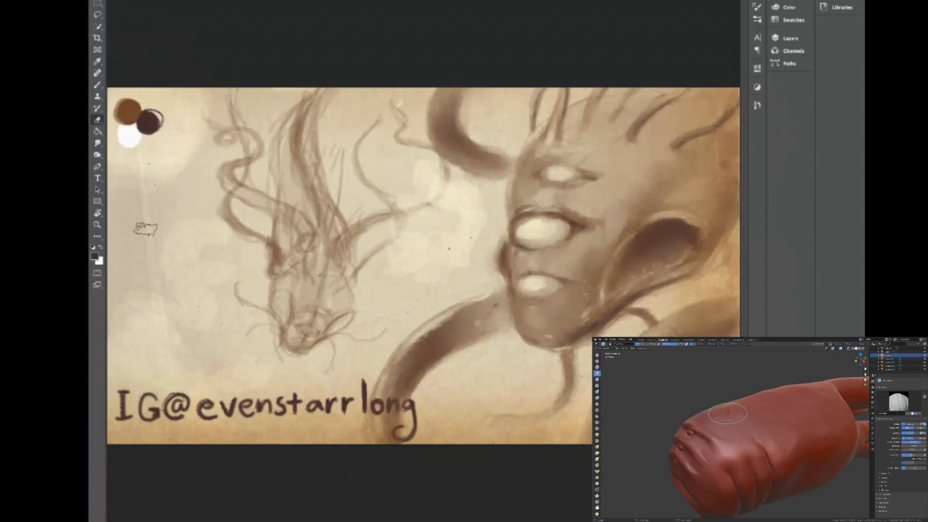
pyautogui.keyDown('alt'); pyautogui.click(139, 135); pyautogui.keyUp('alt')
pyautogui.moveTo(563, 244); pyautogui.dragTo(563, 244)
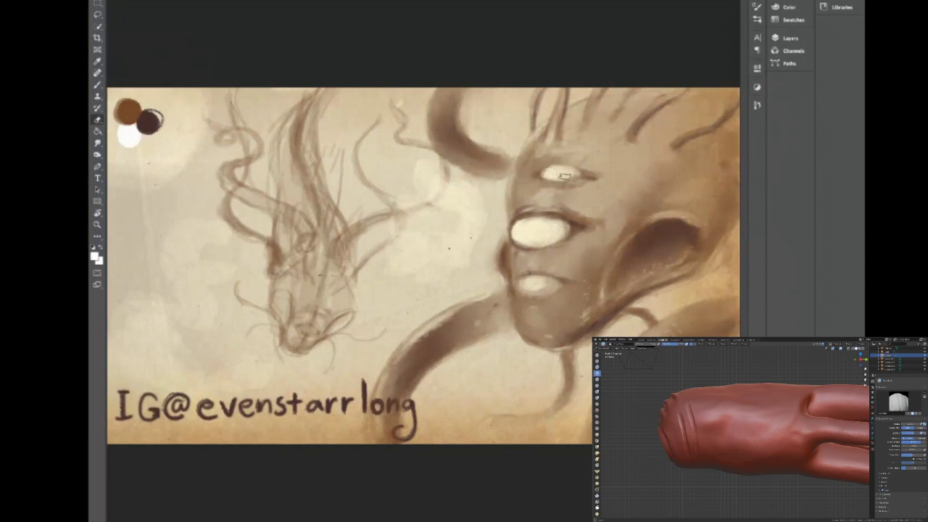
pyautogui.moveTo(558, 171); pyautogui.dragTo(563, 170)
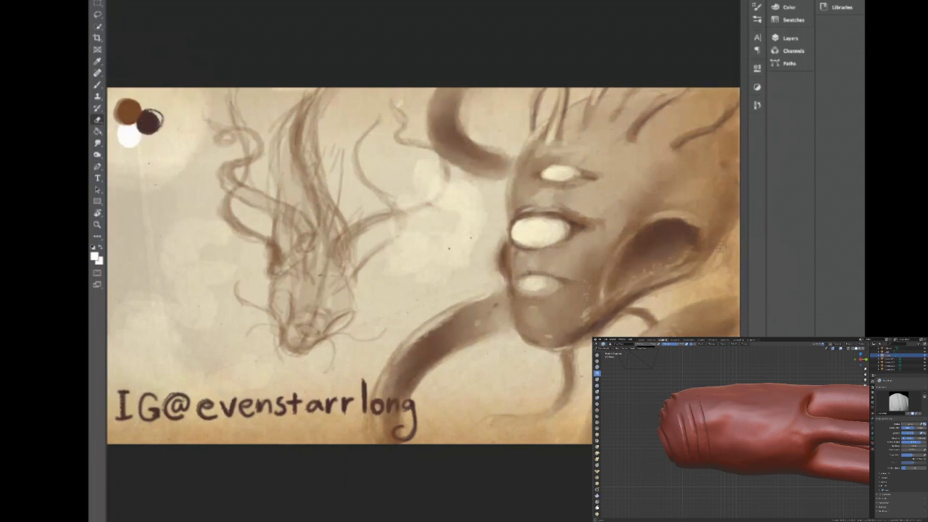
pyautogui.moveTo(443, 296)
pyautogui.mouseDown()
pyautogui.moveTo(423, 333)
pyautogui.moveTo(434, 327)
pyautogui.moveTo(405, 351)
pyautogui.moveTo(472, 306)
pyautogui.moveTo(387, 386)
pyautogui.moveTo(443, 347)
pyautogui.mouseUp()
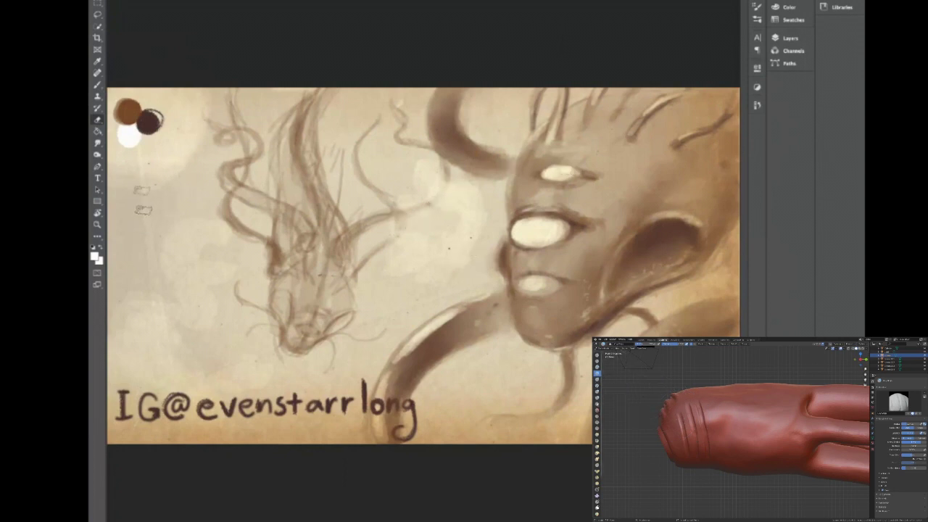
# Smudge the tentacle's white highlight streak, then paint a light highlight along the horn.
pyautogui.click(98, 142)
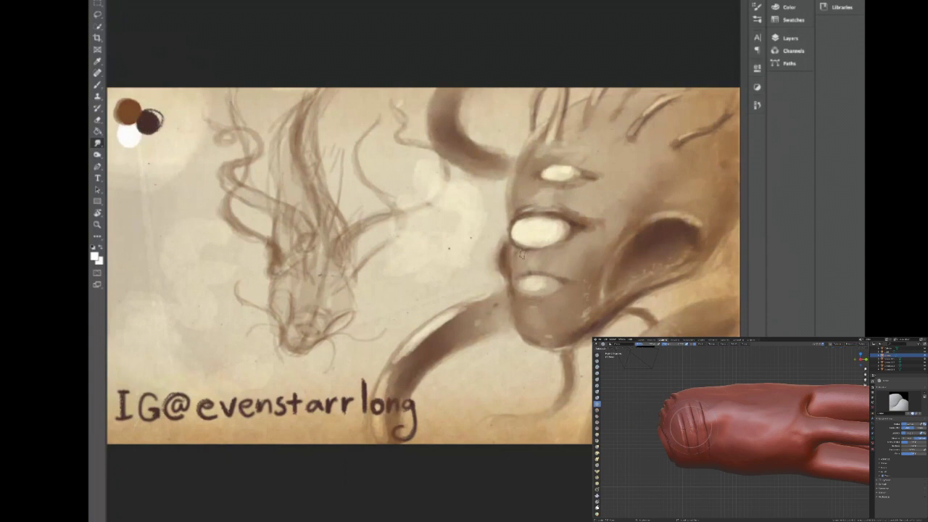
pyautogui.moveTo(422, 343)
pyautogui.mouseDown()
pyautogui.moveTo(410, 348)
pyautogui.moveTo(450, 327)
pyautogui.mouseUp()
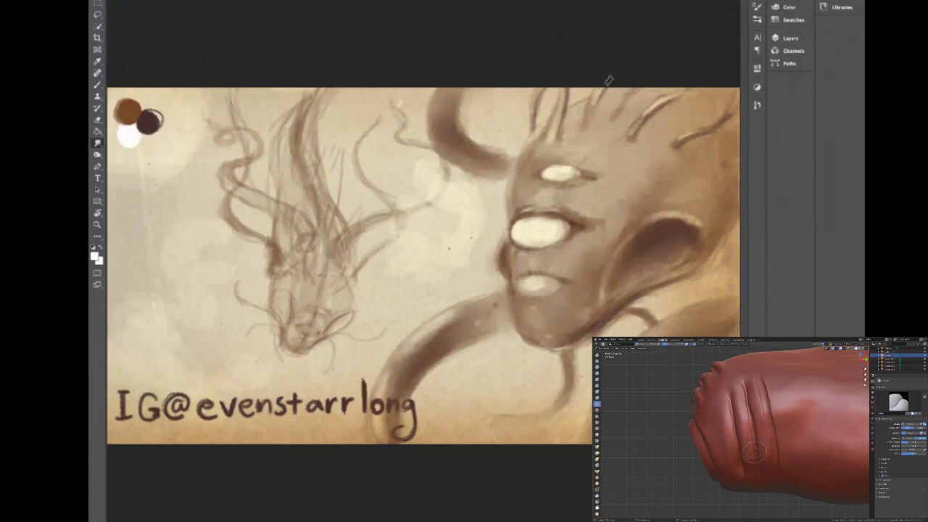
pyautogui.moveTo(642, 122); pyautogui.dragTo(662, 100)
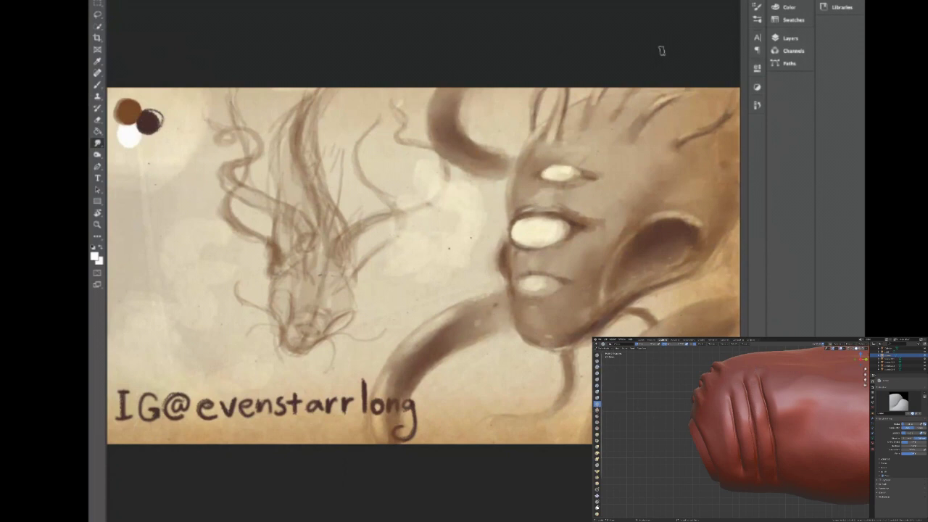
# With a smaller Brush, paint a light highlight along the curving tentacle's upper edge.
pyautogui.press('r')
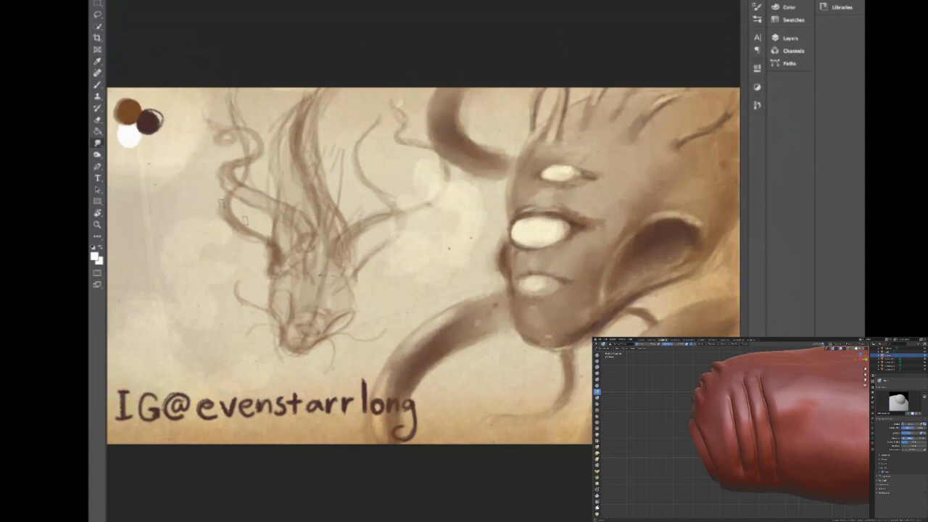
pyautogui.press('b')
pyautogui.press('[')
pyautogui.press('[')
pyautogui.press('[')
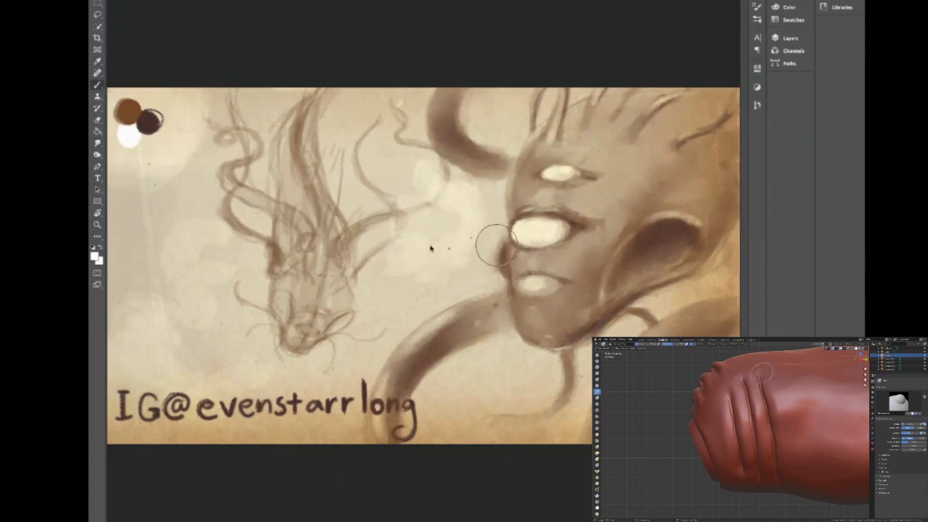
pyautogui.press('space')
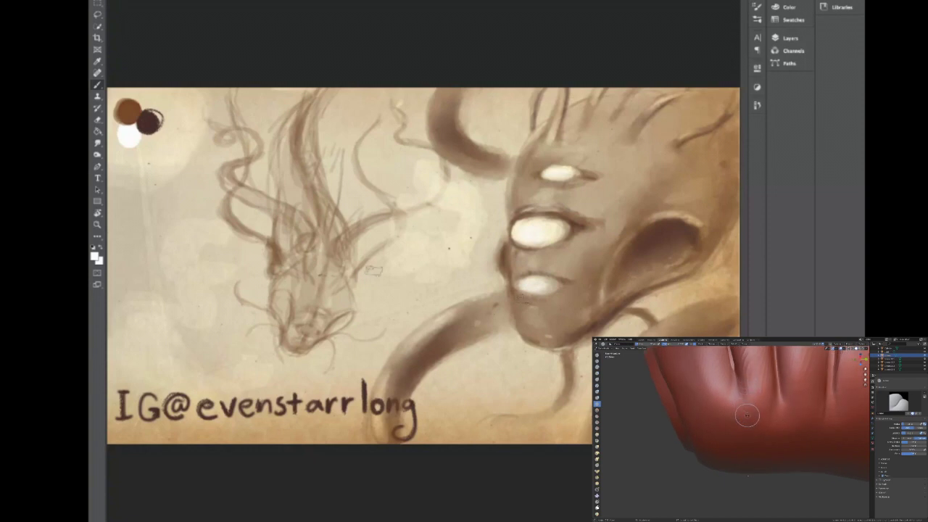
pyautogui.moveTo(413, 342)
pyautogui.mouseDown()
pyautogui.moveTo(456, 310)
pyautogui.moveTo(405, 350)
pyautogui.moveTo(441, 327)
pyautogui.mouseUp()
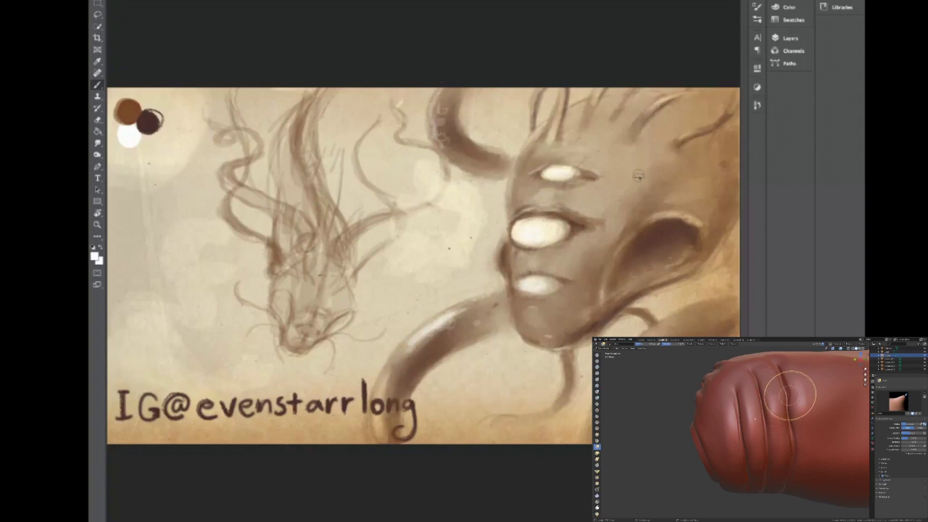
# Sample dark brown and brush it over the tentacle's highlight and lower-left edge.
pyautogui.click(148, 121)
pyautogui.press('b')
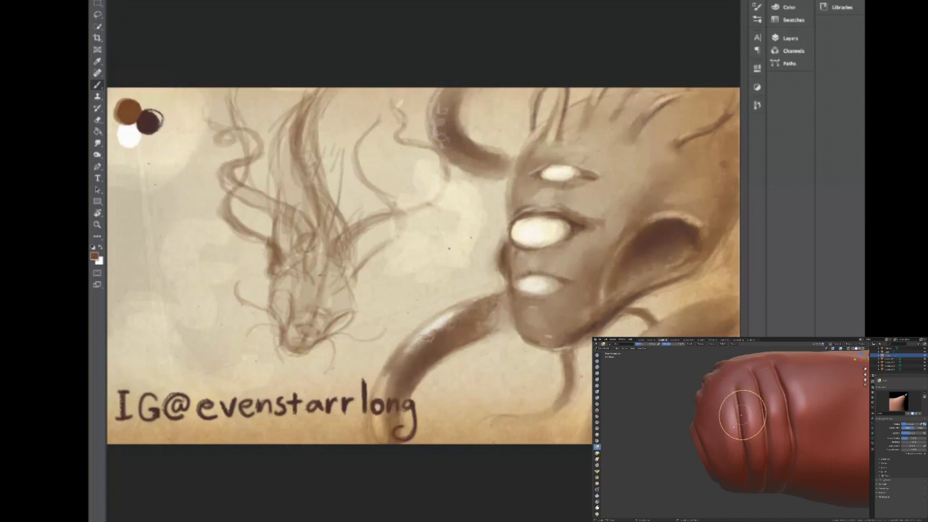
pyautogui.moveTo(413, 371); pyautogui.dragTo(458, 314)
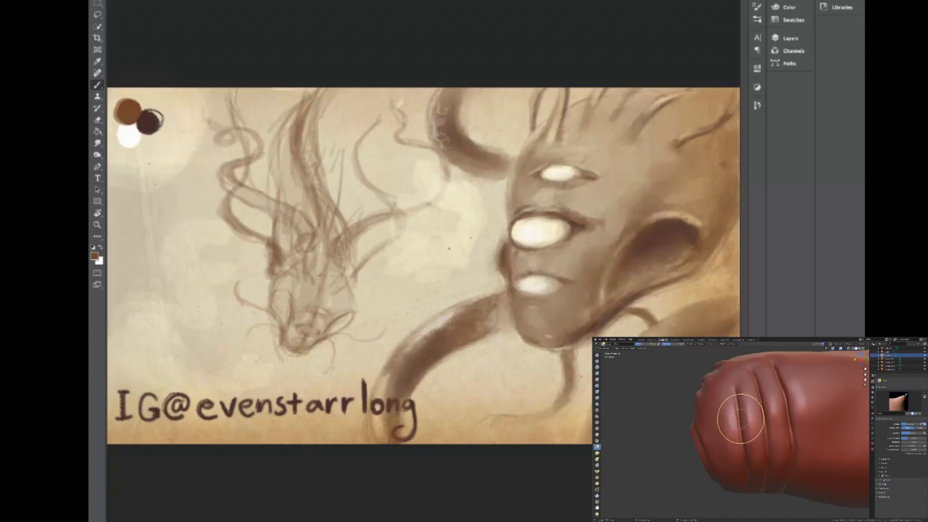
pyautogui.moveTo(409, 351); pyautogui.dragTo(386, 442)
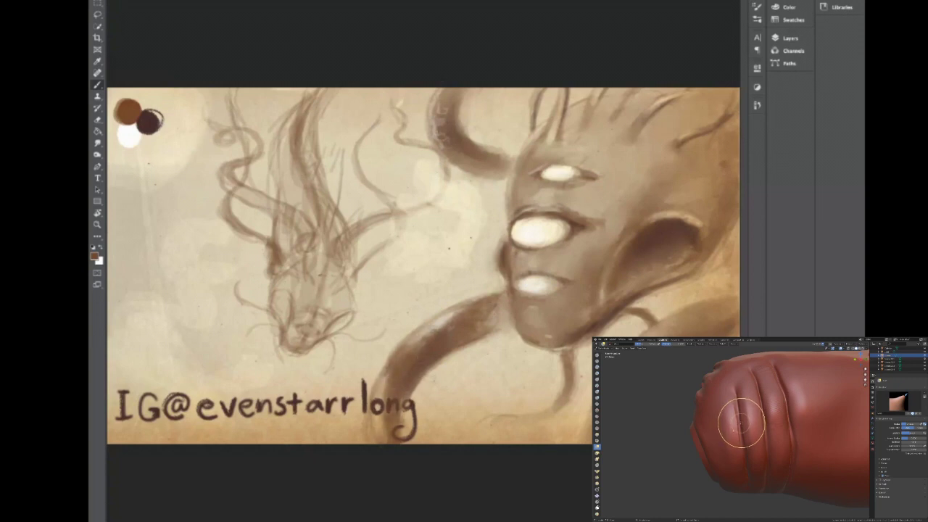
# Brush a darker stroke down the tentacle's left edge.
pyautogui.moveTo(375, 369); pyautogui.dragTo(371, 429)
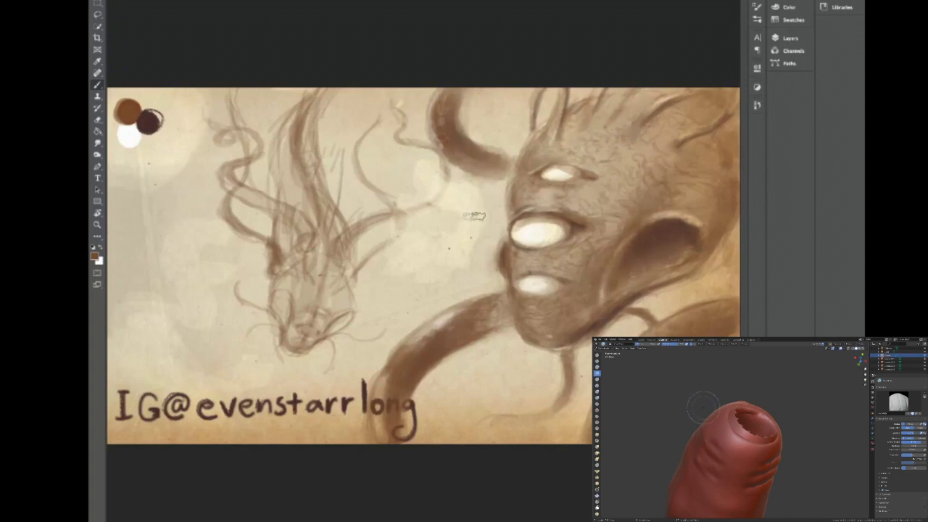
# Paint a white cheek highlight and darker shadow strokes into the cheek and ear hollow.
pyautogui.press('x')
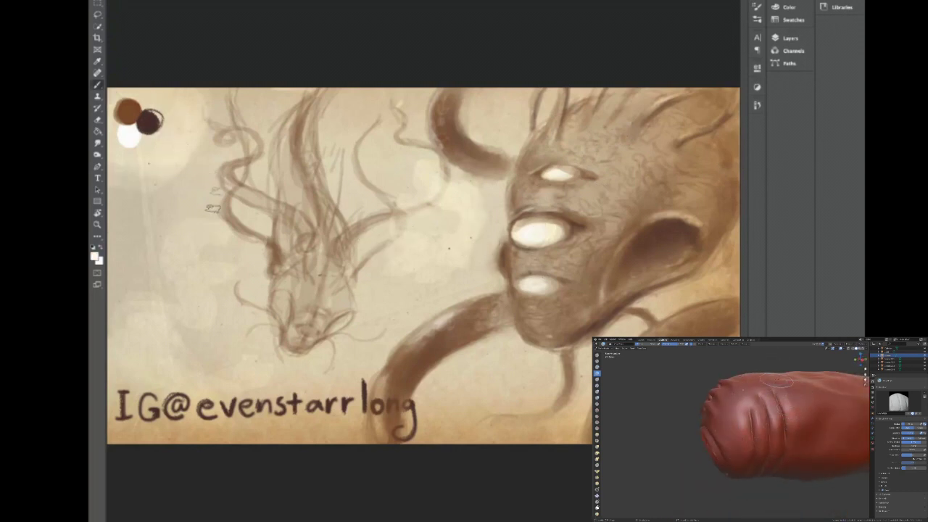
pyautogui.keyDown('alt'); pyautogui.click(130, 111); pyautogui.keyUp('alt')
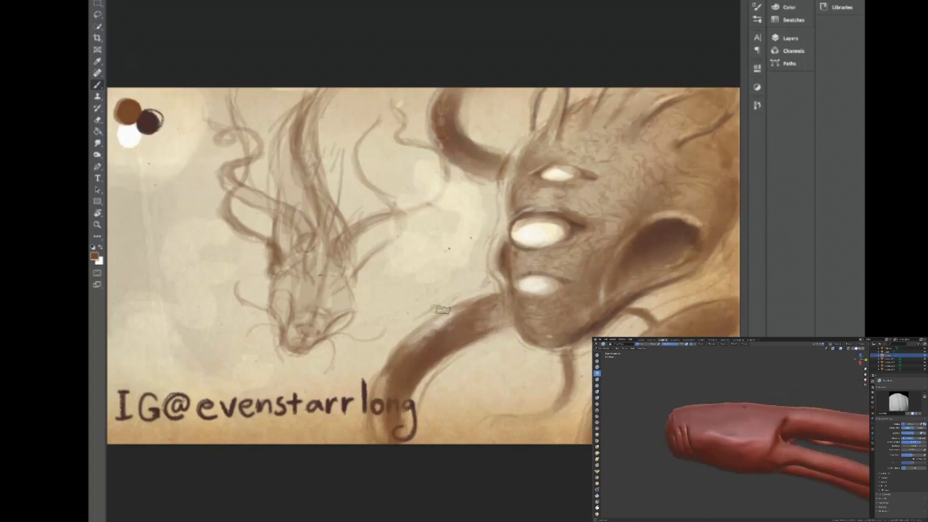
pyautogui.keyDown('alt'); pyautogui.click(132, 133); pyautogui.keyUp('alt')
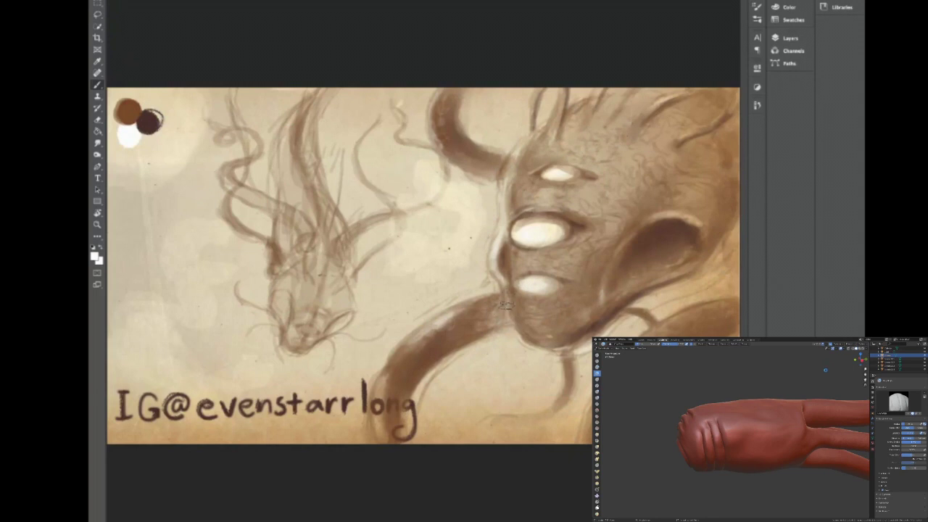
pyautogui.moveTo(591, 298)
pyautogui.mouseDown()
pyautogui.moveTo(603, 265)
pyautogui.moveTo(600, 301)
pyautogui.moveTo(612, 246)
pyautogui.mouseUp()
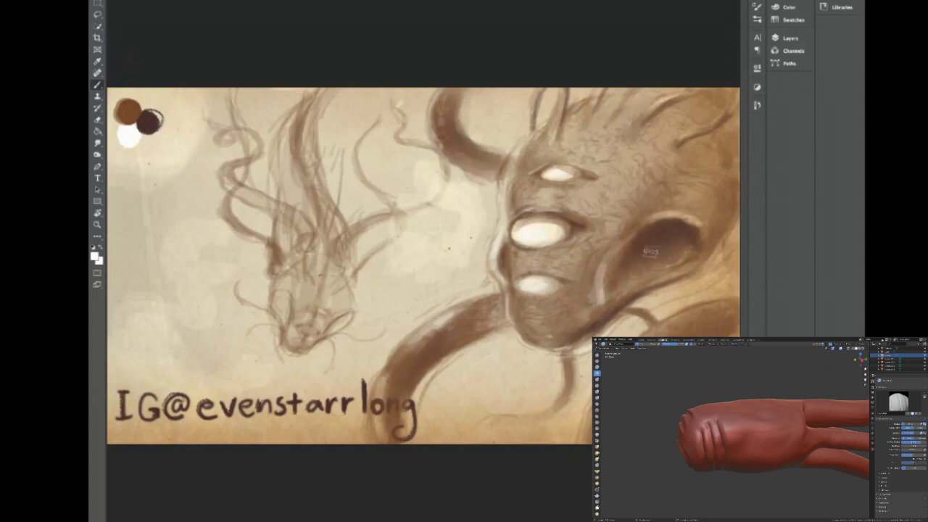
pyautogui.moveTo(665, 263)
pyautogui.mouseDown()
pyautogui.moveTo(647, 269)
pyautogui.moveTo(660, 225)
pyautogui.mouseUp()
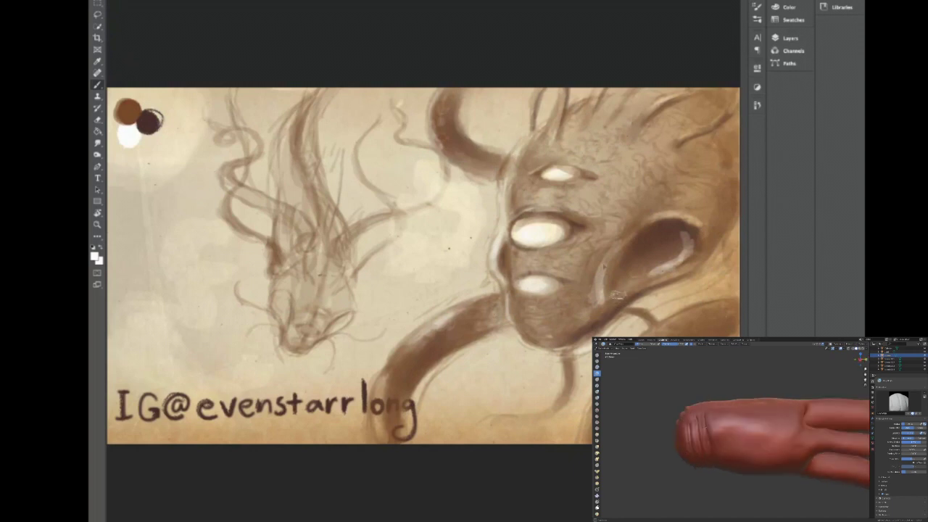
pyautogui.moveTo(684, 235)
pyautogui.mouseDown()
pyautogui.moveTo(661, 266)
pyautogui.moveTo(689, 239)
pyautogui.mouseUp()
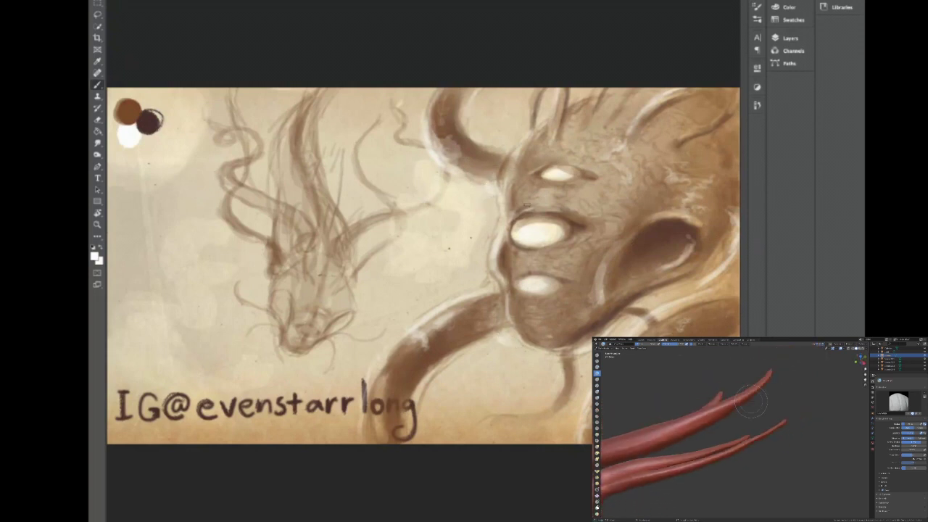
# Sample white from the eye and dab three small teeth along the jaw.
pyautogui.press('r')
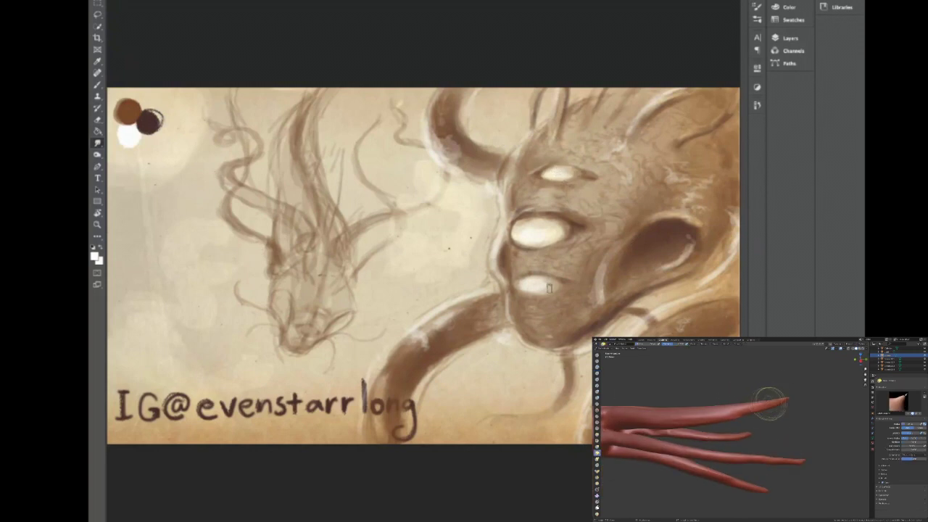
pyautogui.keyDown('alt'); pyautogui.click(128, 111); pyautogui.keyUp('alt')
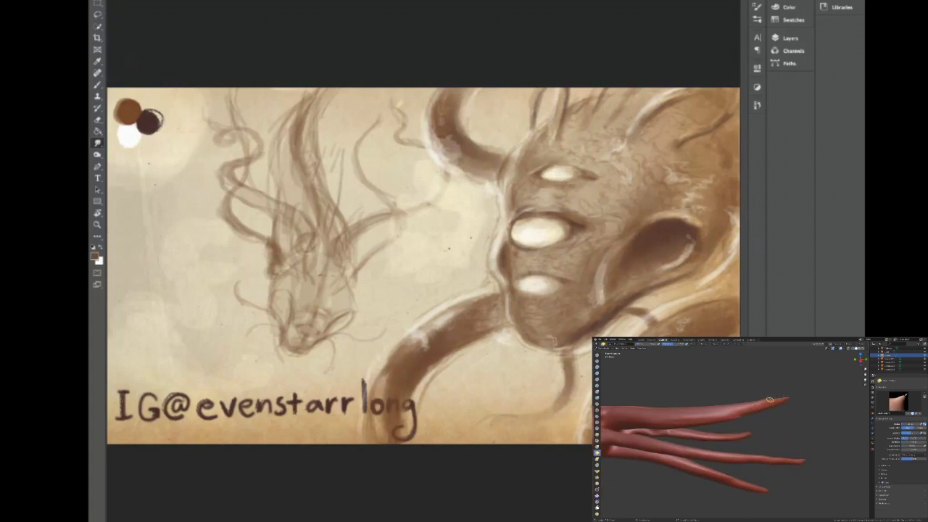
pyautogui.press('b')
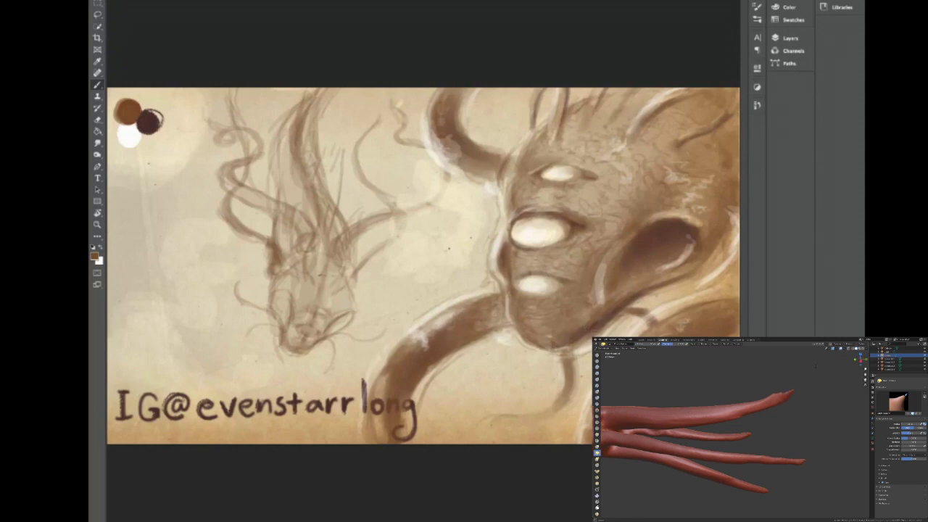
pyautogui.keyDown('alt'); pyautogui.click(535, 233); pyautogui.keyUp('alt')
pyautogui.click(571, 343)
pyautogui.click(587, 330)
pyautogui.click(616, 310)
# Sample dark brown and paint pupils into the middle and lower eyes.
pyautogui.keyDown('alt'); pyautogui.click(149, 121); pyautogui.keyUp('alt')
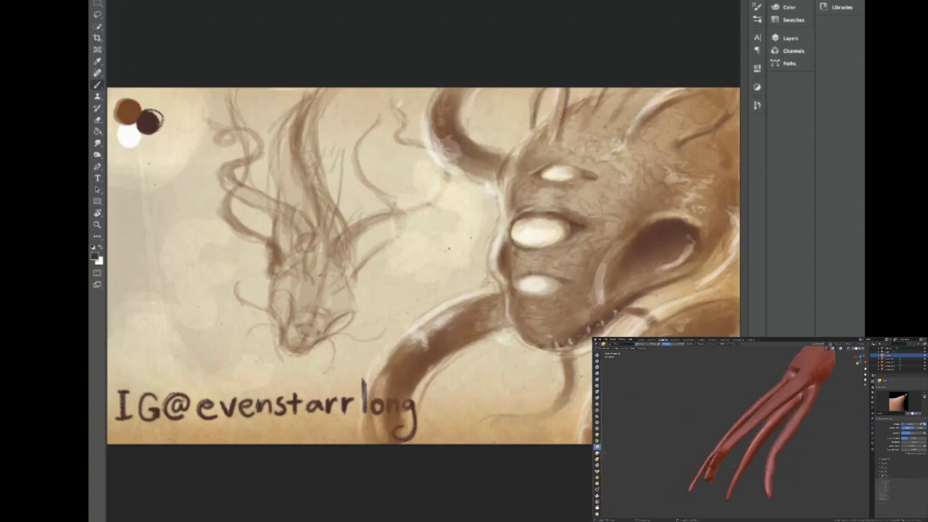
pyautogui.keyDown('alt'); pyautogui.click(145, 113); pyautogui.keyUp('alt')
pyautogui.moveTo(536, 234); pyautogui.dragTo(534, 234)
pyautogui.click(532, 285)
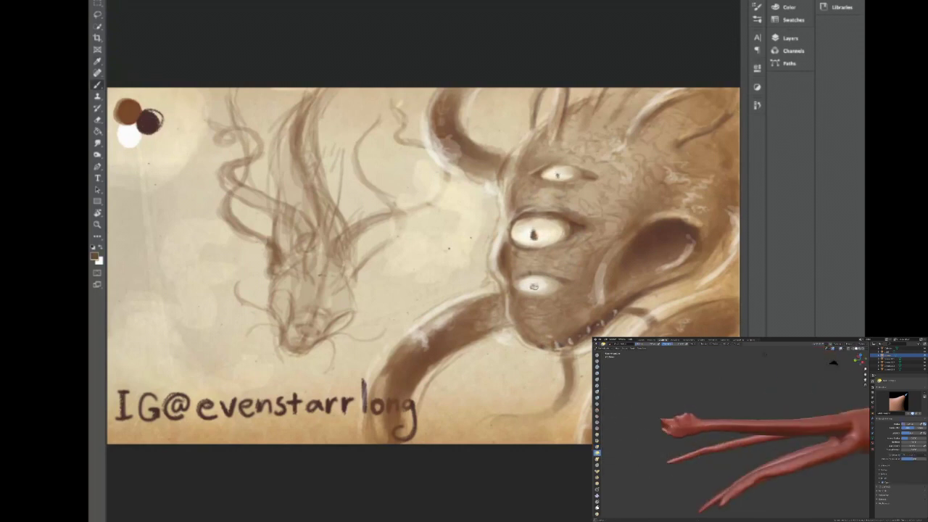
# Soften the middle eye's pupil and paint a dark pupil in the upper eye.
pyautogui.click(97, 143)
pyautogui.moveTo(533, 231); pyautogui.dragTo(536, 236)
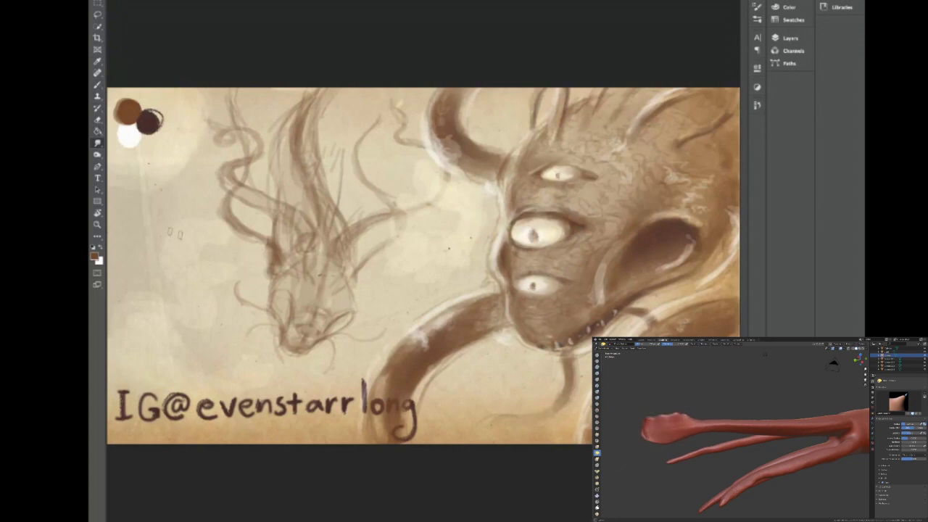
pyautogui.scroll(3, 511, 242)
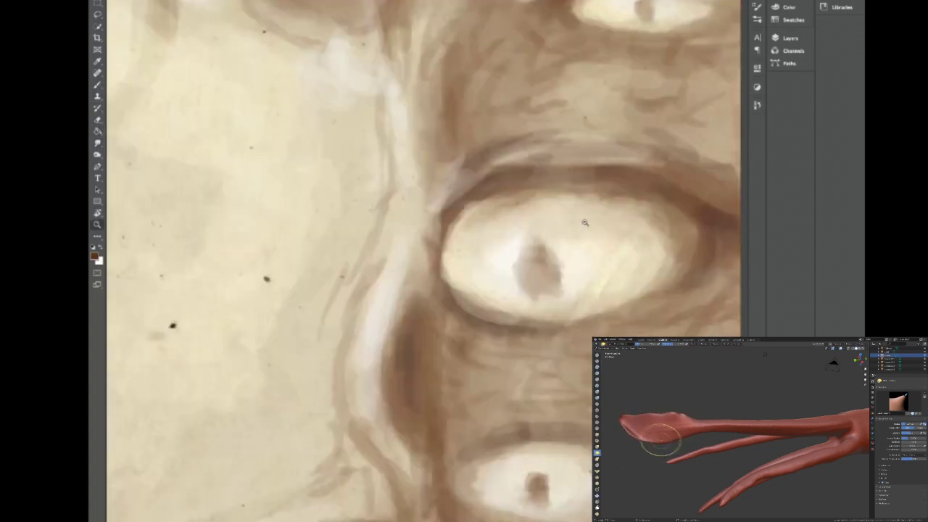
pyautogui.press('b')
pyautogui.moveTo(416, 45)
pyautogui.mouseDown()
pyautogui.moveTo(421, 73)
pyautogui.moveTo(417, 45)
pyautogui.mouseUp()
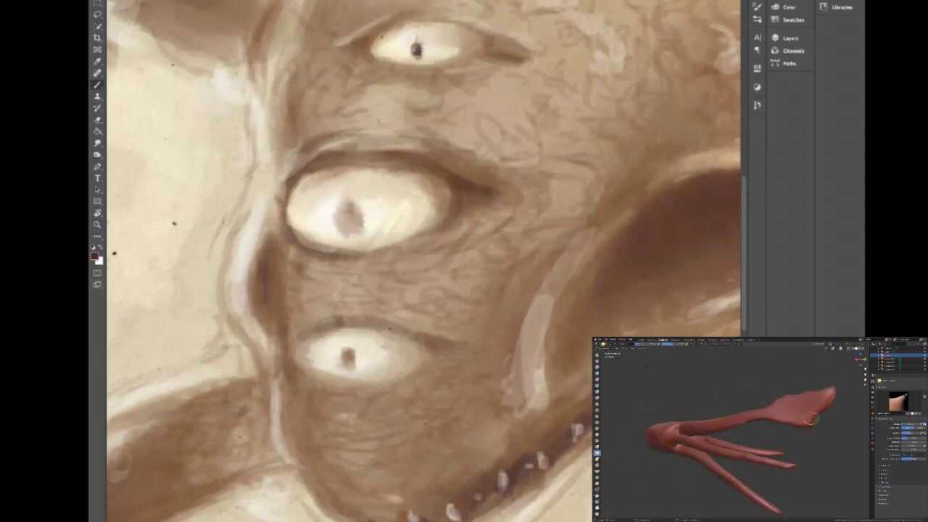
# Reshape the middle eye's pupil and corner, add a dark eyelid line over the lower eye, and fit the view.
pyautogui.moveTo(346, 214); pyautogui.dragTo(348, 175)
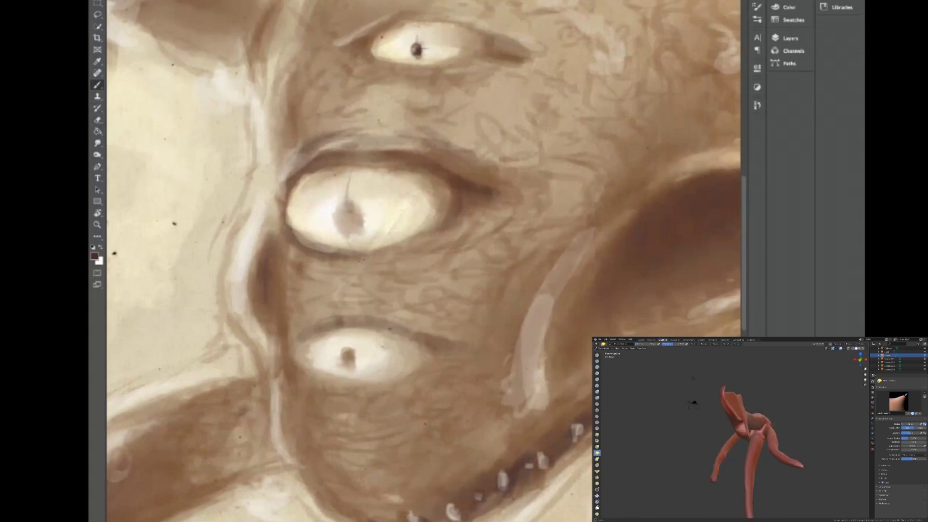
pyautogui.moveTo(347, 217); pyautogui.dragTo(349, 220)
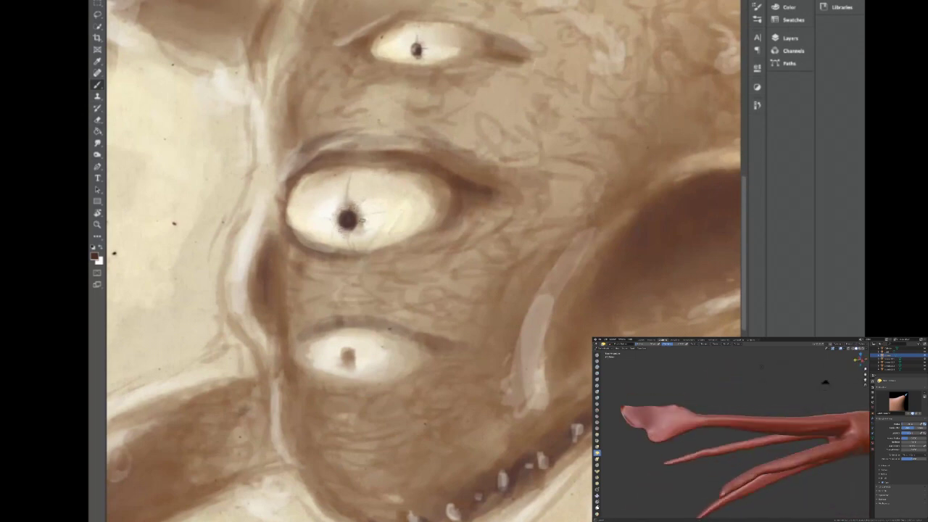
pyautogui.moveTo(459, 195); pyautogui.dragTo(474, 193)
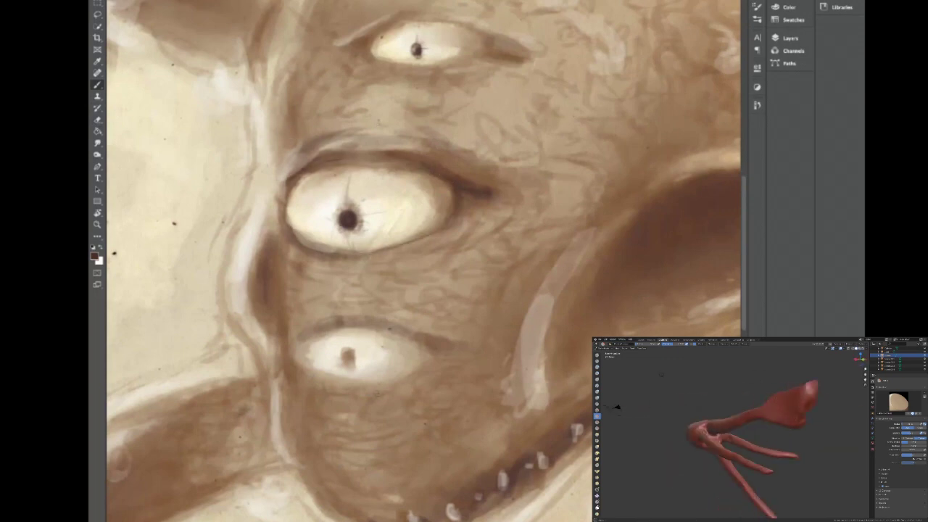
pyautogui.moveTo(443, 347); pyautogui.dragTo(395, 331)
pyautogui.moveTo(311, 341)
pyautogui.mouseDown()
pyautogui.moveTo(293, 352)
pyautogui.moveTo(346, 357)
pyautogui.mouseUp()
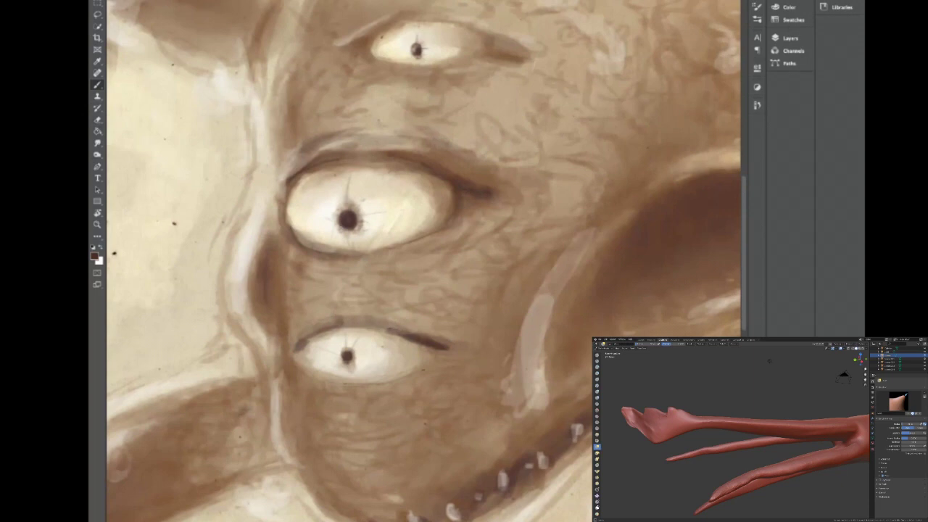
pyautogui.press('x')
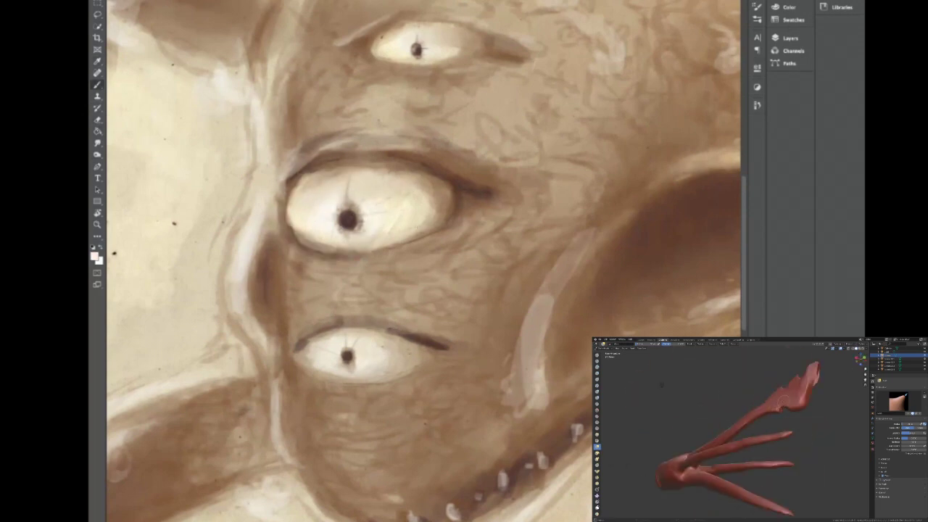
pyautogui.hotkey('ctrl', '0')
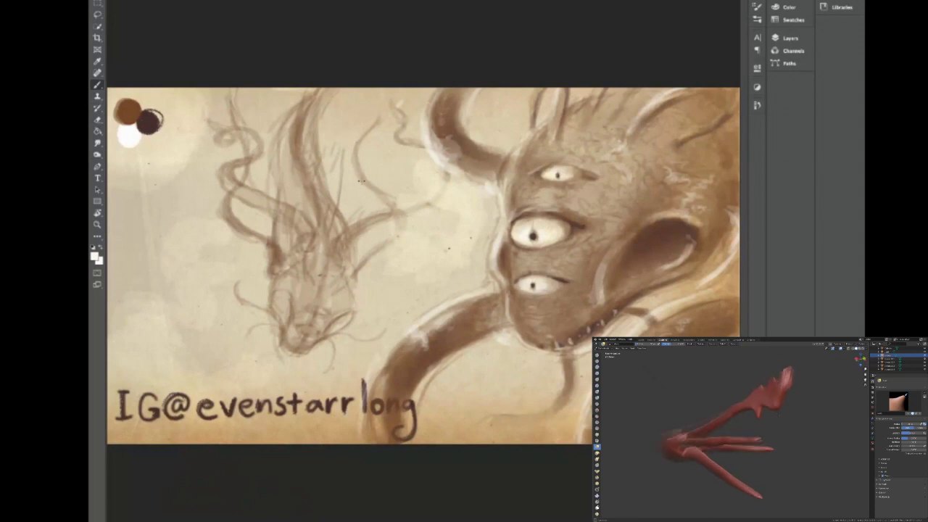
# Sample dark brown and smudge-blend the lower tentacle and head shading with a smaller brush.
pyautogui.press('alt')
pyautogui.keyDown('alt'); pyautogui.click(154, 118); pyautogui.keyUp('alt')
pyautogui.click(98, 143)
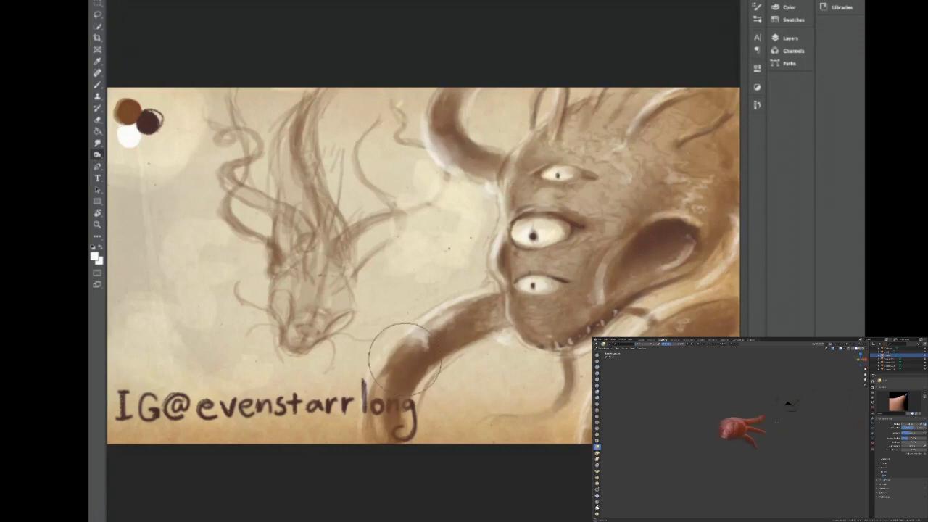
pyautogui.moveTo(442, 356)
pyautogui.mouseDown()
pyautogui.moveTo(445, 338)
pyautogui.moveTo(456, 335)
pyautogui.mouseUp()
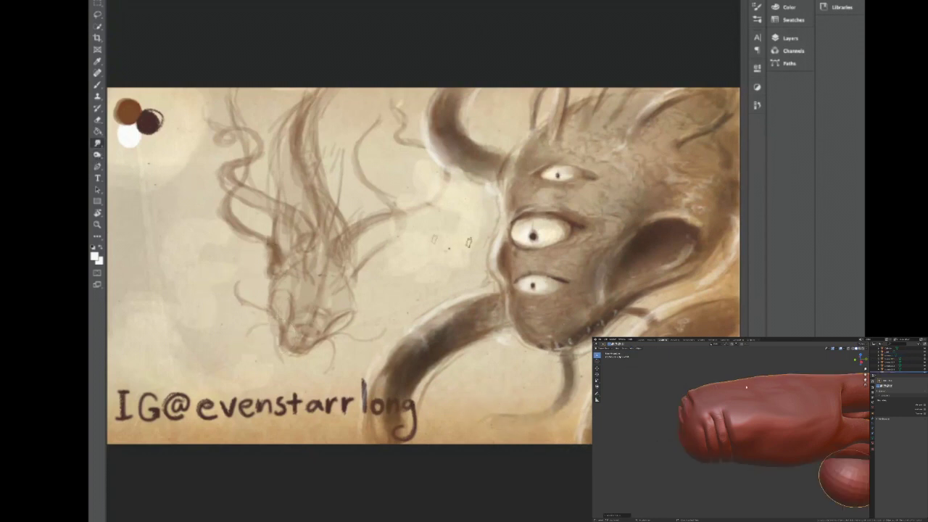
pyautogui.click(100, 155)
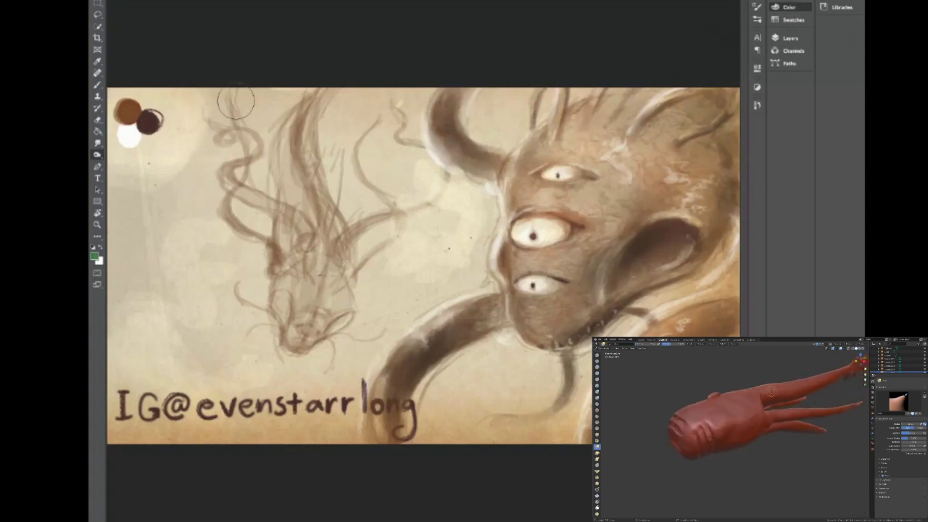
# Paint green over the head, upper cheek, lower tentacle and lower face.
pyautogui.press('b')
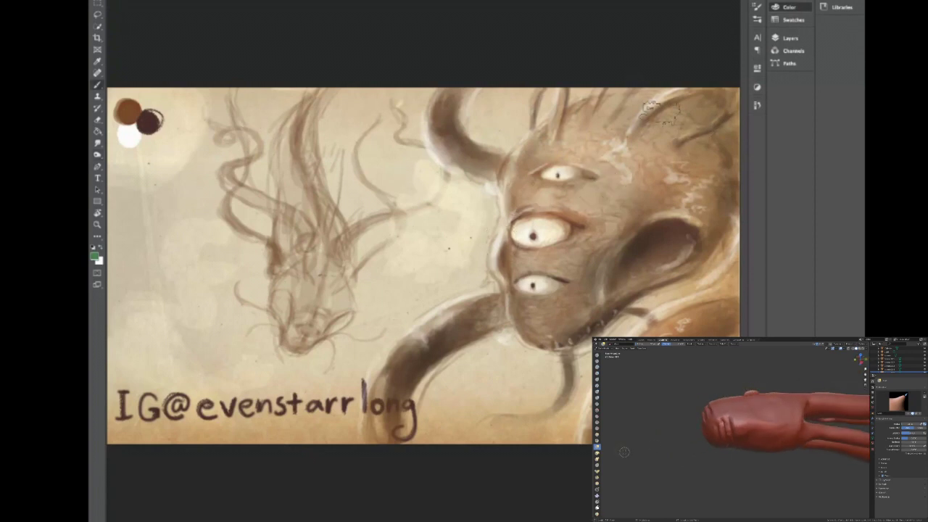
pyautogui.click(789, 37)
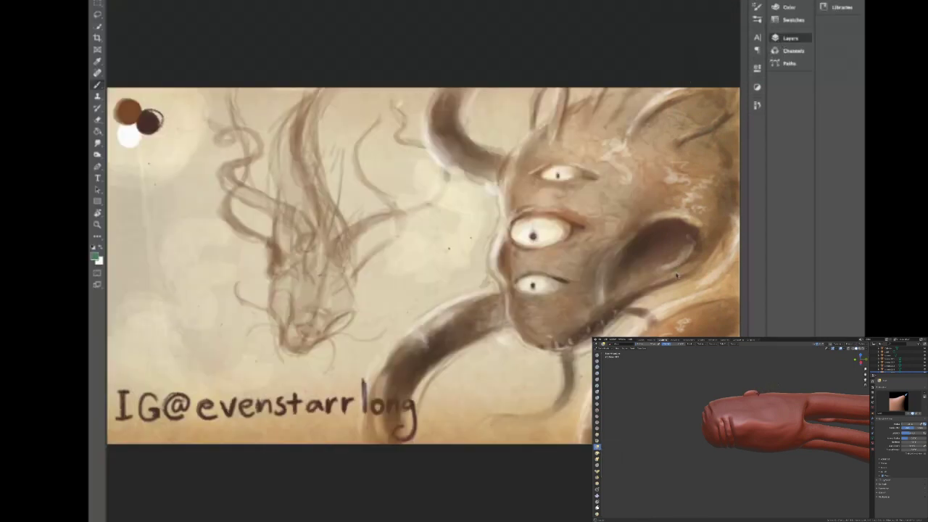
pyautogui.moveTo(602, 109)
pyautogui.mouseDown()
pyautogui.moveTo(598, 171)
pyautogui.moveTo(613, 159)
pyautogui.moveTo(622, 185)
pyautogui.moveTo(609, 156)
pyautogui.moveTo(623, 105)
pyautogui.moveTo(605, 174)
pyautogui.moveTo(511, 224)
pyautogui.moveTo(500, 148)
pyautogui.moveTo(550, 218)
pyautogui.moveTo(590, 204)
pyautogui.moveTo(540, 262)
pyautogui.moveTo(554, 284)
pyautogui.mouseUp()
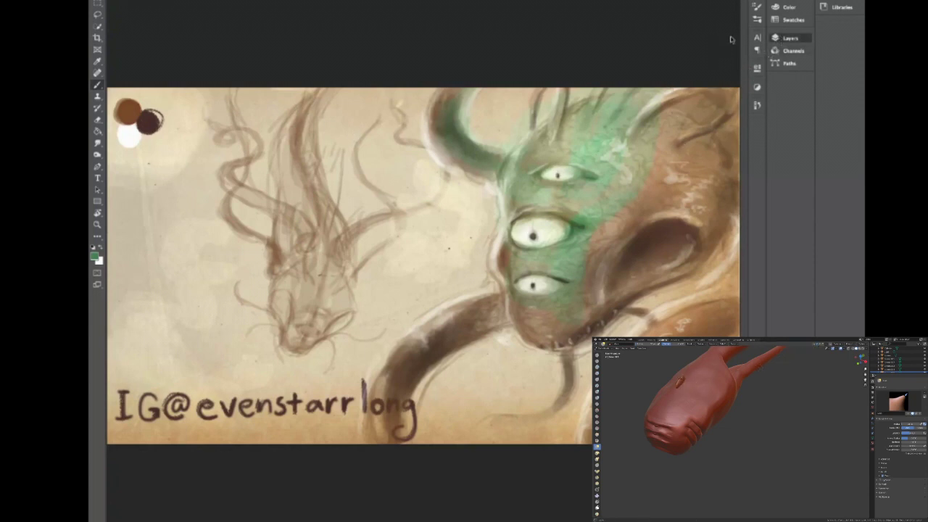
pyautogui.moveTo(612, 132)
pyautogui.mouseDown()
pyautogui.moveTo(632, 125)
pyautogui.moveTo(645, 169)
pyautogui.moveTo(598, 233)
pyautogui.moveTo(601, 165)
pyautogui.moveTo(572, 152)
pyautogui.mouseUp()
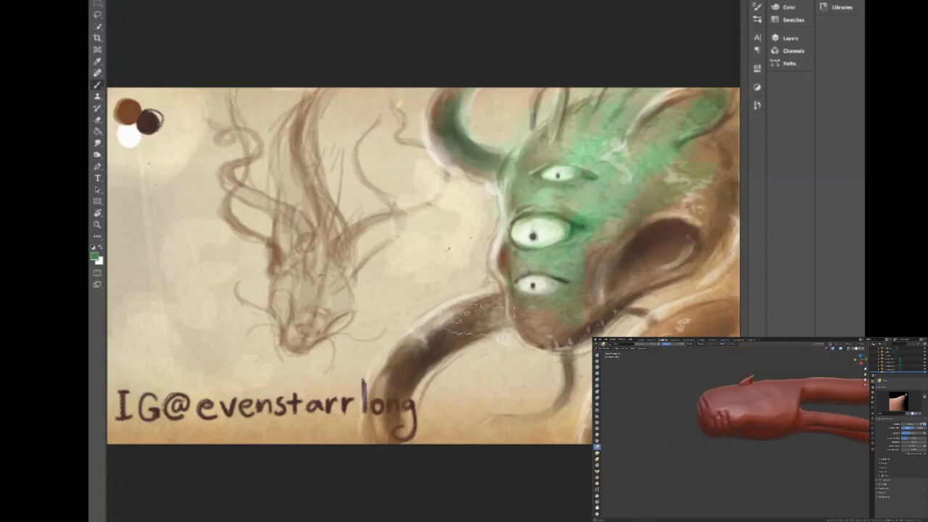
pyautogui.moveTo(392, 415)
pyautogui.mouseDown()
pyautogui.moveTo(436, 318)
pyautogui.moveTo(433, 455)
pyautogui.moveTo(446, 333)
pyautogui.mouseUp()
pyautogui.moveTo(652, 293)
pyautogui.mouseDown()
pyautogui.moveTo(674, 312)
pyautogui.moveTo(695, 301)
pyautogui.mouseUp()
pyautogui.moveTo(581, 417)
pyautogui.mouseDown()
pyautogui.moveTo(635, 216)
pyautogui.moveTo(584, 256)
pyautogui.moveTo(588, 297)
pyautogui.mouseUp()
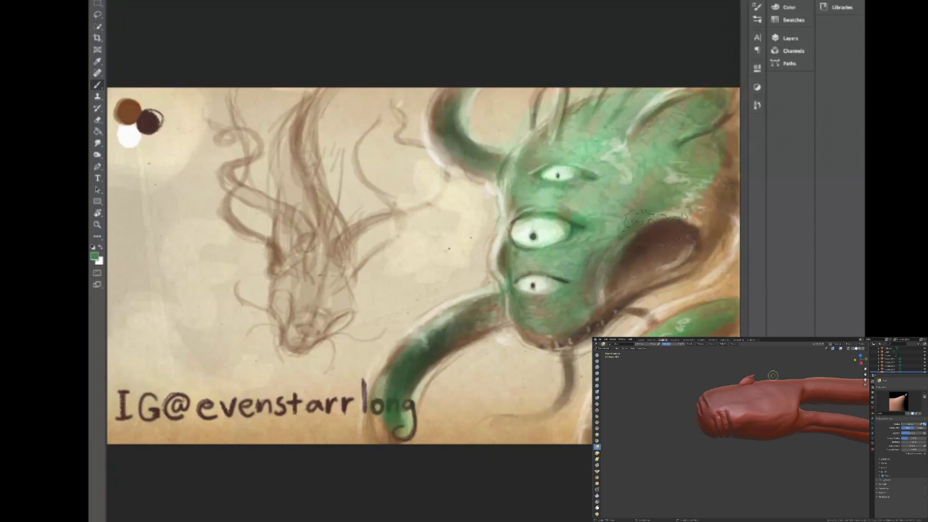
# Lighten the mouth with brown and shade the mouth, cheek and jaw blue-grey.
pyautogui.moveTo(638, 228)
pyautogui.mouseDown()
pyautogui.moveTo(689, 226)
pyautogui.moveTo(663, 236)
pyautogui.mouseUp()
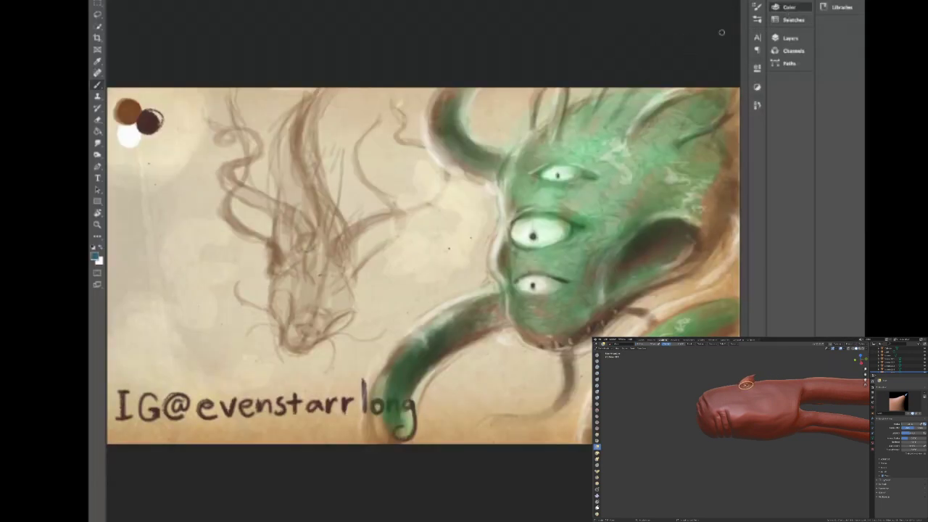
pyautogui.moveTo(630, 279)
pyautogui.mouseDown()
pyautogui.moveTo(663, 267)
pyautogui.moveTo(641, 265)
pyautogui.moveTo(632, 277)
pyautogui.moveTo(699, 232)
pyautogui.moveTo(736, 192)
pyautogui.moveTo(652, 277)
pyautogui.moveTo(677, 292)
pyautogui.moveTo(601, 315)
pyautogui.mouseUp()
pyautogui.moveTo(540, 304)
pyautogui.mouseDown()
pyautogui.moveTo(599, 293)
pyautogui.moveTo(513, 330)
pyautogui.moveTo(491, 312)
pyautogui.moveTo(462, 315)
pyautogui.moveTo(408, 395)
pyautogui.moveTo(449, 366)
pyautogui.mouseUp()
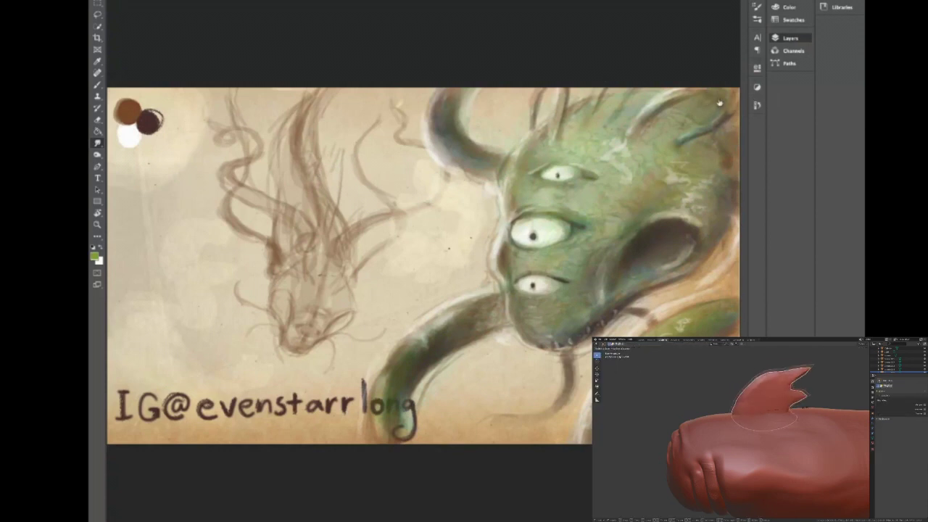
pyautogui.press('h')
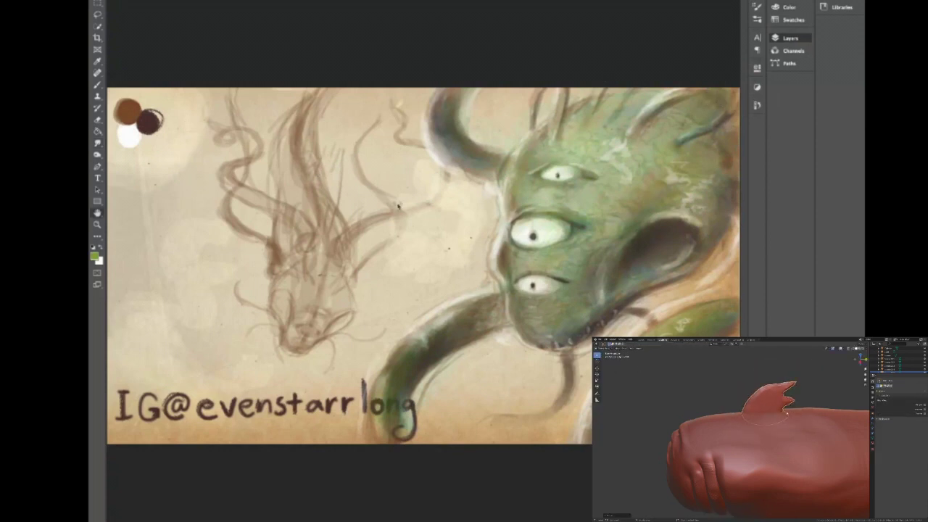
pyautogui.press('r')
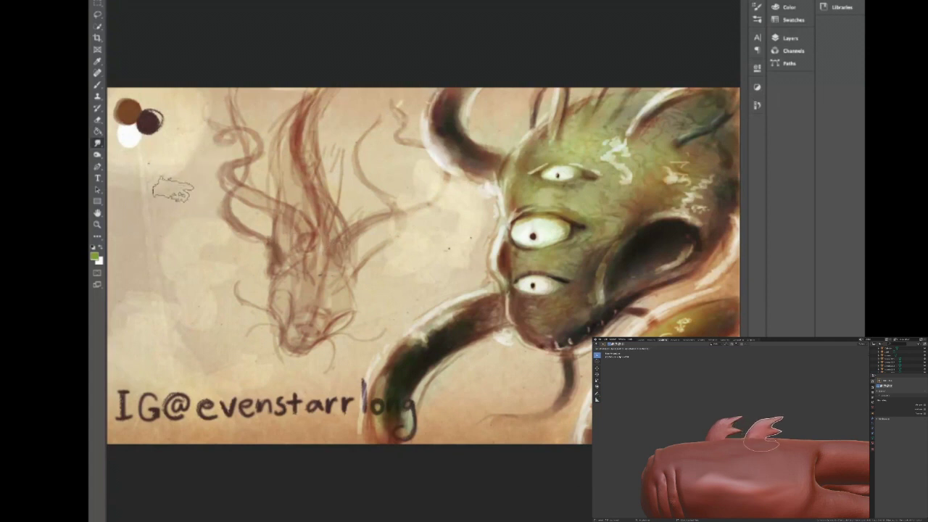
pyautogui.keyDown('alt'); pyautogui.click(150, 120); pyautogui.keyUp('alt')
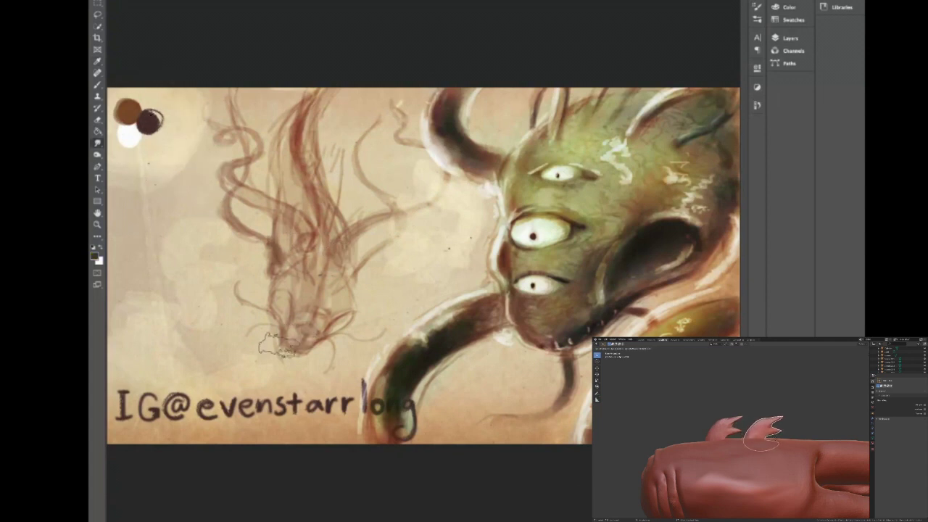
# Lasso a background patch, move it beside the tentacle sketch, and smudge the strokes around the tentacle.
pyautogui.press('b')
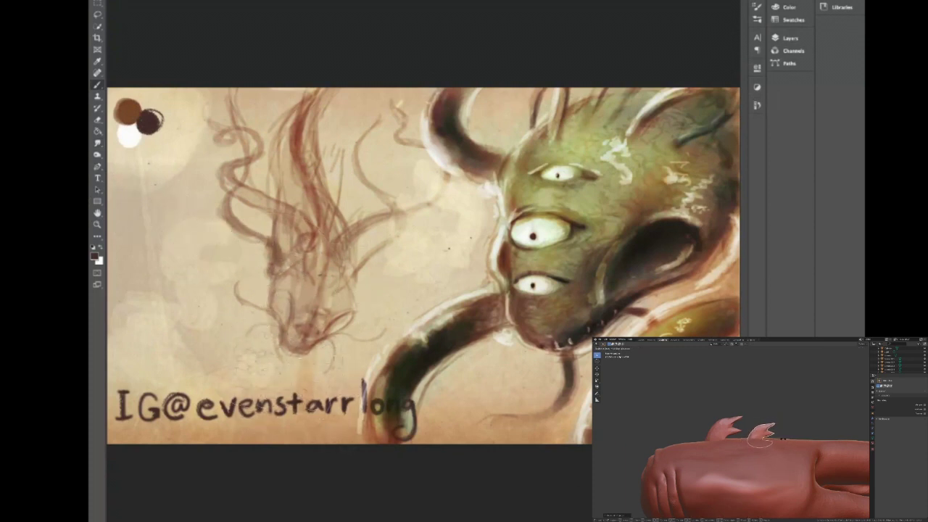
pyautogui.moveTo(110, 261); pyautogui.dragTo(110, 298)
pyautogui.moveTo(165, 280)
pyautogui.mouseDown()
pyautogui.moveTo(232, 282)
pyautogui.moveTo(171, 175)
pyautogui.moveTo(181, 170)
pyautogui.moveTo(174, 391)
pyautogui.moveTo(159, 297)
pyautogui.moveTo(300, 483)
pyautogui.moveTo(623, 463)
pyautogui.moveTo(616, 450)
pyautogui.moveTo(502, 393)
pyautogui.moveTo(500, 424)
pyautogui.moveTo(718, 370)
pyautogui.moveTo(500, 406)
pyautogui.moveTo(413, 272)
pyautogui.moveTo(217, 348)
pyautogui.moveTo(181, 203)
pyautogui.moveTo(145, 188)
pyautogui.moveTo(134, 123)
pyautogui.moveTo(98, 108)
pyautogui.mouseUp()
pyautogui.click(99, 142)
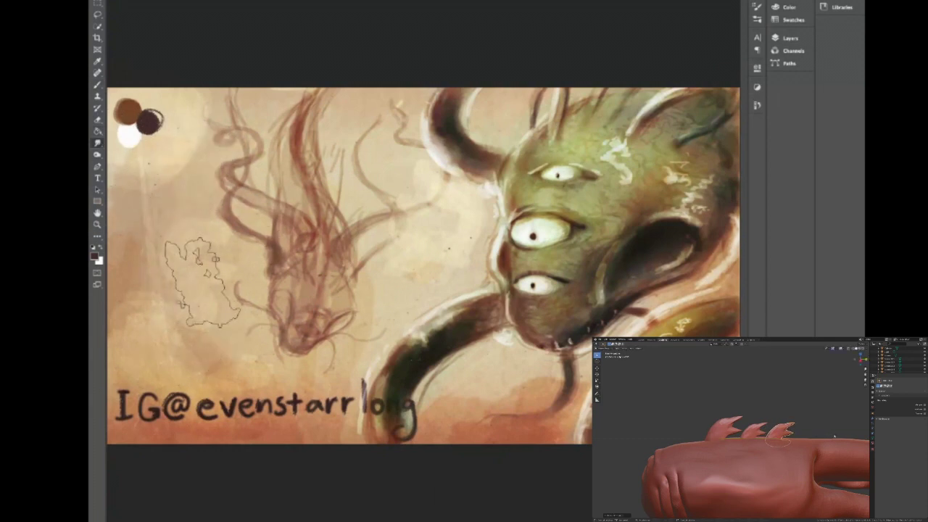
pyautogui.moveTo(481, 406)
pyautogui.mouseDown()
pyautogui.moveTo(435, 345)
pyautogui.moveTo(507, 377)
pyautogui.moveTo(565, 376)
pyautogui.mouseUp()
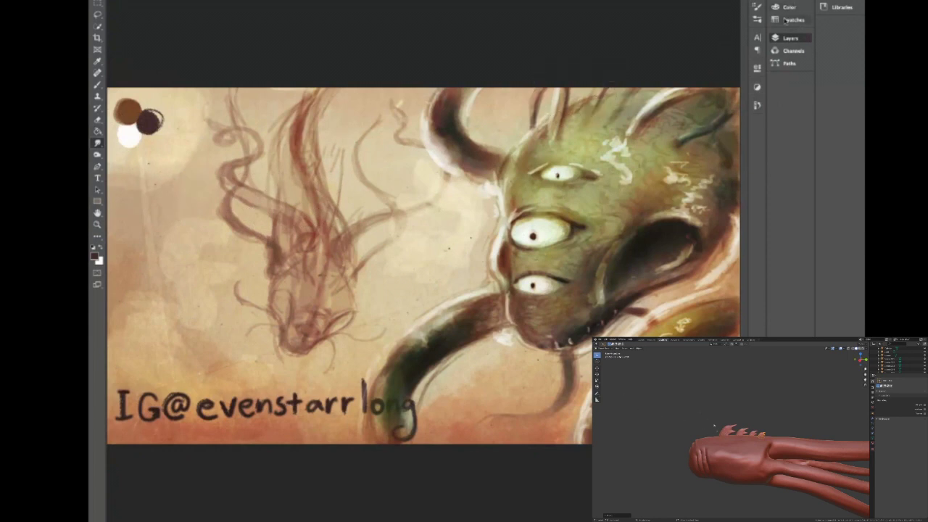
pyautogui.press('b')
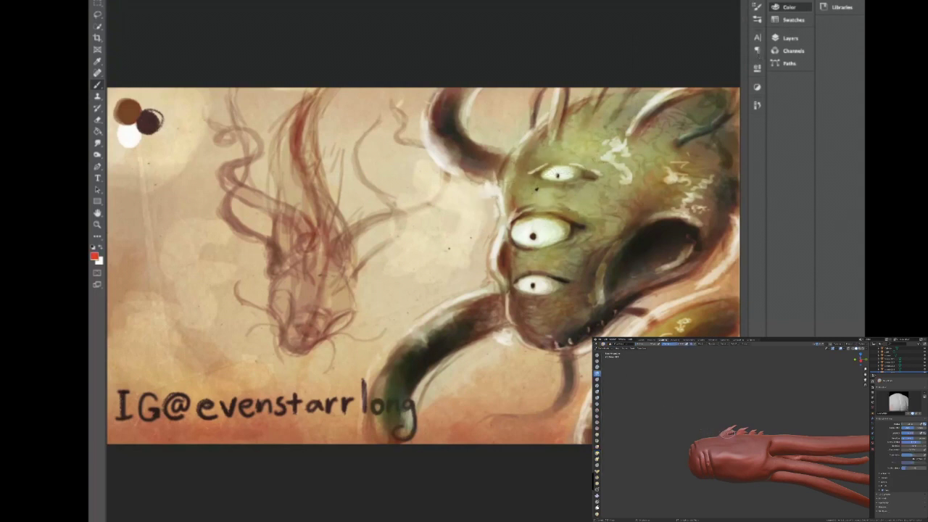
# Paint over the middle eye and step through its orange, yellow and blue iris versions.
pyautogui.moveTo(541, 213)
pyautogui.mouseDown()
pyautogui.moveTo(493, 221)
pyautogui.moveTo(544, 229)
pyautogui.mouseUp()
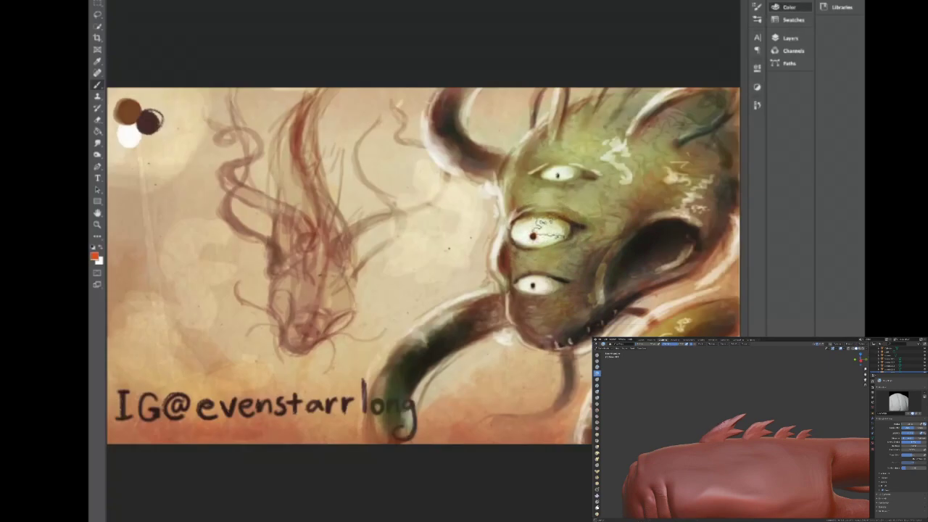
pyautogui.click(790, 37)
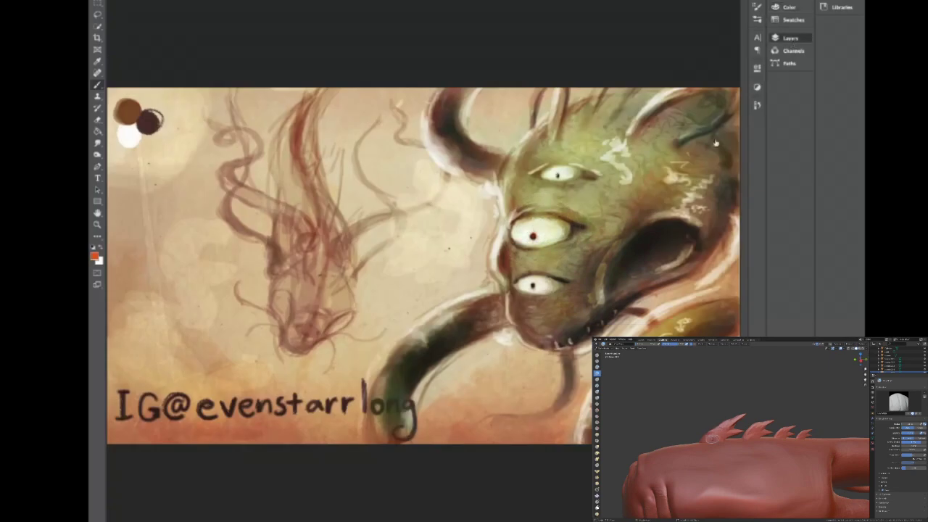
pyautogui.hotkey('ctrl', 'z')
pyautogui.hotkey('ctrl', 'z')
pyautogui.hotkey('ctrl', 'z')
pyautogui.hotkey('ctrl', 'z')
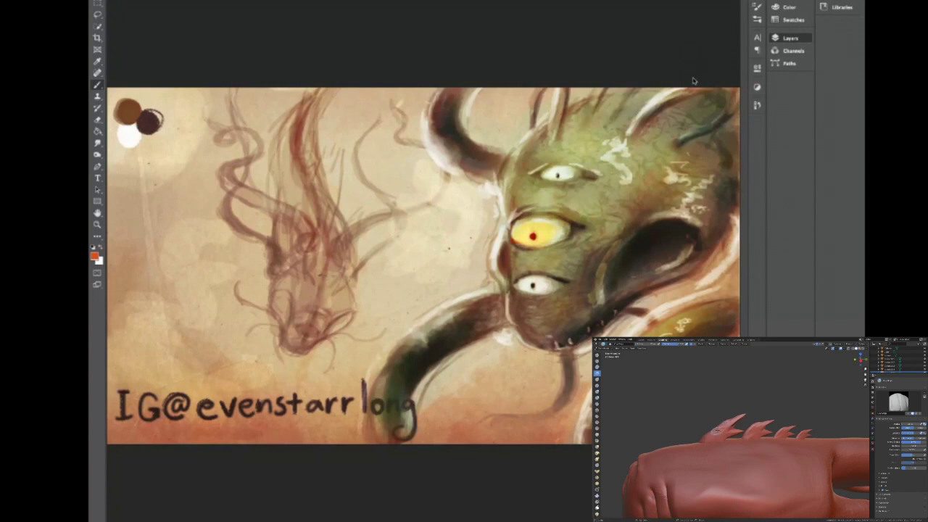
pyautogui.hotkey('ctrl', 'z')
pyautogui.hotkey('ctrl', 'z')
pyautogui.hotkey('ctrl', 'z')
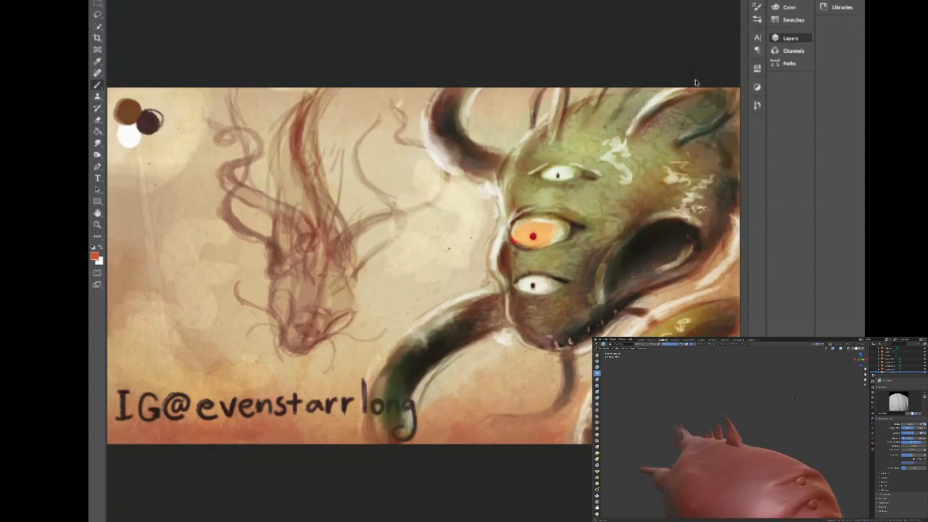
pyautogui.hotkey('ctrl', 'z')
pyautogui.hotkey('ctrl', 'z')
pyautogui.hotkey('ctrl', 'z')
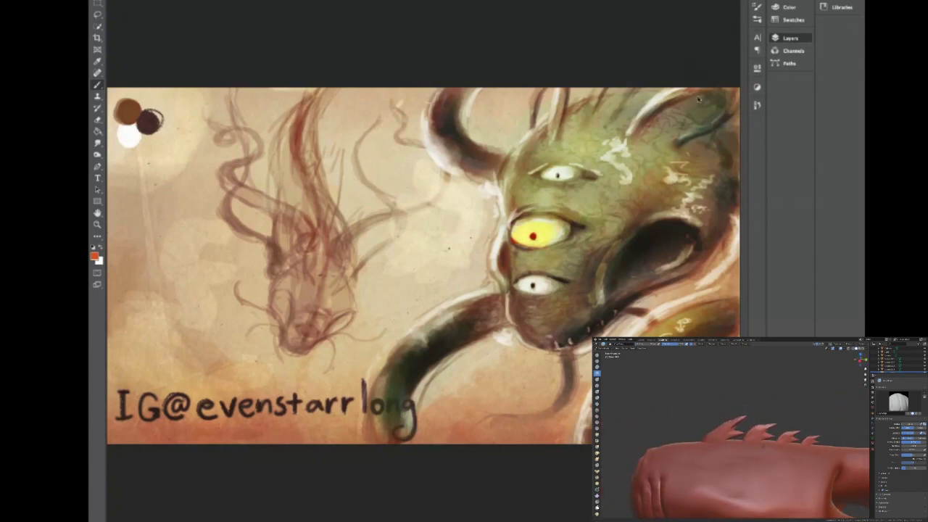
pyautogui.hotkey('ctrl', 'z')
pyautogui.hotkey('ctrl', 'z')
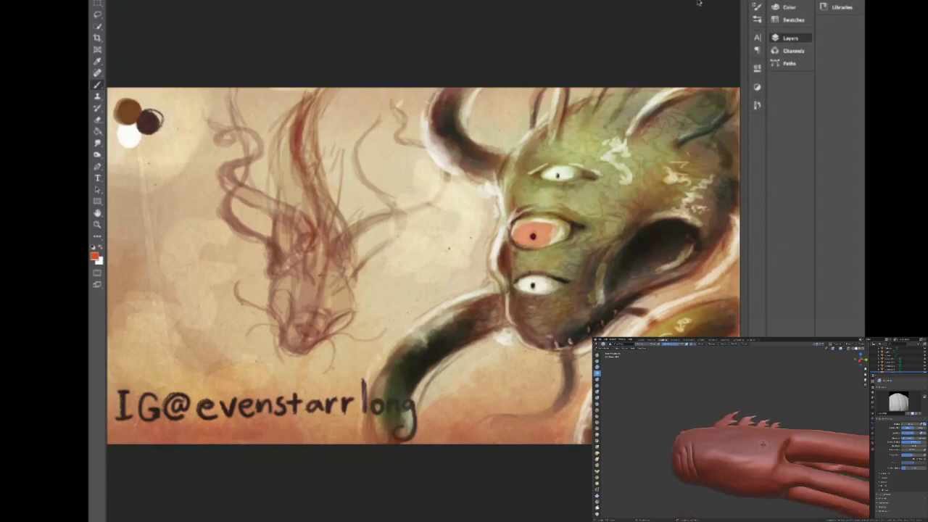
pyautogui.hotkey('ctrl', 'z')
pyautogui.hotkey('ctrl', 'z')
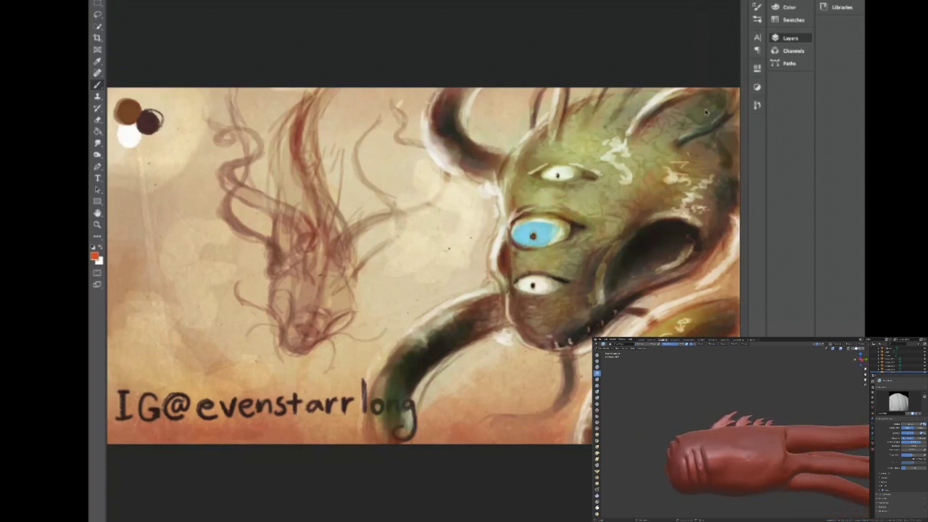
pyautogui.hotkey('ctrl', 'shift', 'z')
pyautogui.hotkey('ctrl', 'shift', 'z')
pyautogui.hotkey('ctrl', 'z')
# Restore the orange middle iris with red rim and make the bottom eye yellow with a red pupil.
pyautogui.moveTo(516, 233); pyautogui.dragTo(555, 229)
pyautogui.hotkey('ctrl', 'shift', 'z')
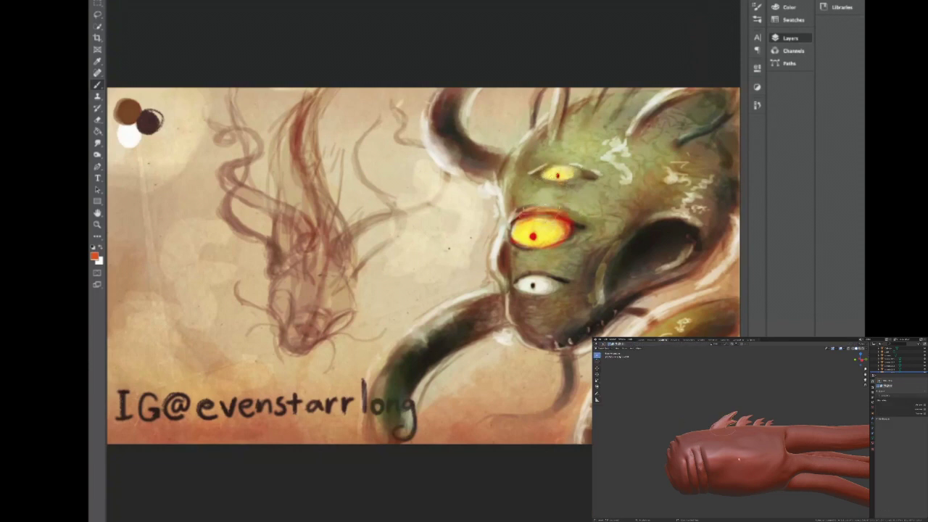
pyautogui.hotkey('ctrl', 'z')
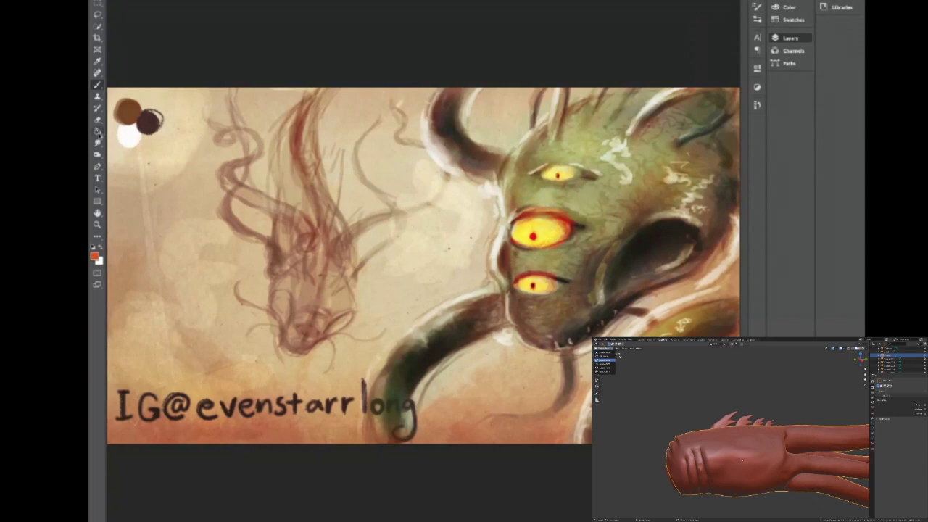
pyautogui.click(98, 142)
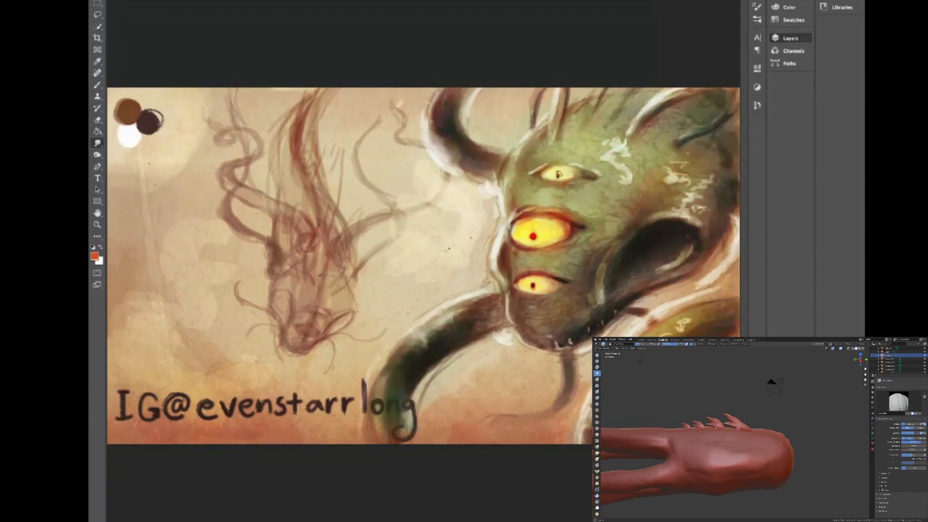
# Pick dark brown from the palette dots as the brush colour.
pyautogui.press('b')
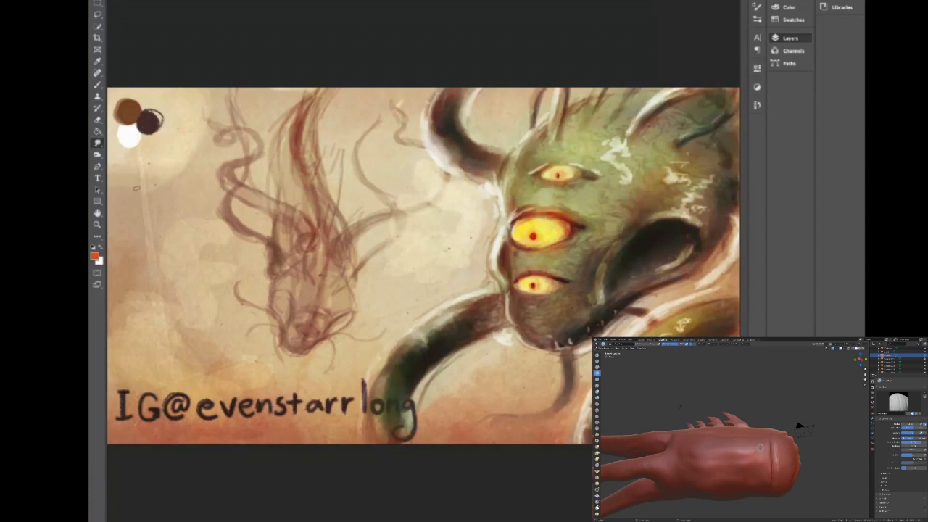
pyautogui.keyDown('alt'); pyautogui.click(148, 123); pyautogui.keyUp('alt')
# Zoom in and repaint the top eye's pupil as a smaller dark red-brown dot.
pyautogui.press('z')
pyautogui.click(566, 175)
pyautogui.click(569, 176)
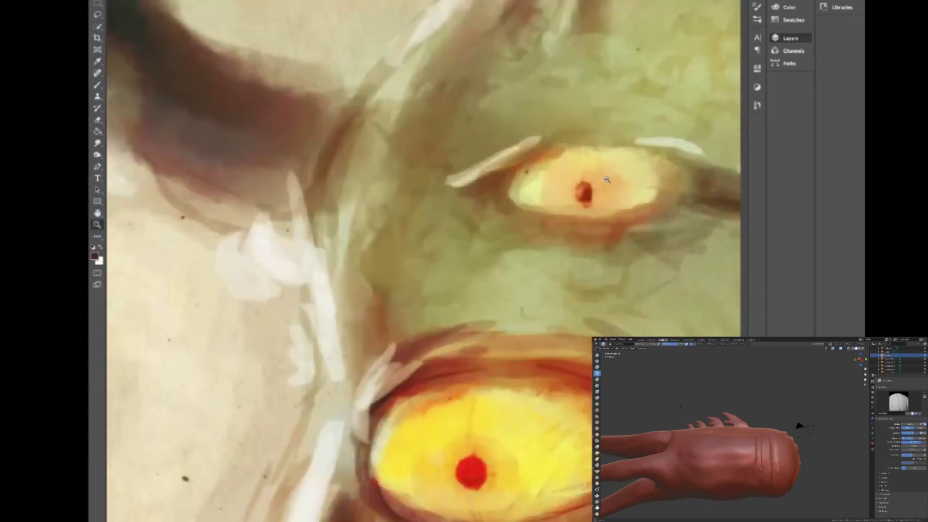
pyautogui.press('b')
pyautogui.moveTo(579, 197); pyautogui.dragTo(584, 196)
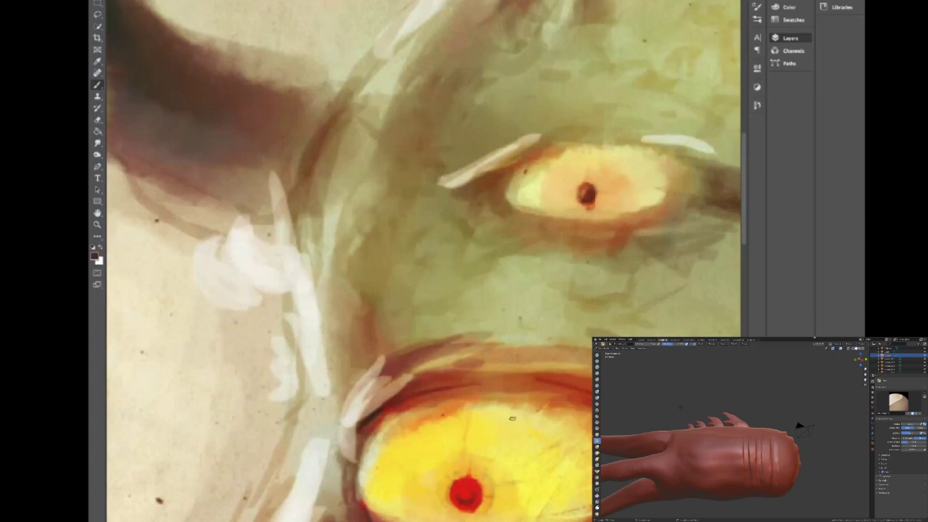
pyautogui.hotkey('ctrl', '0')
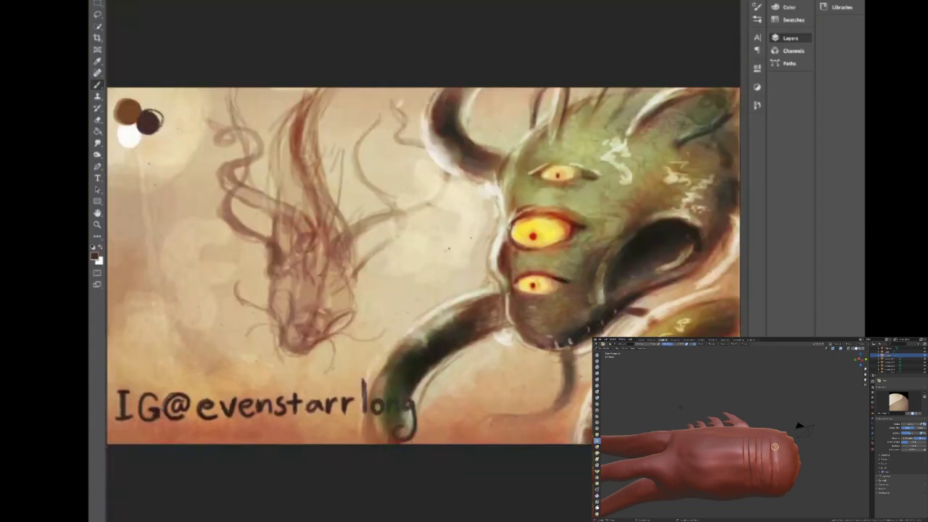
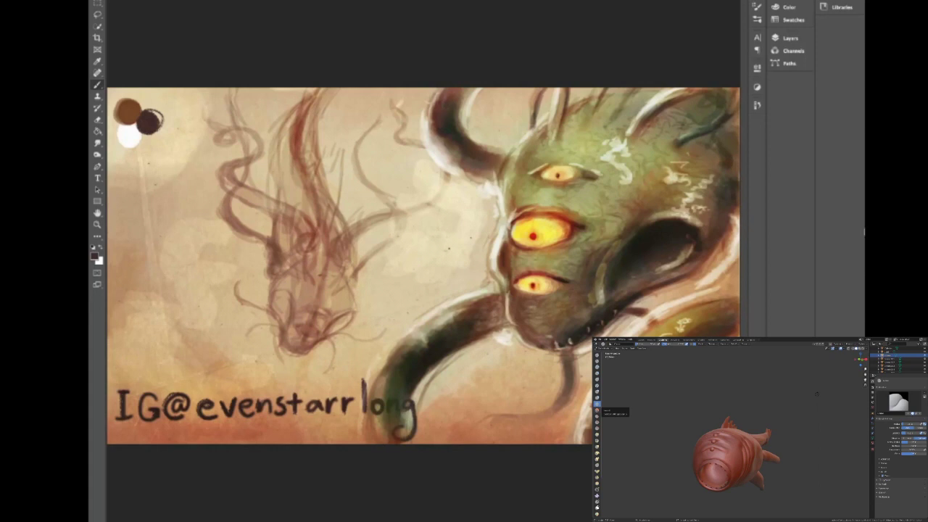
# Show the painting's layers and switch from the brush to the Blur tool.
pyautogui.click(789, 39)
pyautogui.click(97, 143)
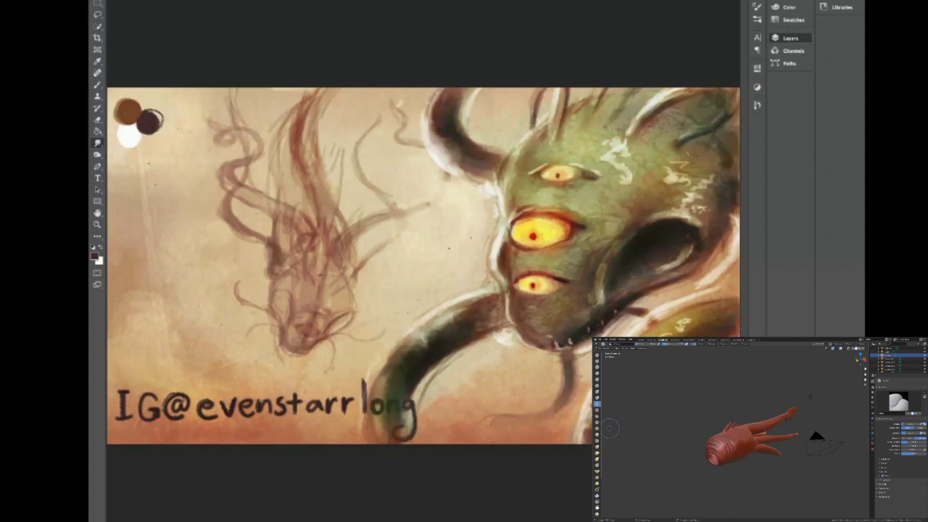
# Blur a small spot in the left tentacle sketch with one short stroke.
pyautogui.moveTo(285, 311); pyautogui.dragTo(287, 320)
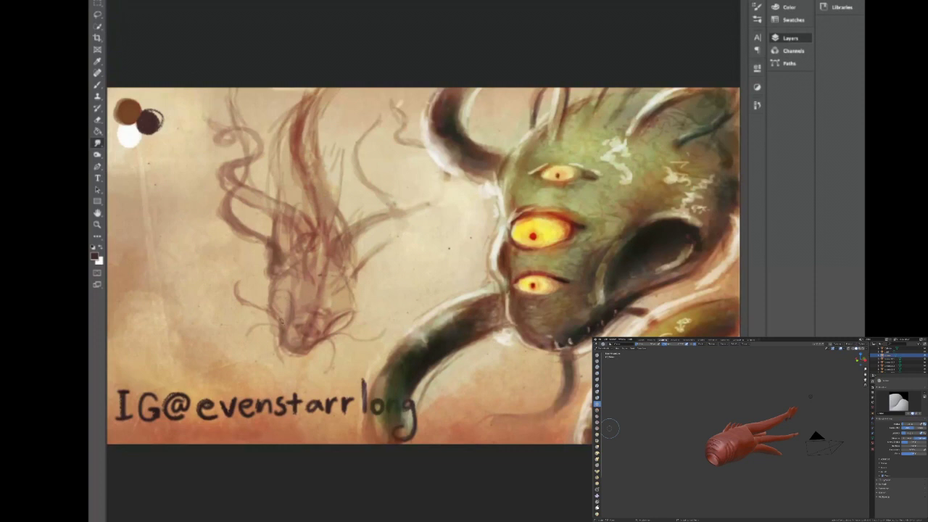